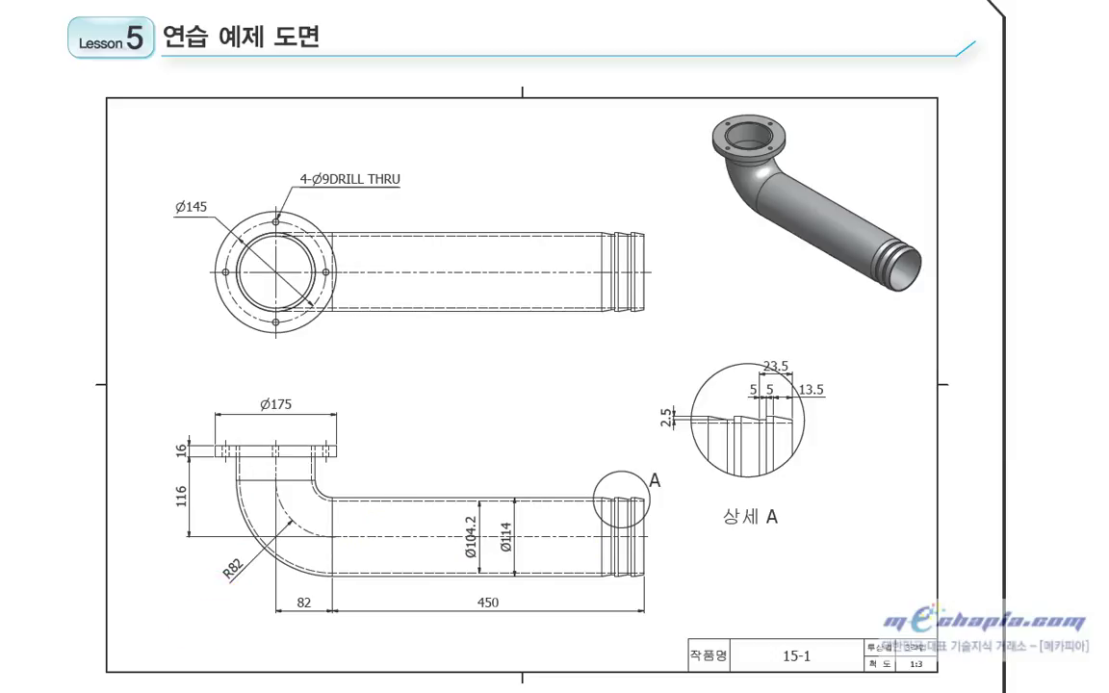
# Bring the Autodesk Inventor window to the front from the taskbar.
pyautogui.click(77, 680)
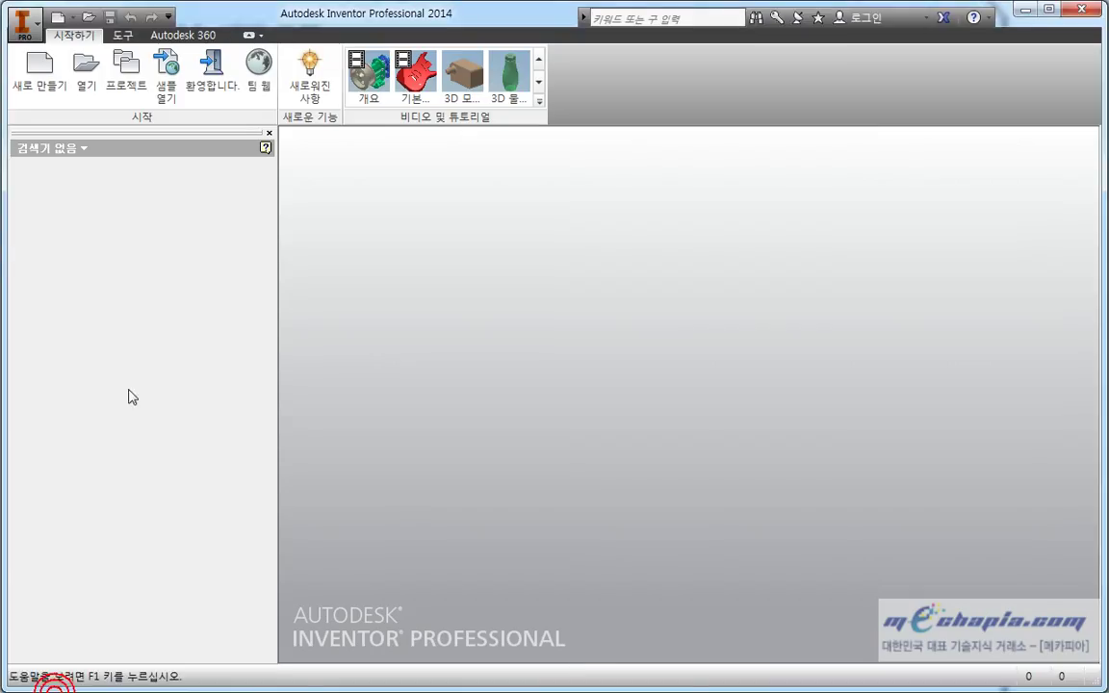
# Create a new part from the Standard.ipt template.
pyautogui.click(60, 86)
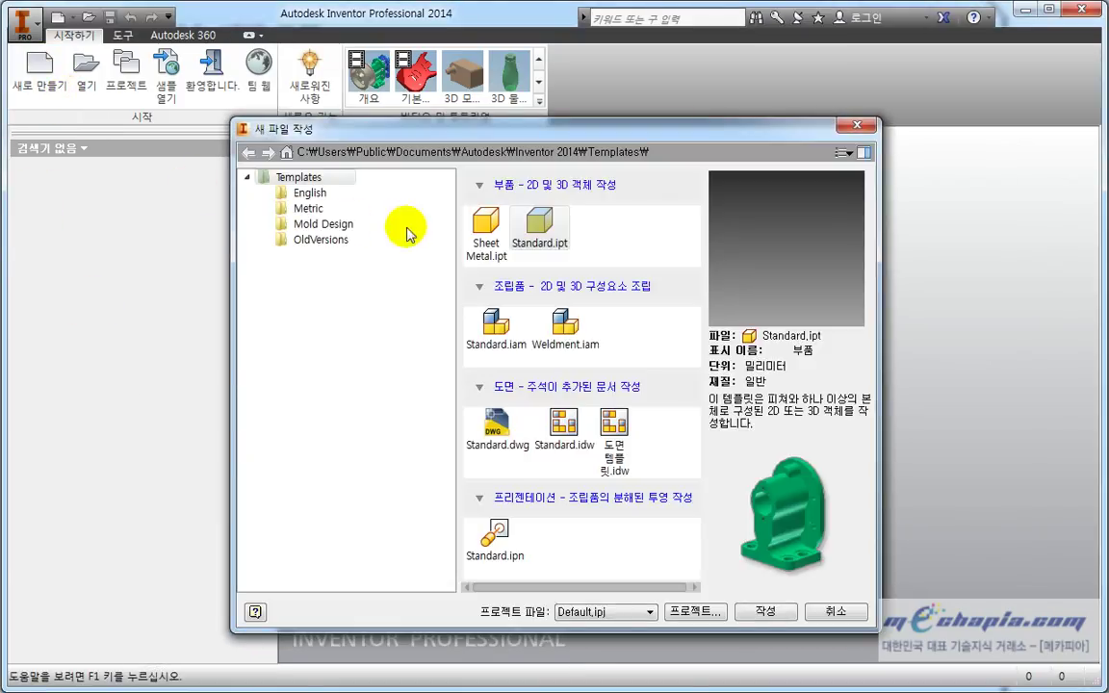
pyautogui.click(762, 608)
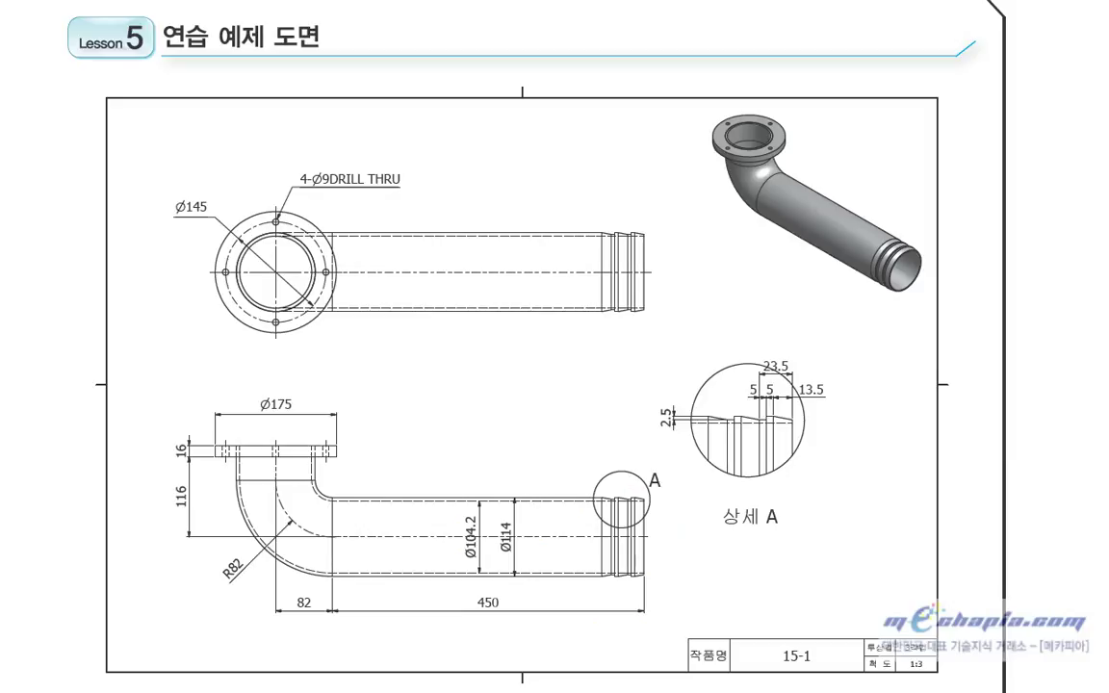
# Return to Inventor, expand Origin and pick the XY Plane for a new sketch.
pyautogui.click(154, 636)
pyautogui.click(48, 637)
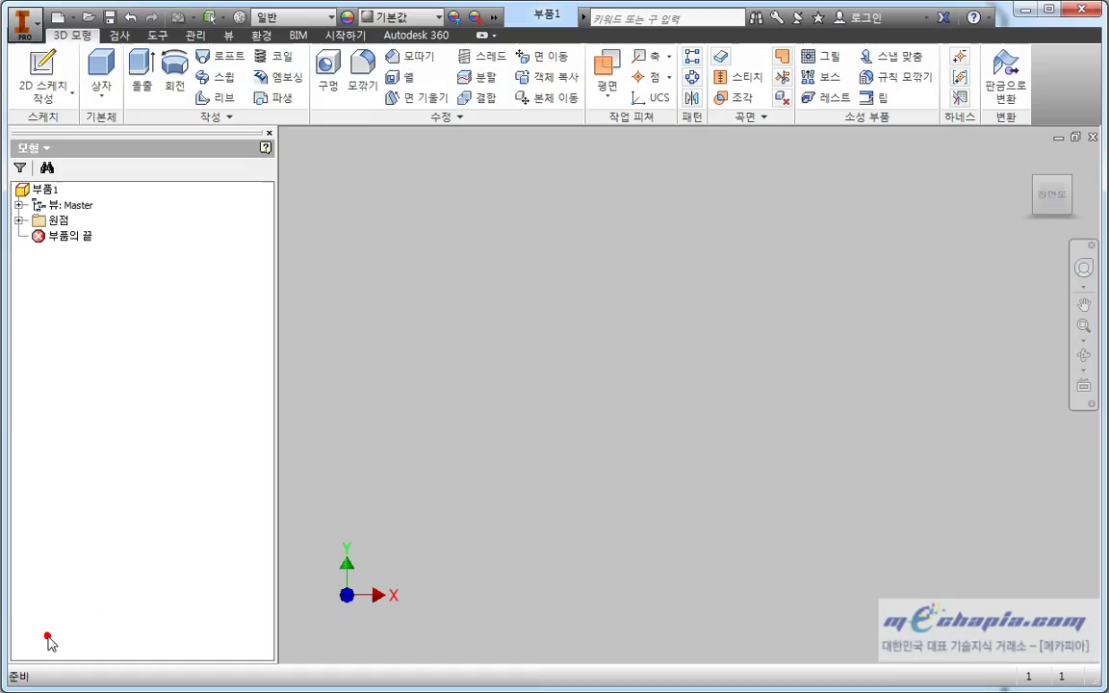
pyautogui.click(19, 221)
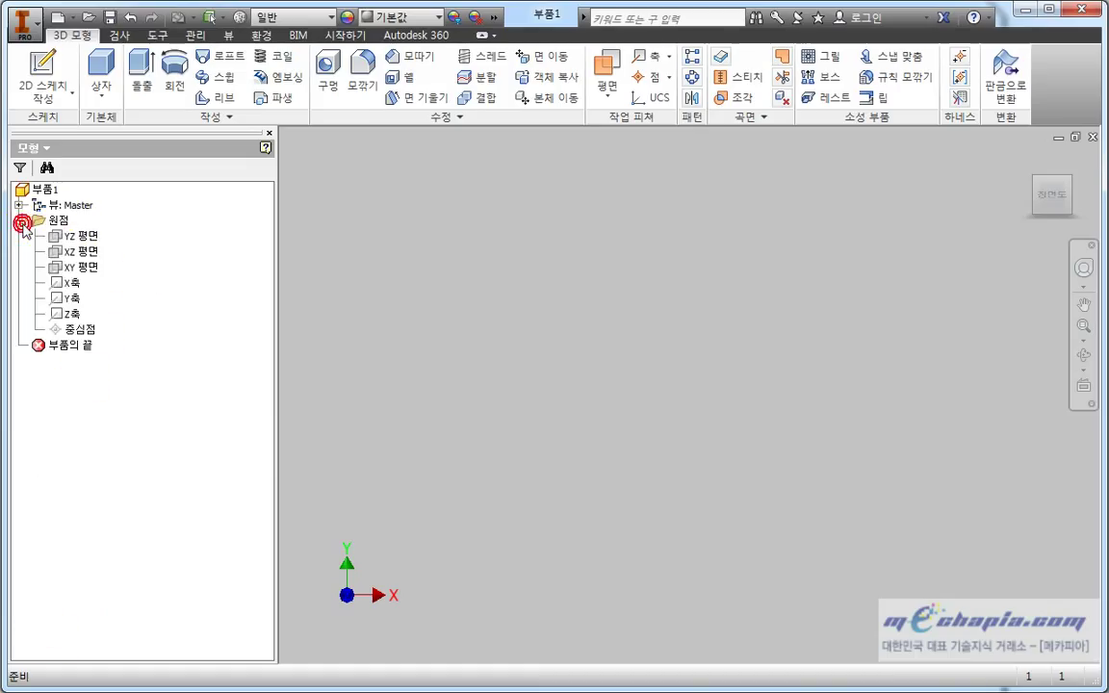
pyautogui.click(96, 273)
# On the XY plane, draw a horizontal line left from the origin, then a vertical line up.
pyautogui.click(712, 383)
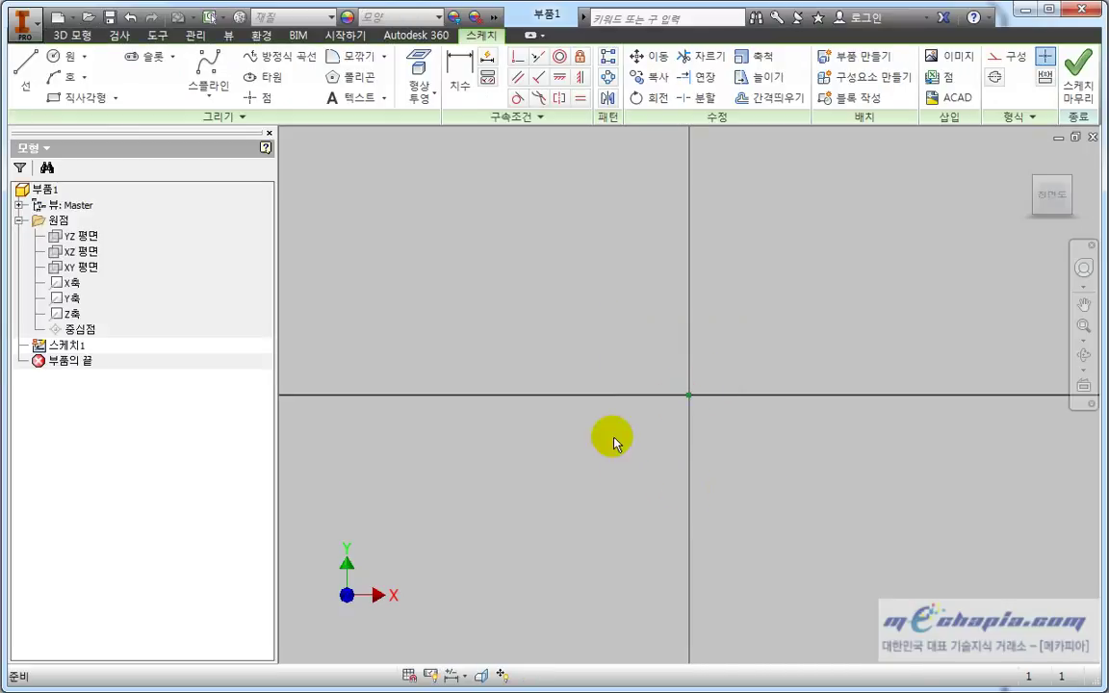
pyautogui.click(26, 72)
pyautogui.moveTo(573, 452)
pyautogui.mouseDown(button='middle')
pyautogui.moveTo(607, 489)
pyautogui.moveTo(804, 550)
pyautogui.moveTo(885, 561)
pyautogui.mouseUp(button='middle')
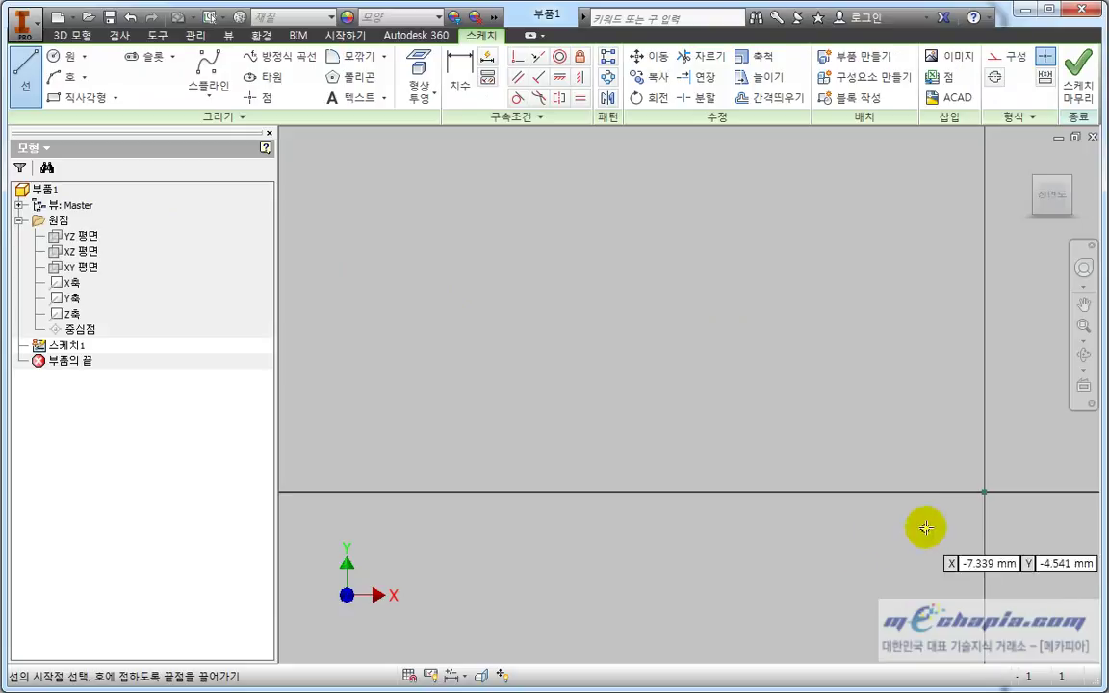
pyautogui.click(986, 491)
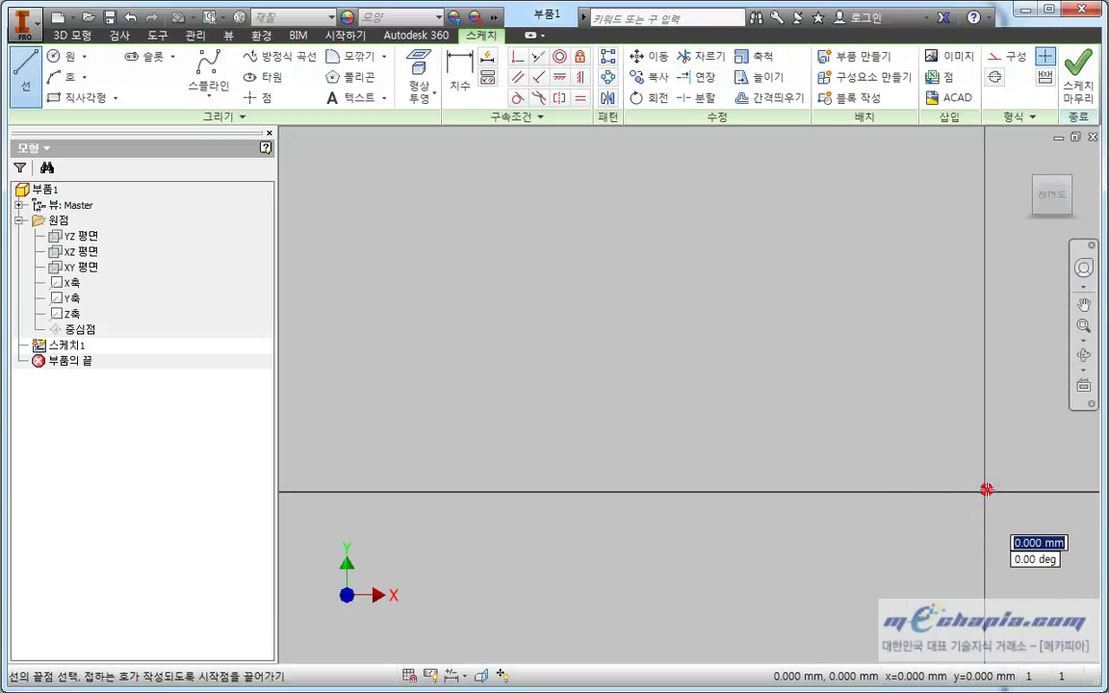
pyautogui.click(434, 492)
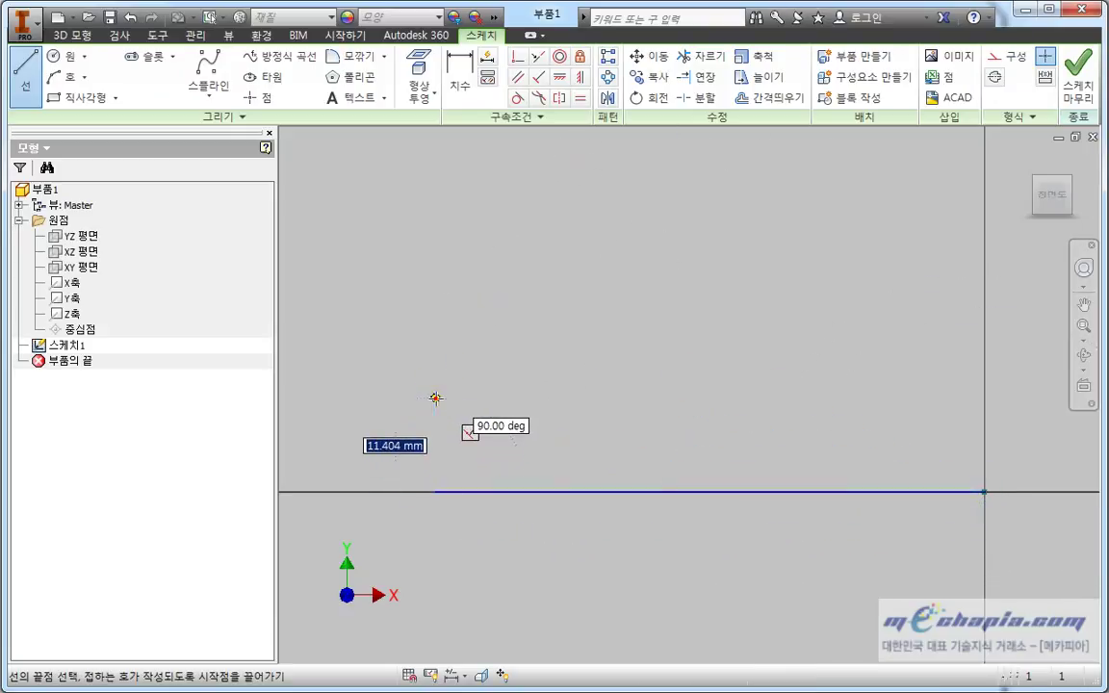
pyautogui.click(434, 399)
pyautogui.press('Escape')
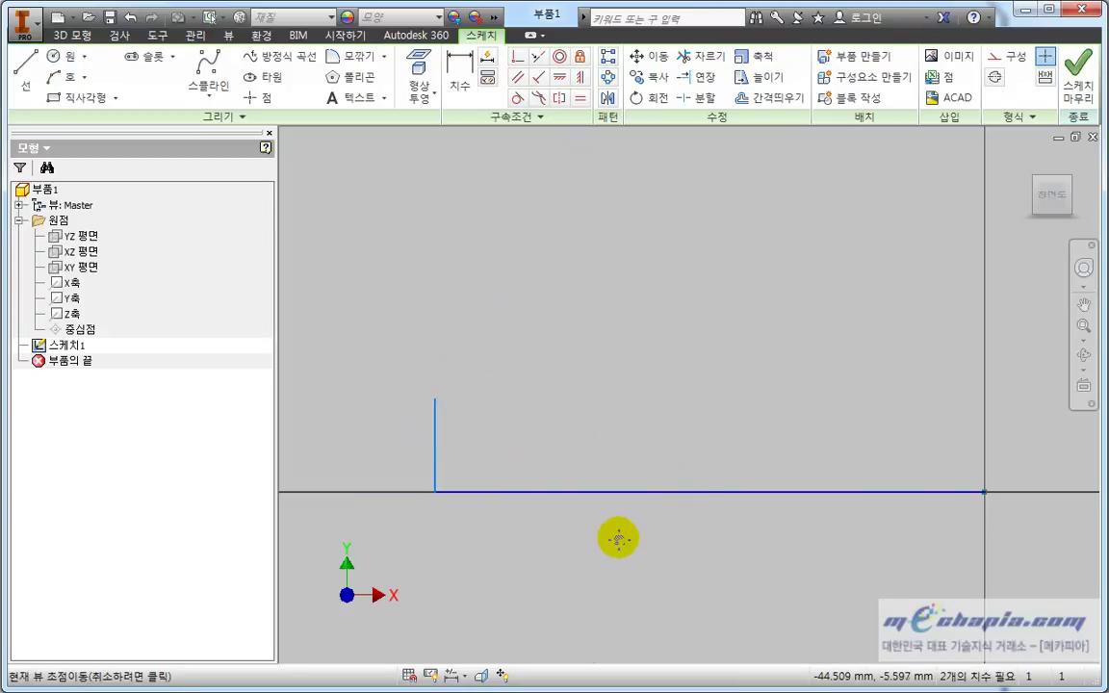
pyautogui.moveTo(619, 534); pyautogui.dragTo(619, 463, button='middle')
# Dimension the horizontal line to 532 and the vertical line to 132.
pyautogui.click(459, 75)
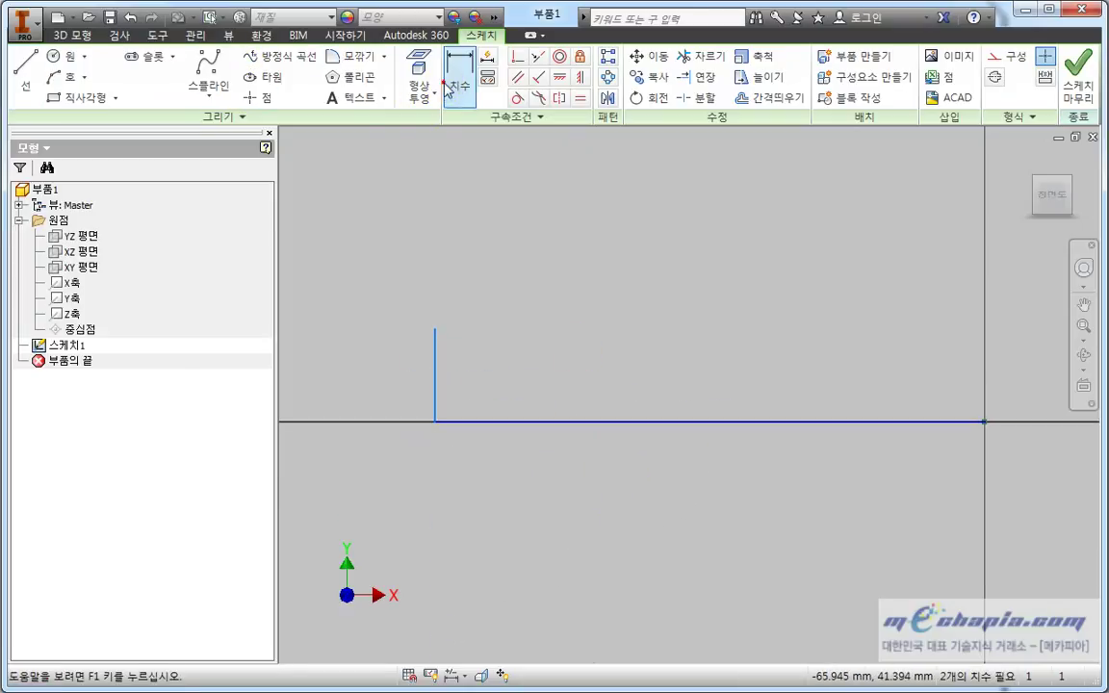
pyautogui.click(567, 421)
pyautogui.click(575, 456)
pyautogui.write('532')
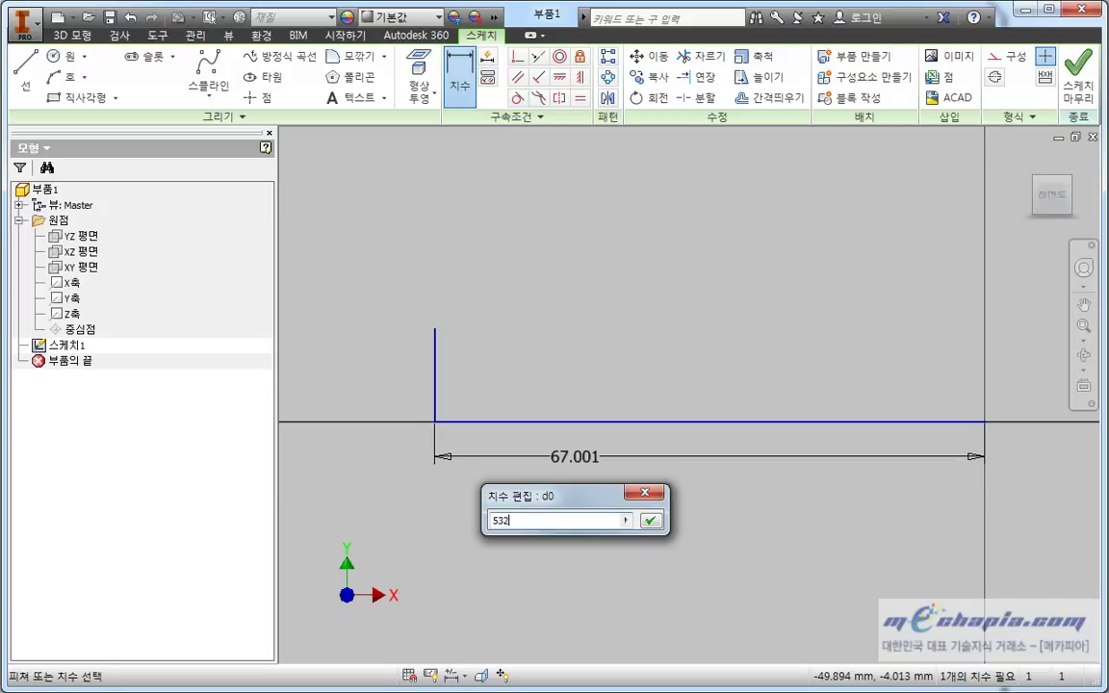
pyautogui.press('Return')
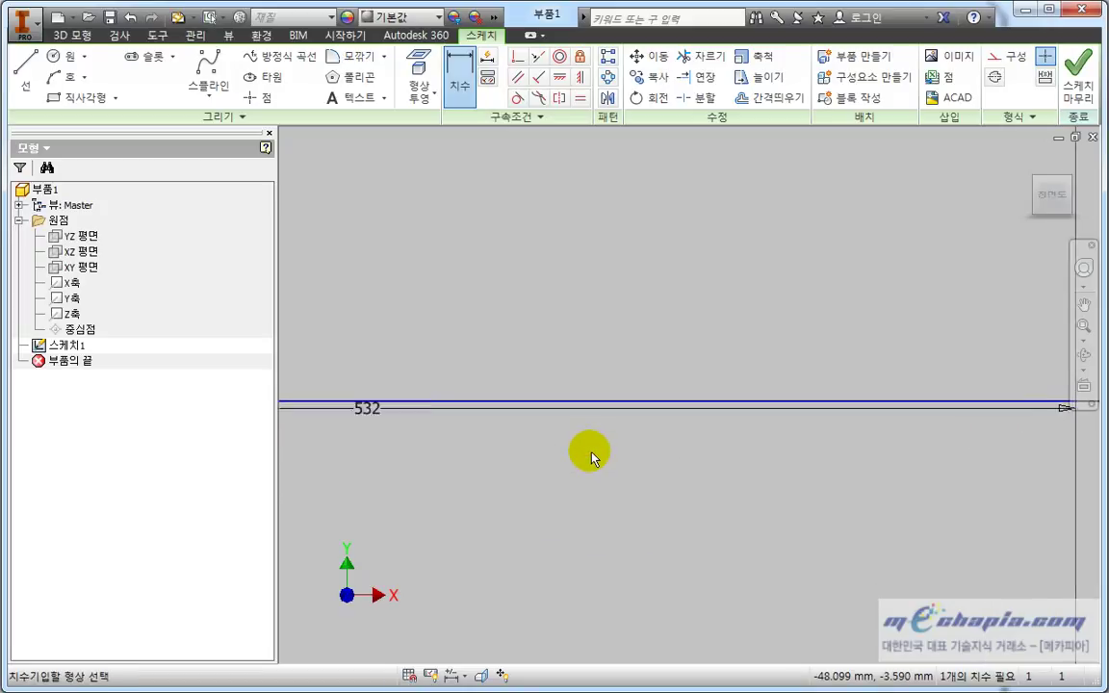
pyautogui.click(299, 395)
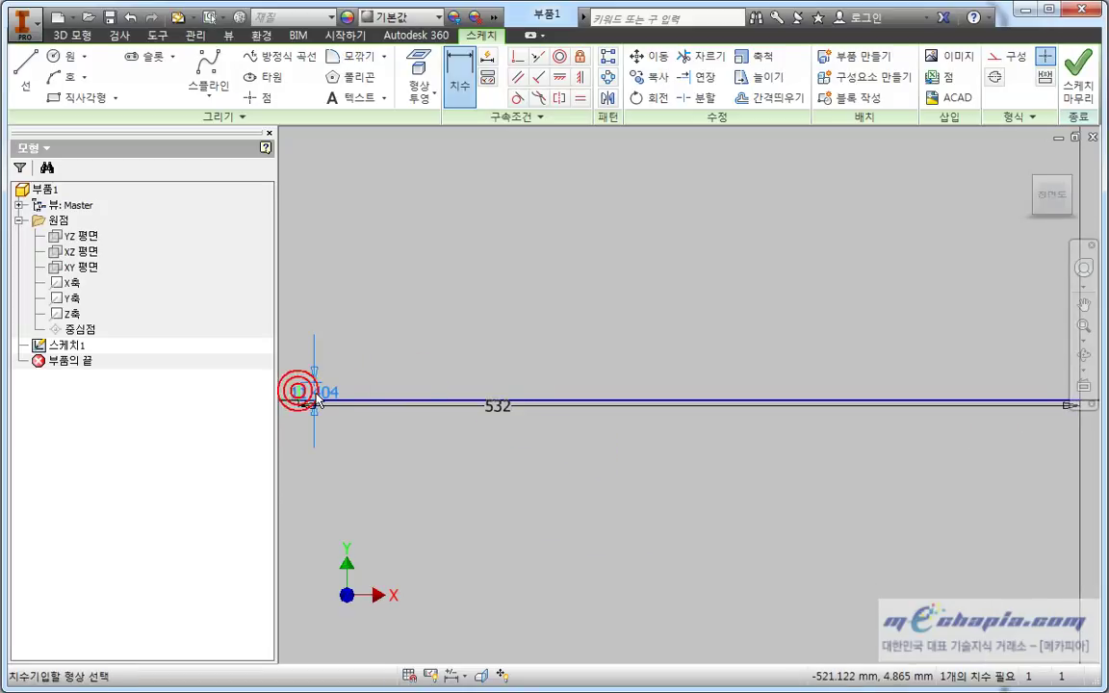
pyautogui.click(316, 395)
pyautogui.write('2')
pyautogui.press('Return')
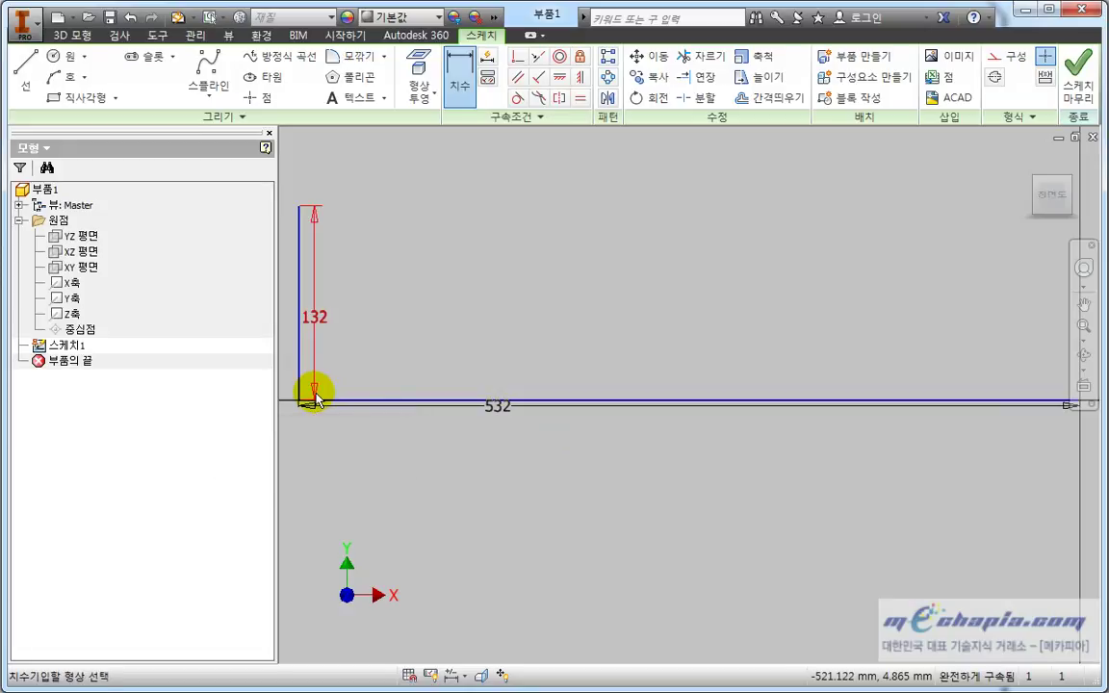
pyautogui.moveTo(330, 389); pyautogui.dragTo(507, 426, button='middle')
pyautogui.scroll(2, 503, 435)
pyautogui.scroll(3, 502, 435)
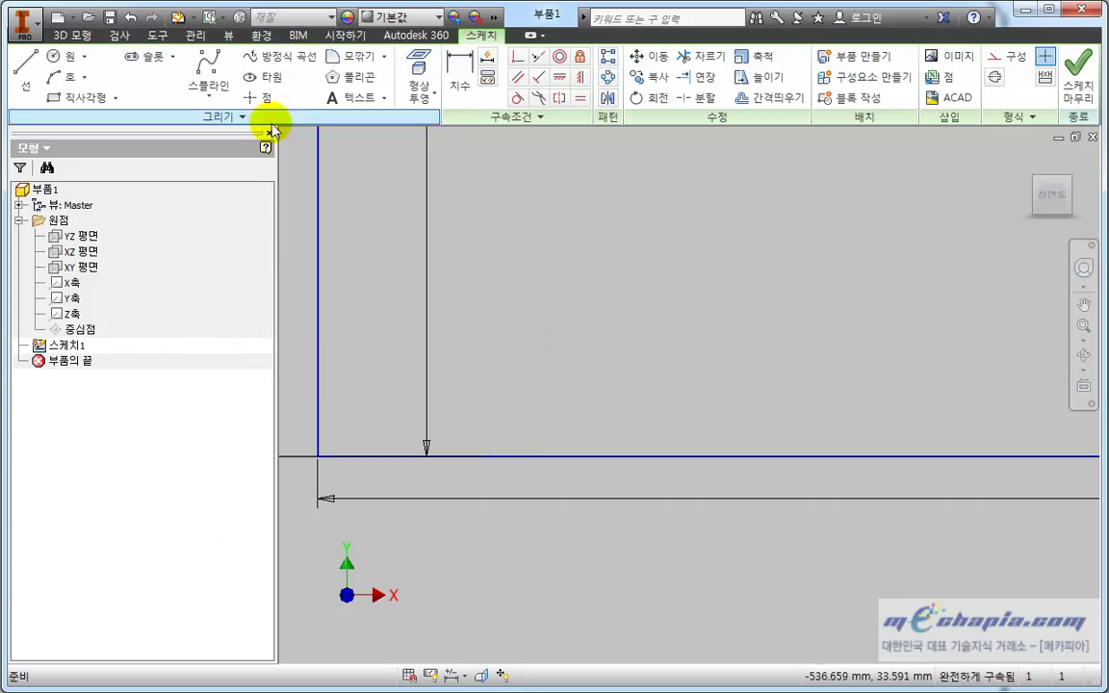
# Round the corner between the lines with an R82 fillet and finish the sketch.
pyautogui.click(350, 59)
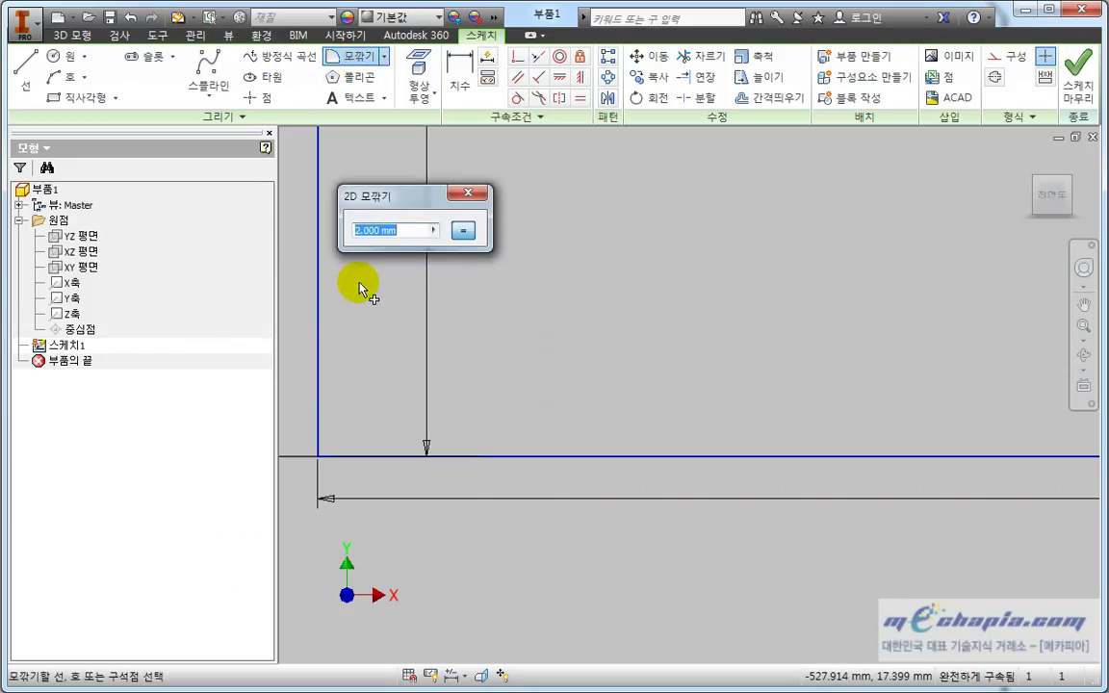
pyautogui.write('82')
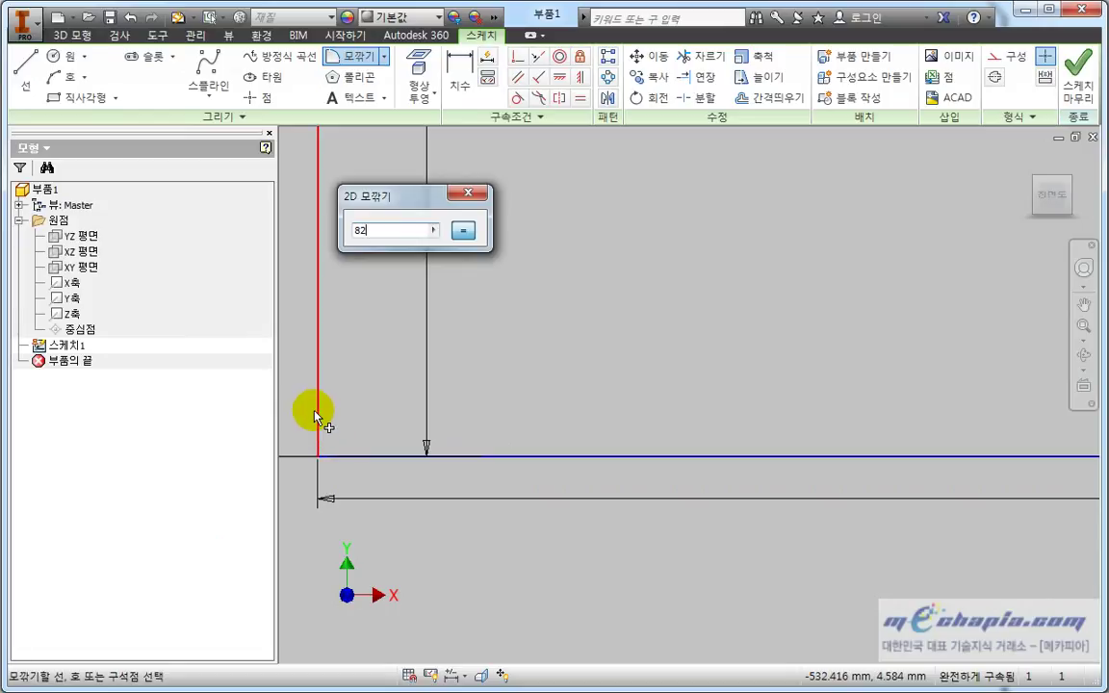
pyautogui.click(317, 416)
pyautogui.click(323, 456)
pyautogui.scroll(-4, 493, 459)
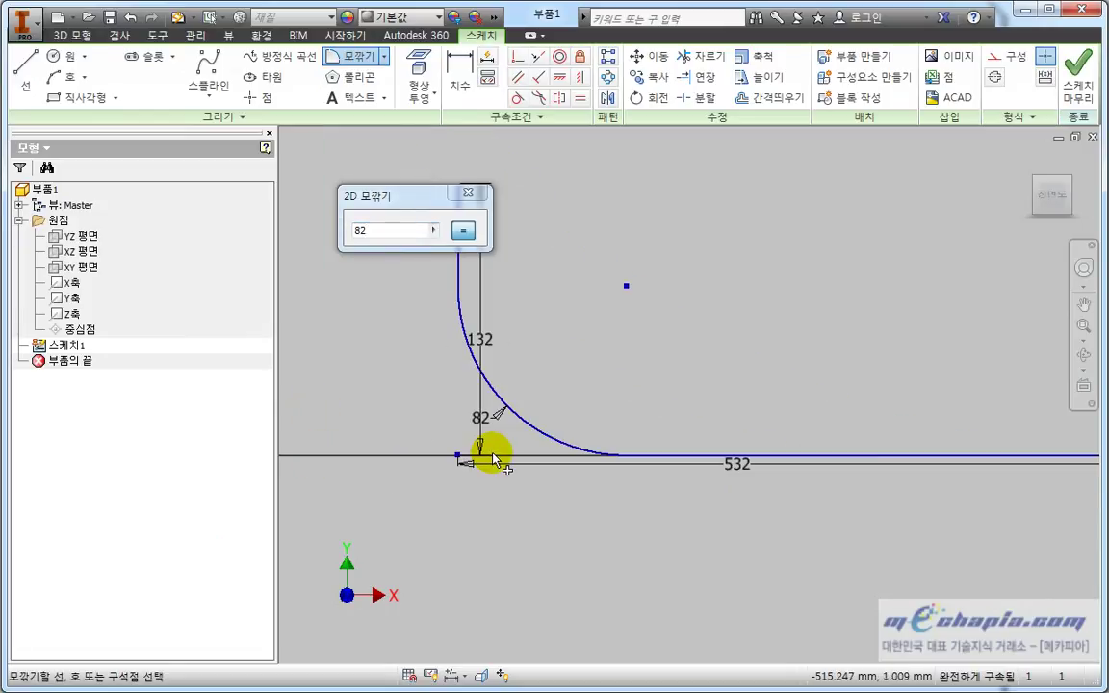
pyautogui.press('Escape')
pyautogui.scroll(-2, 605, 362)
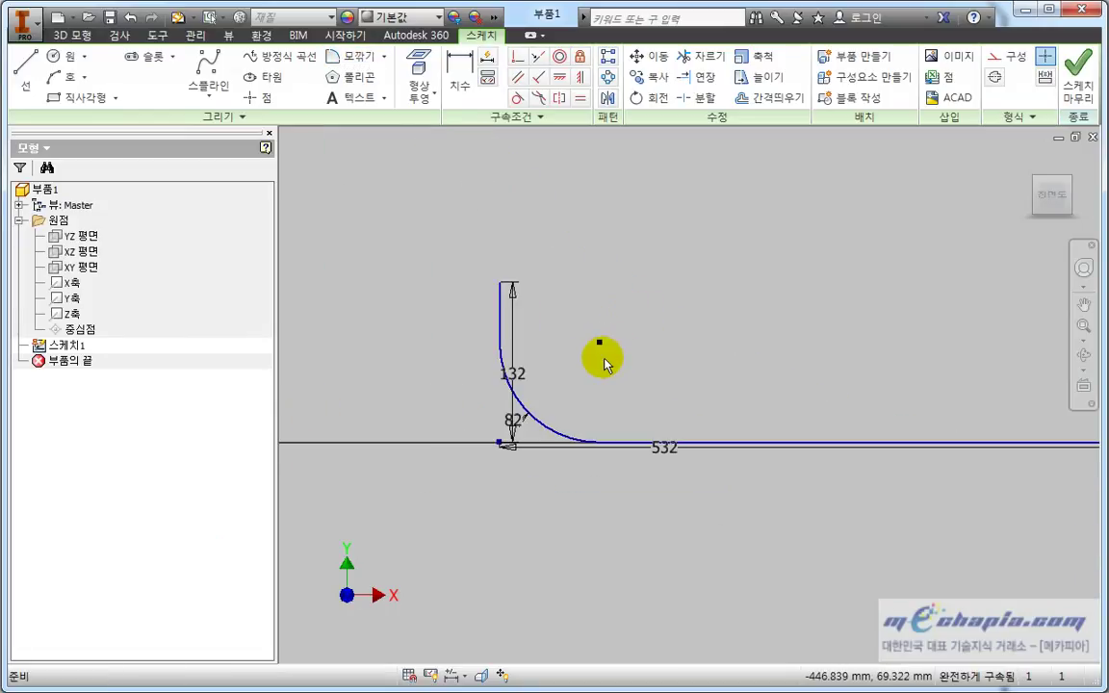
pyautogui.click(1077, 69)
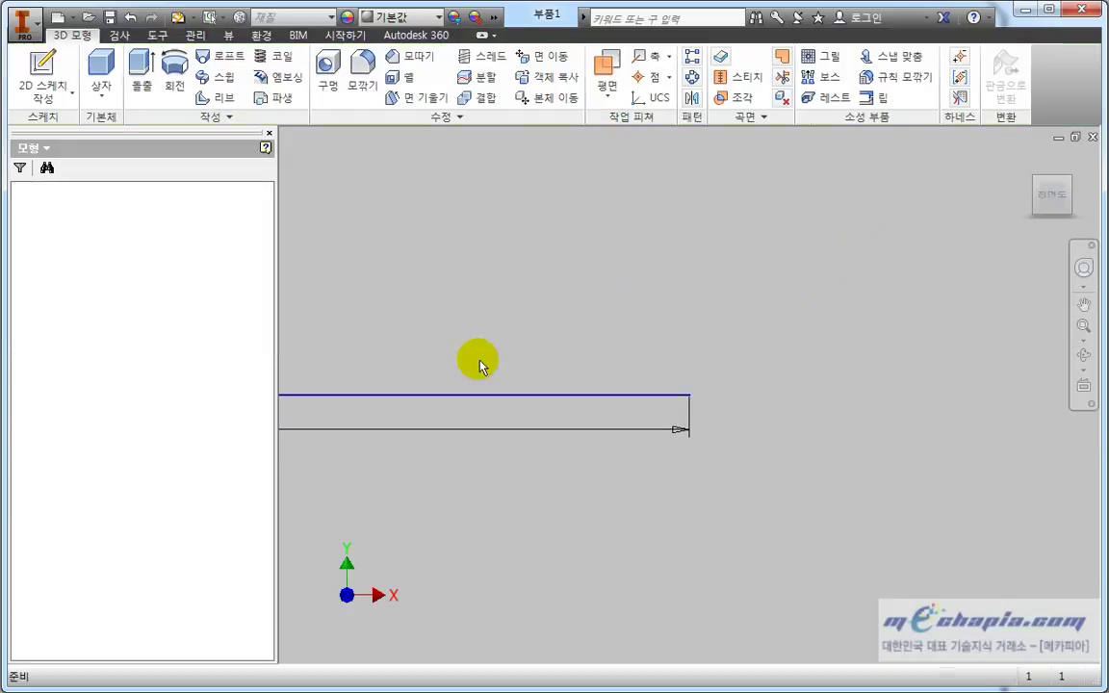
# Add a work plane normal to the path at its line end and start Sketch2 on it.
pyautogui.moveTo(446, 361)
pyautogui.keyDown('shift'); pyautogui.mouseDown(button='middle')
pyautogui.moveTo(647, 364)
pyautogui.moveTo(599, 391)
pyautogui.moveTo(854, 426)
pyautogui.moveTo(644, 414)
pyautogui.mouseUp(button='middle'); pyautogui.keyUp('shift')
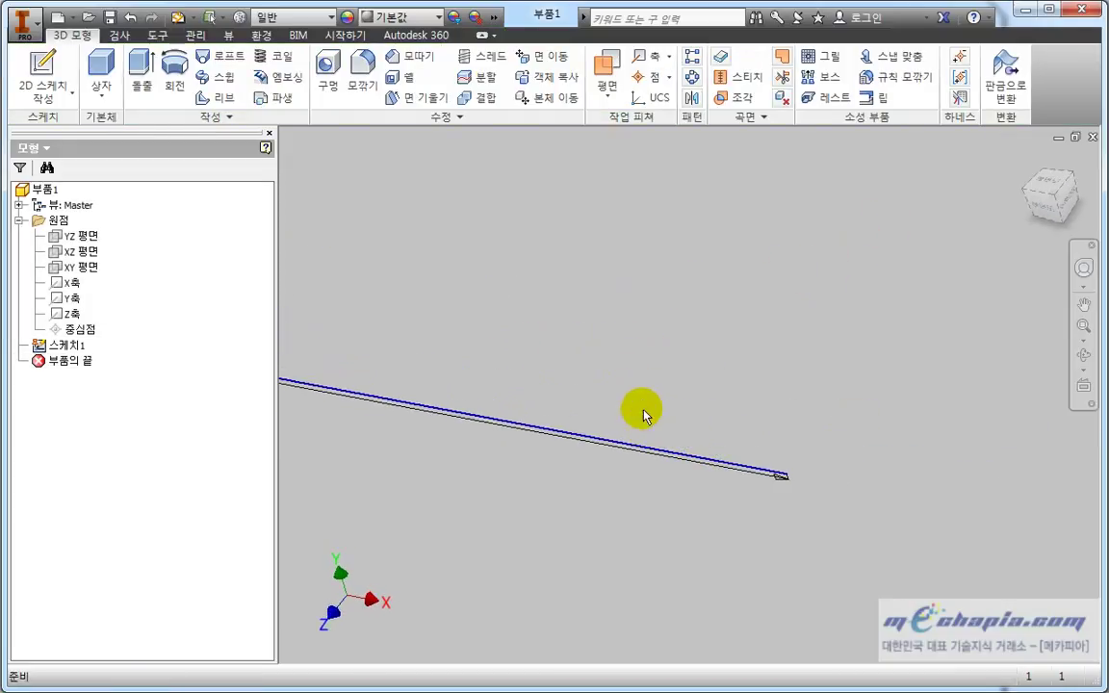
pyautogui.click(607, 72)
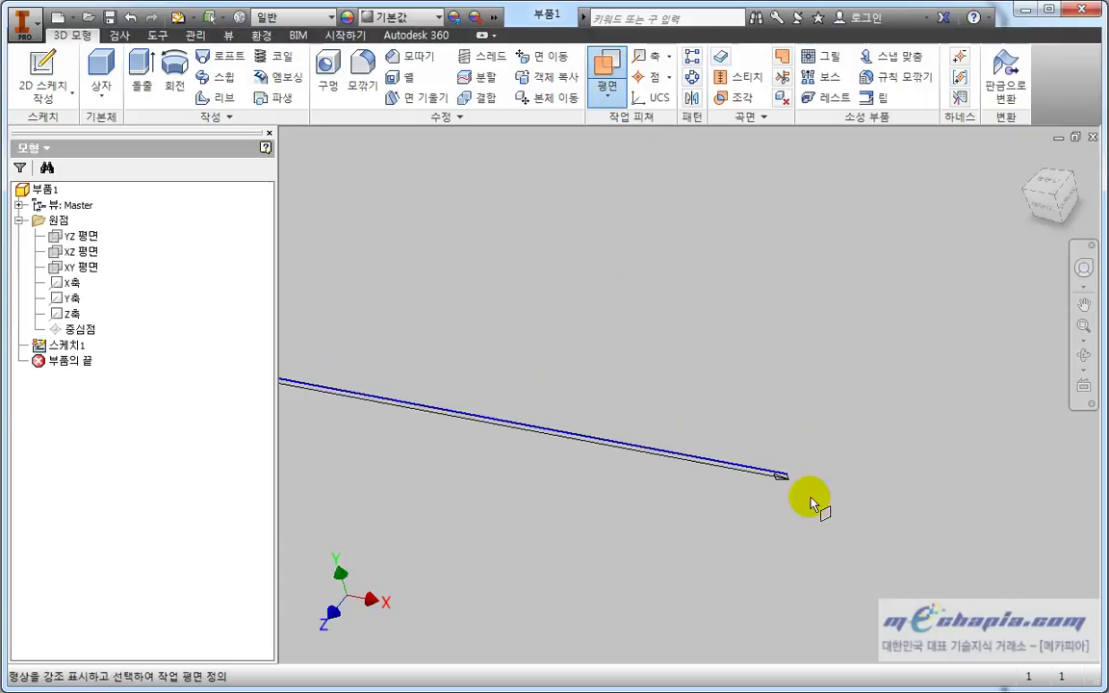
pyautogui.click(712, 407)
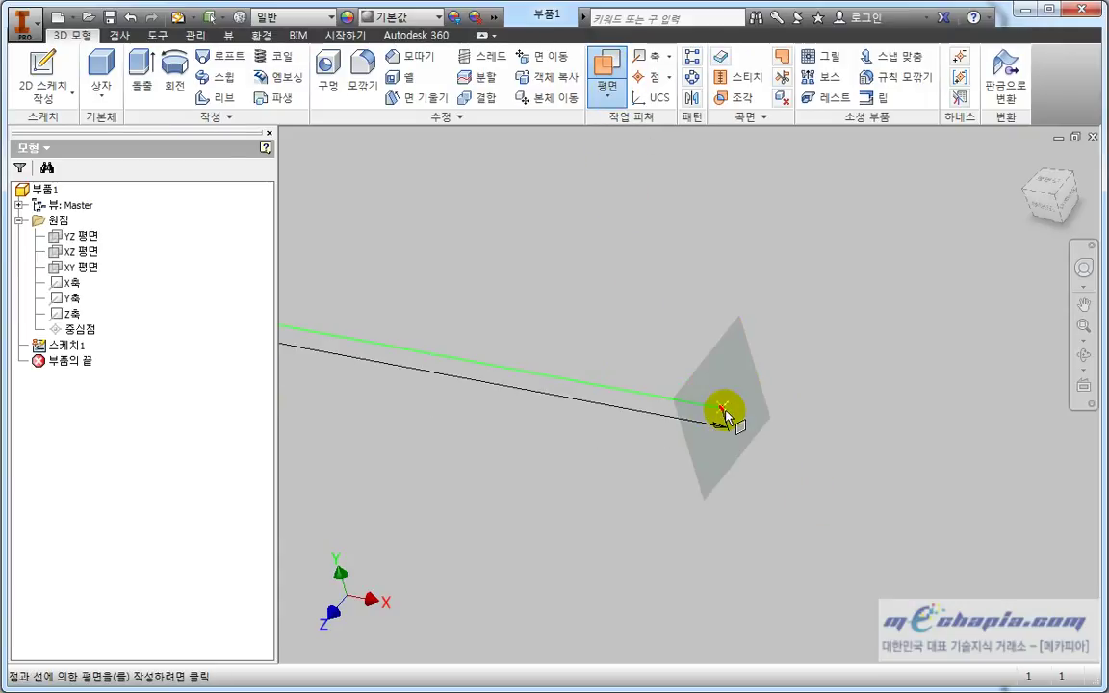
pyautogui.click(723, 413)
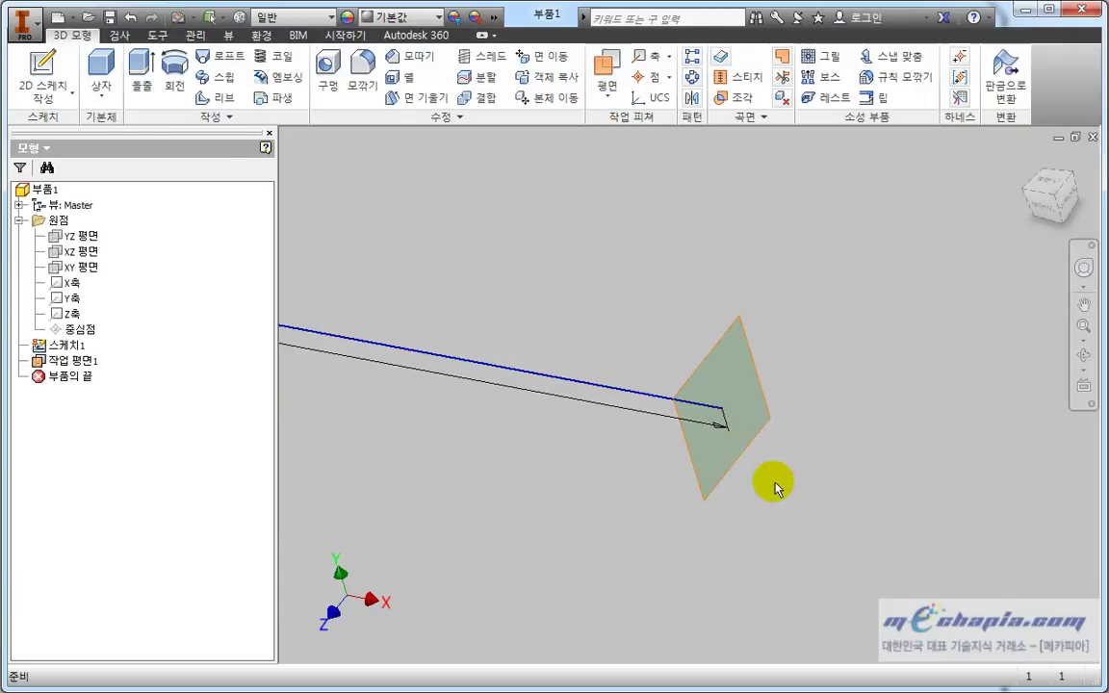
pyautogui.click(775, 432)
pyautogui.press('s')
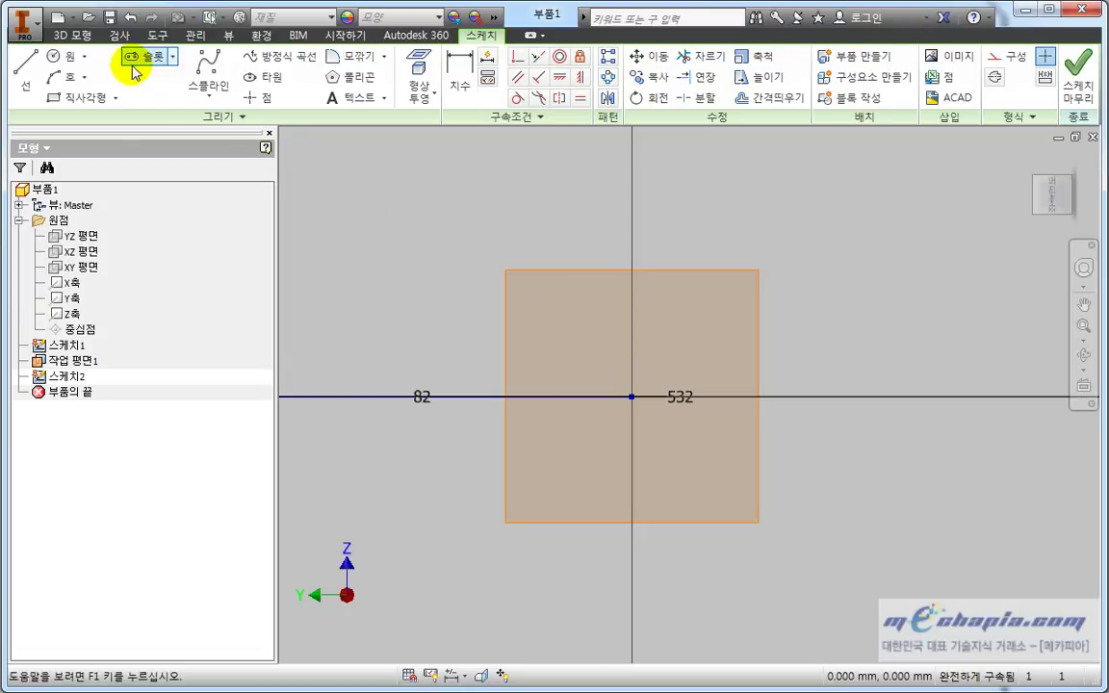
# Draw concentric Ø114 and Ø104.2 circles on the origin and finish Sketch2.
pyautogui.click(56, 56)
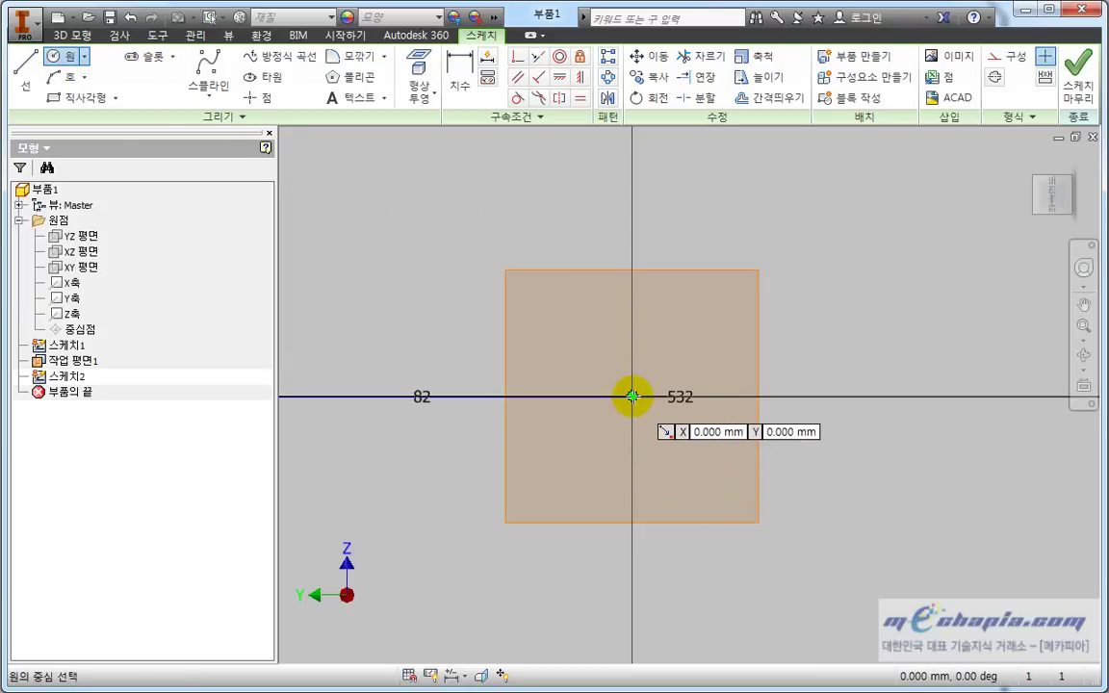
pyautogui.click(631, 398)
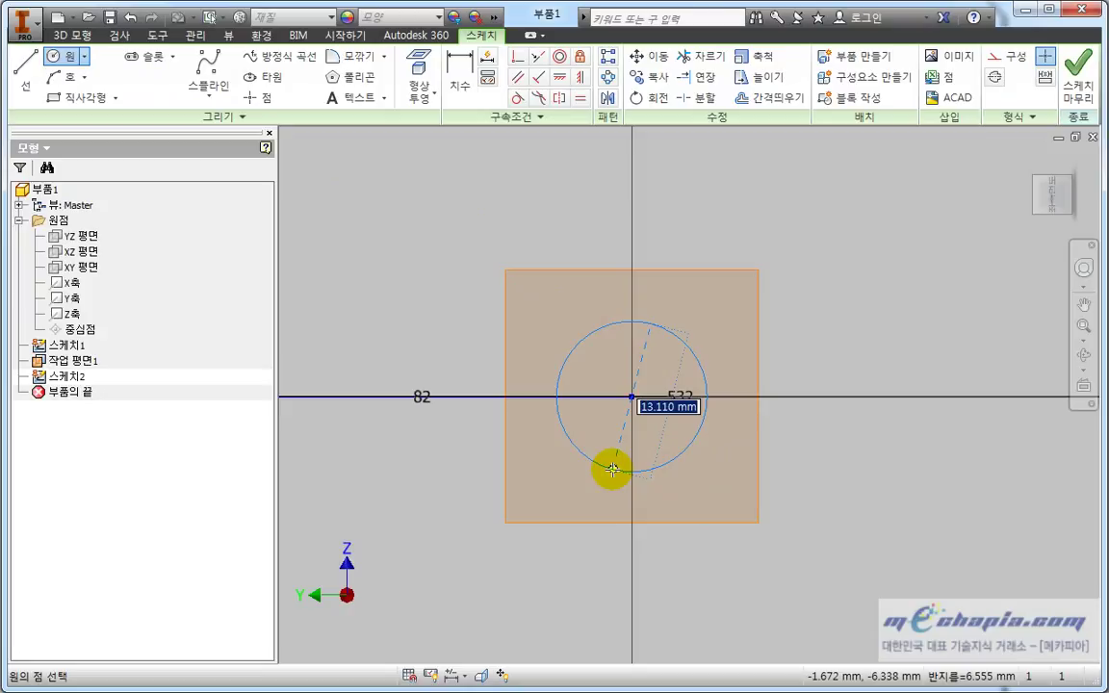
pyautogui.write('1')
pyautogui.click(579, 511)
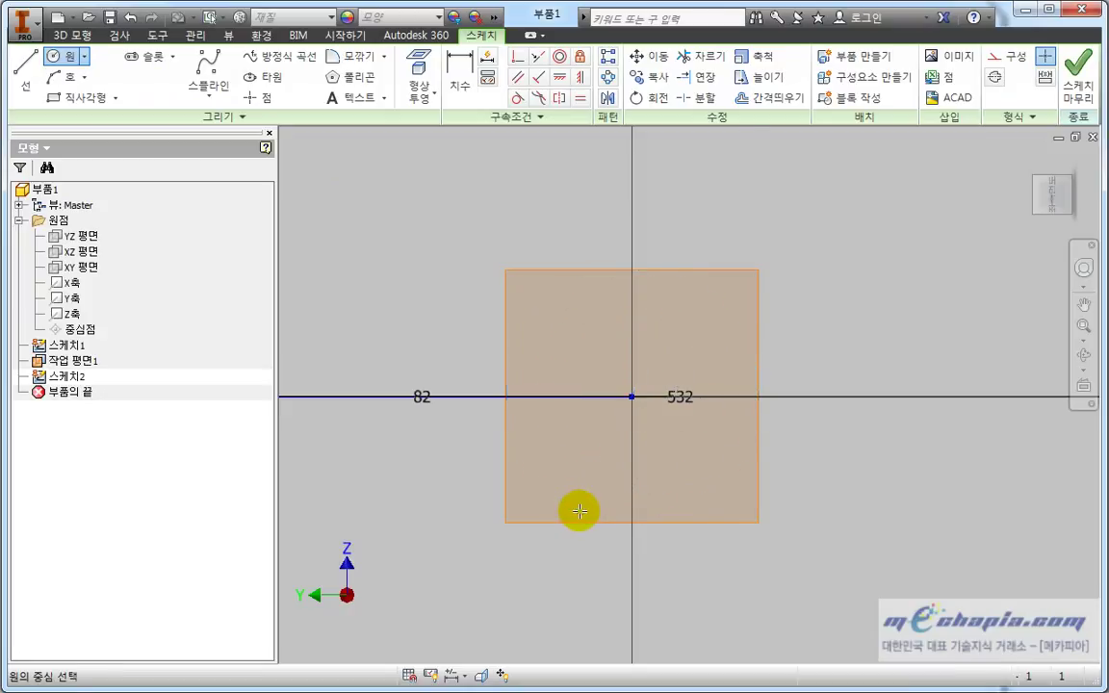
pyautogui.scroll(-3, 582, 509)
pyautogui.scroll(2, 583, 496)
pyautogui.scroll(2, 584, 486)
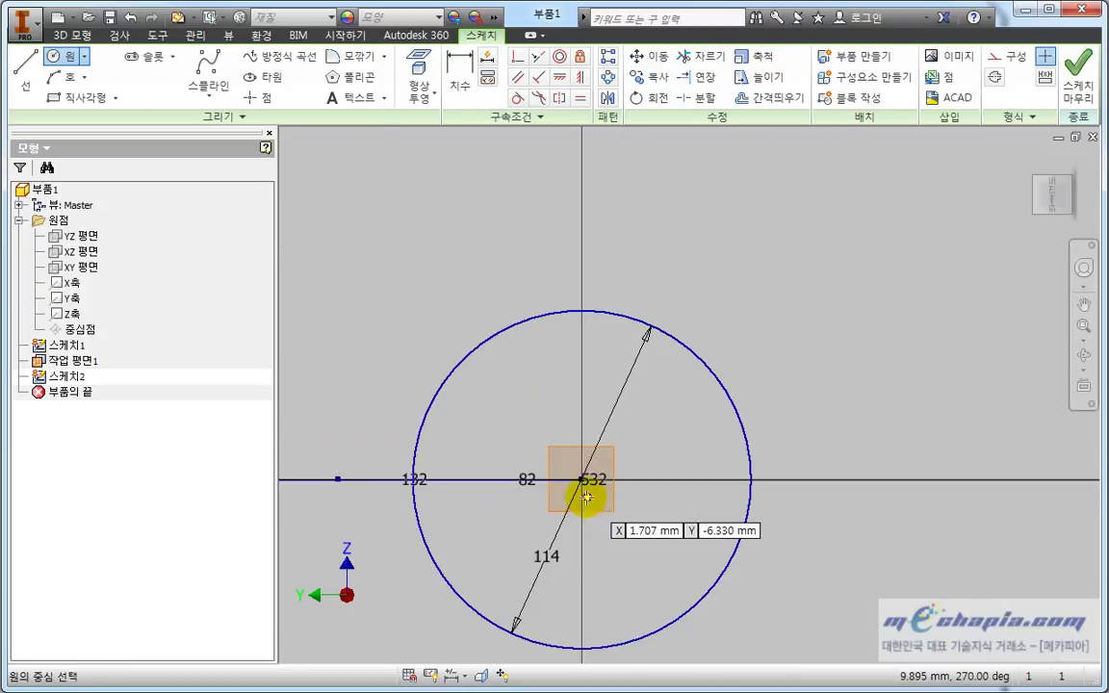
pyautogui.click(582, 479)
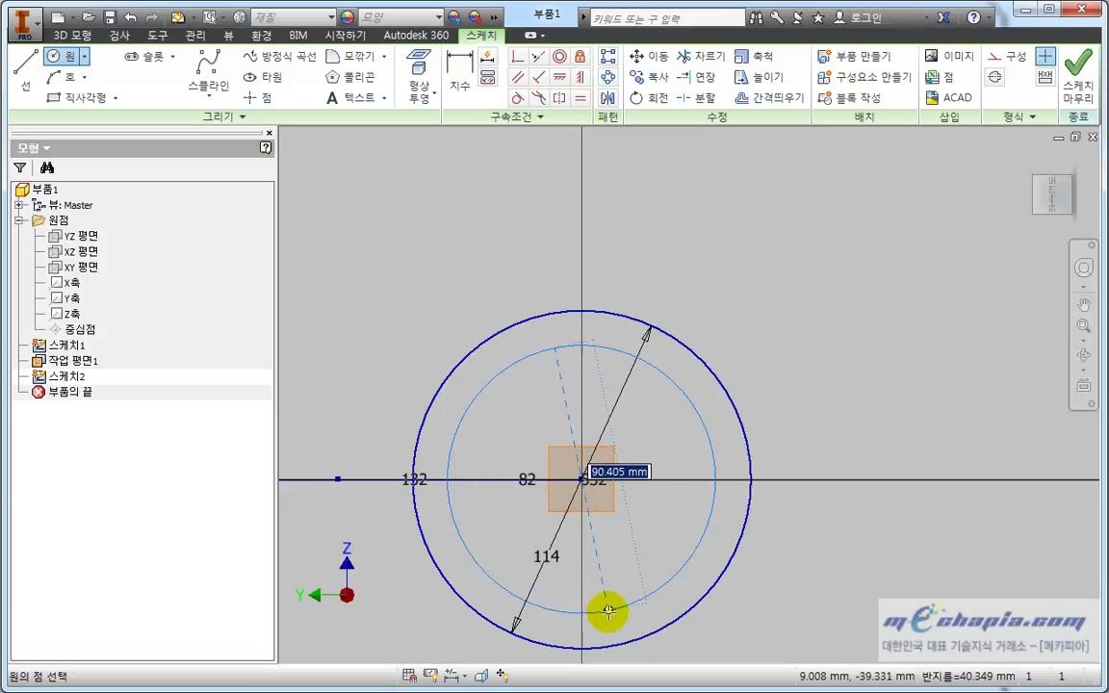
pyautogui.write('2')
pyautogui.press('Return')
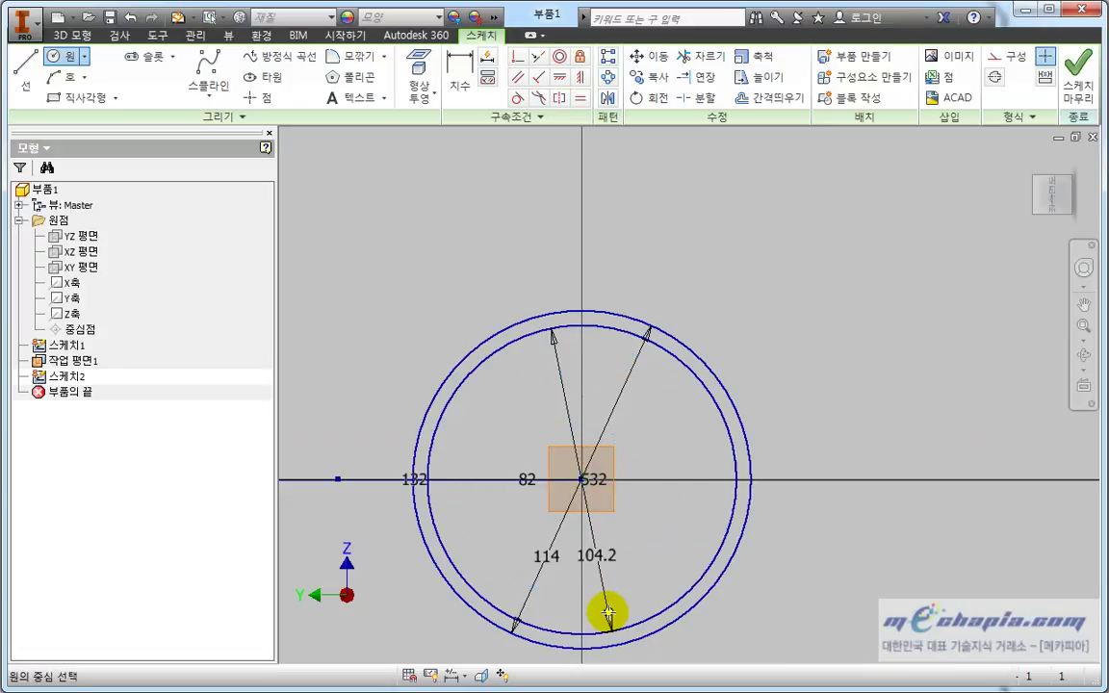
pyautogui.click(1078, 77)
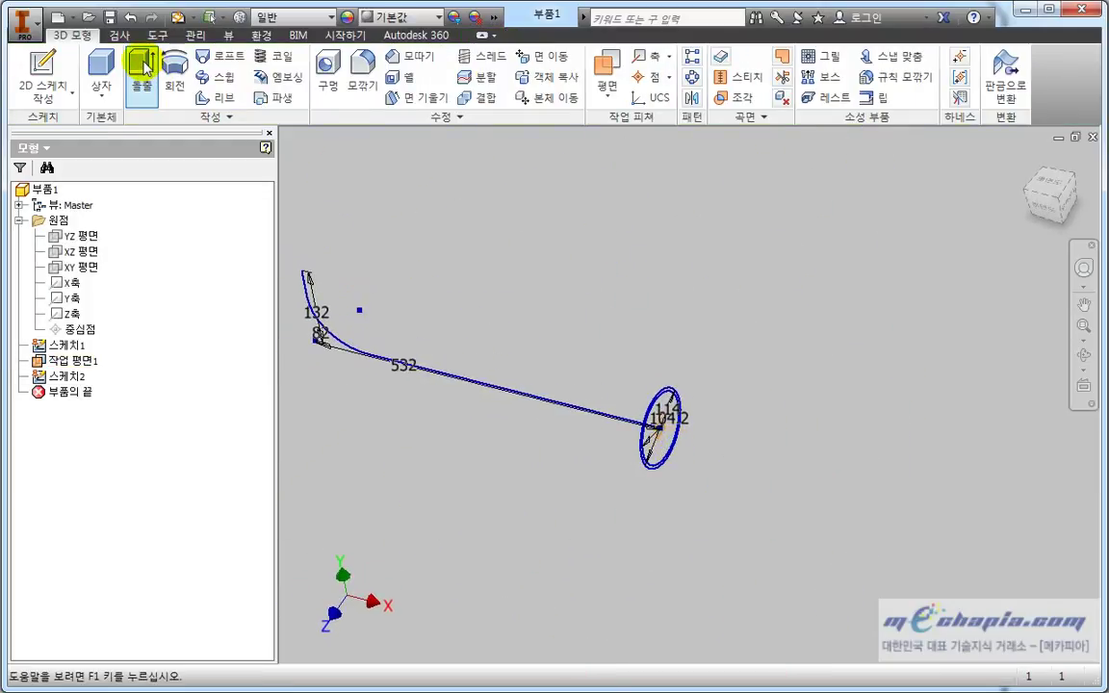
# Sweep the ring between the two circles along the bent path to create Sweep1.
pyautogui.click(220, 76)
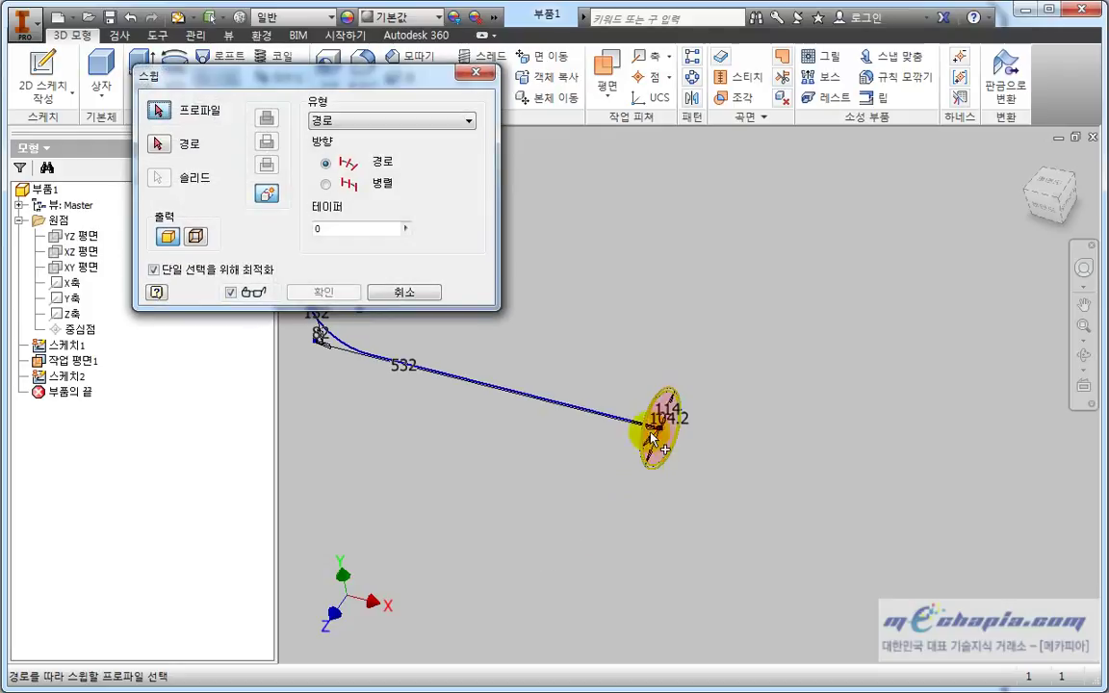
pyautogui.scroll(-3, 719, 355)
pyautogui.scroll(-2, 695, 349)
pyautogui.scroll(-2, 645, 376)
pyautogui.click(645, 373)
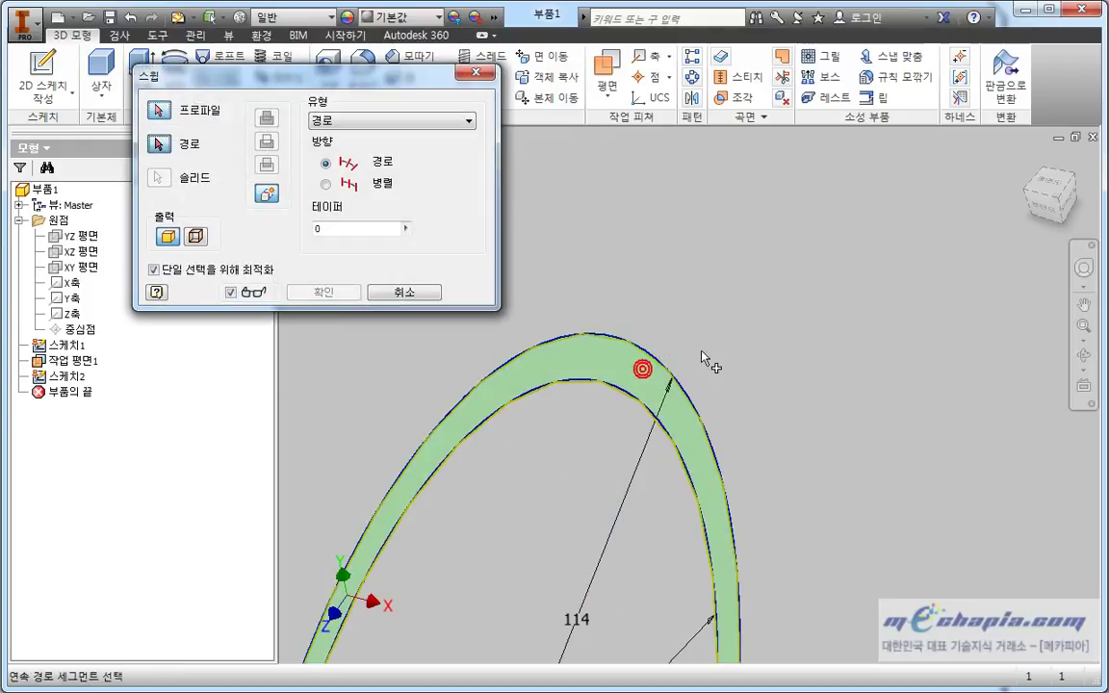
pyautogui.scroll(5, 644, 371)
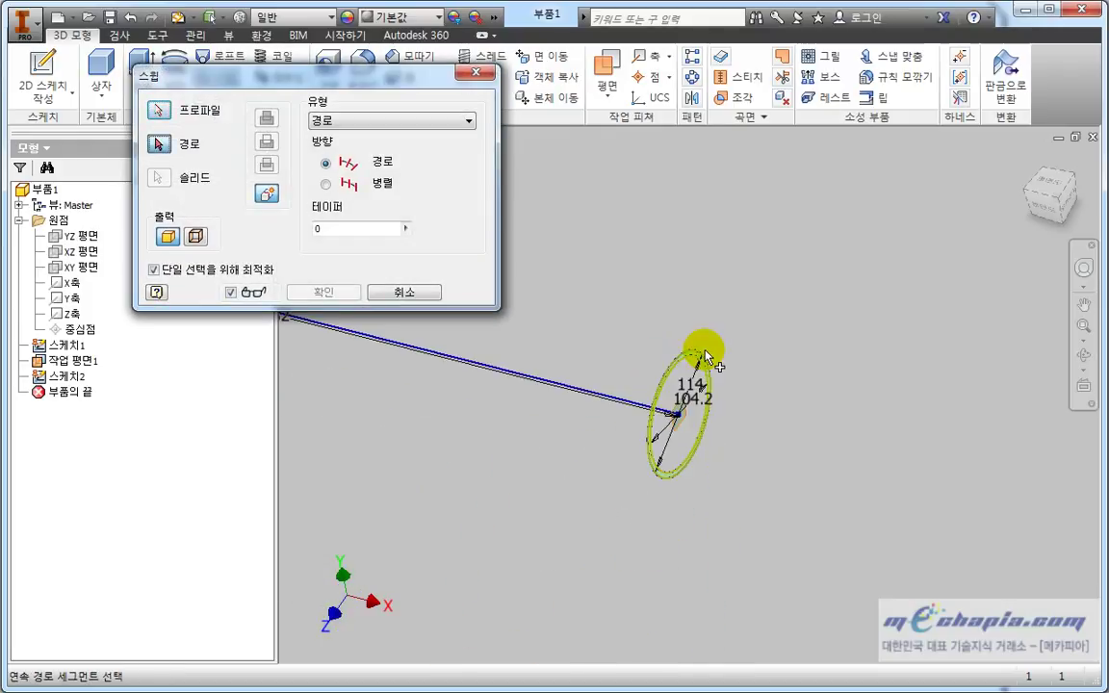
pyautogui.click(416, 349)
pyautogui.scroll(-2, 675, 472)
pyautogui.scroll(-2, 738, 496)
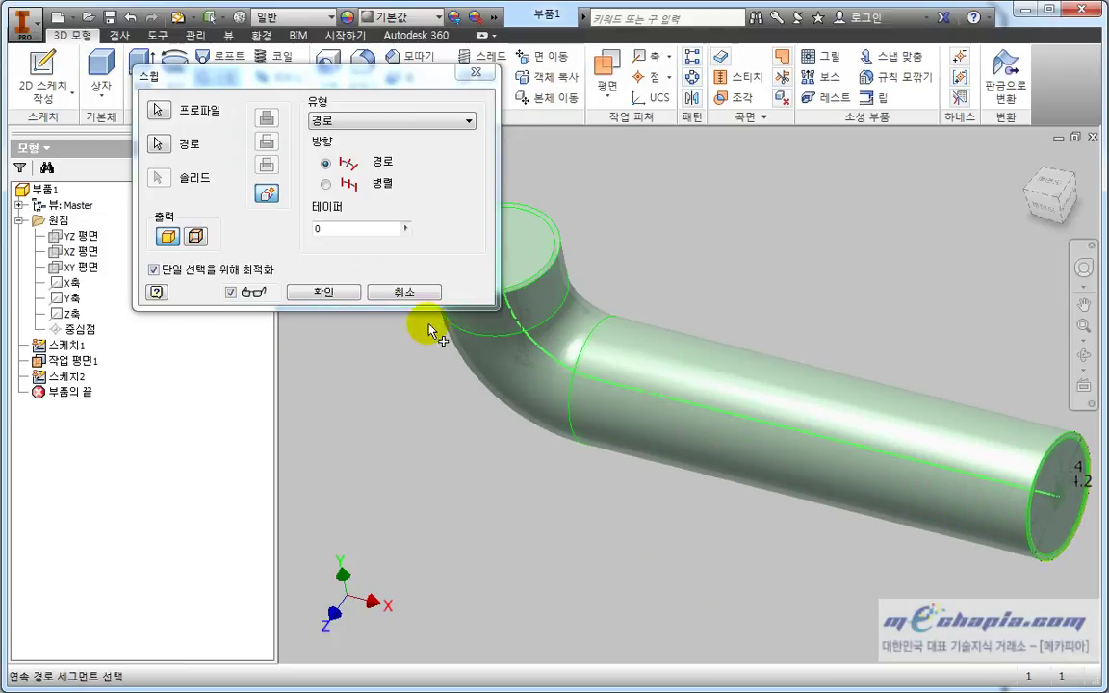
pyautogui.click(323, 292)
pyautogui.moveTo(411, 389)
pyautogui.keyDown('shift'); pyautogui.mouseDown(button='middle')
pyautogui.moveTo(465, 334)
pyautogui.moveTo(447, 392)
pyautogui.mouseUp(button='middle'); pyautogui.keyUp('shift')
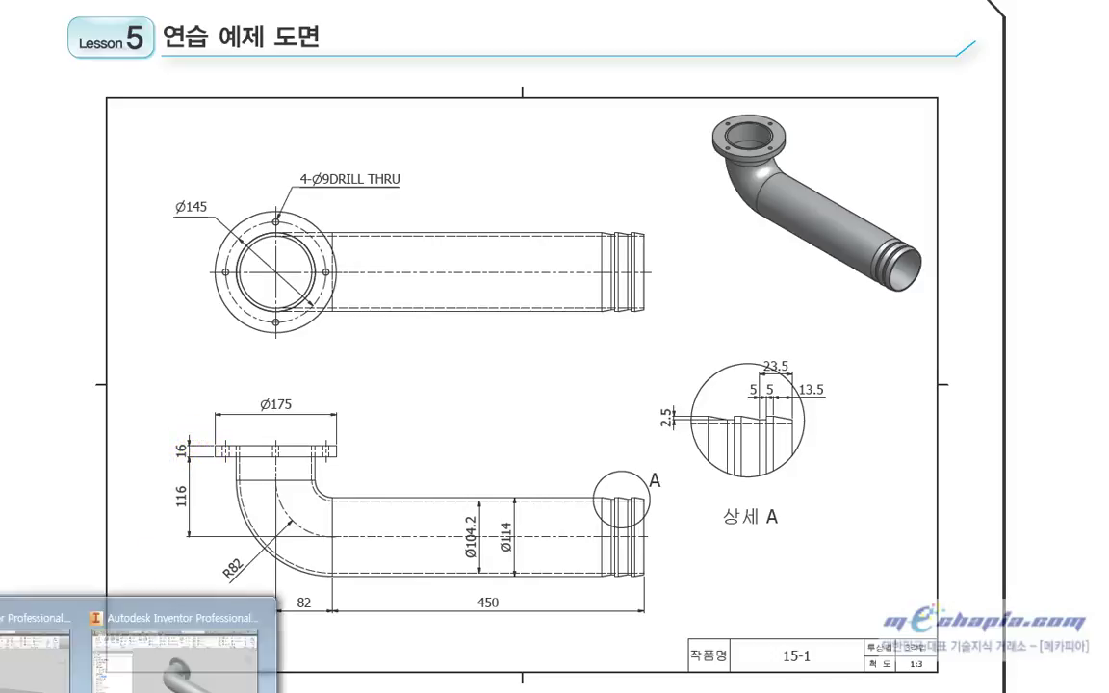
# Start a new sketch on the pipe's top ring face.
pyautogui.click(183, 664)
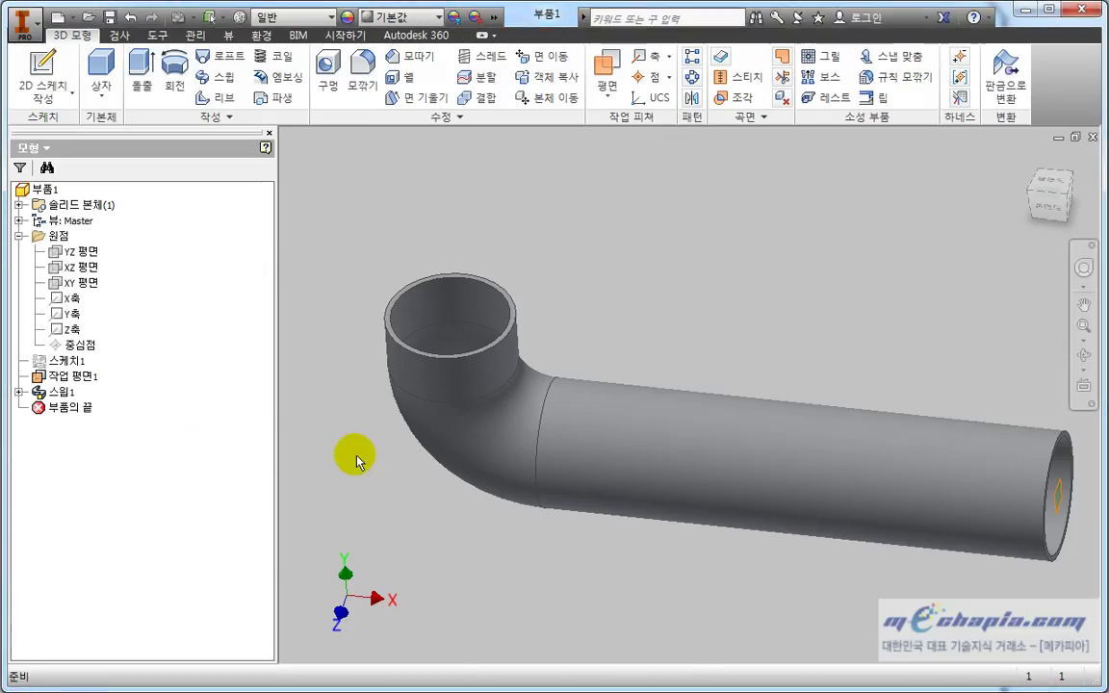
pyautogui.scroll(-1, 503, 277)
pyautogui.scroll(-3, 472, 298)
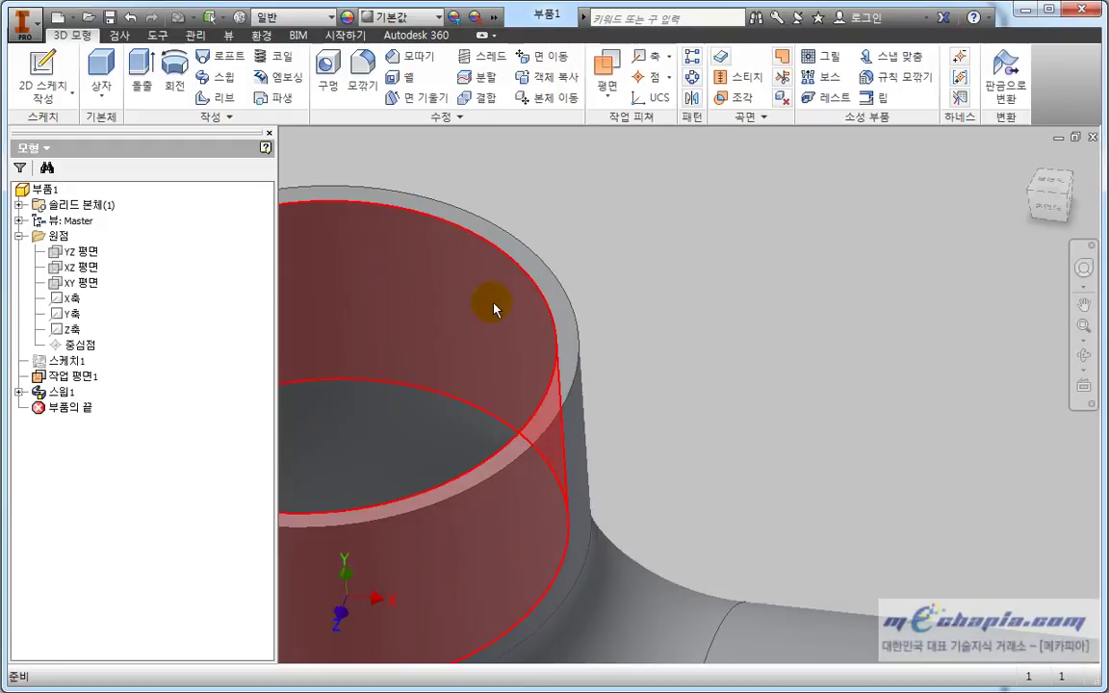
pyautogui.click(542, 276)
pyautogui.scroll(4, 617, 289)
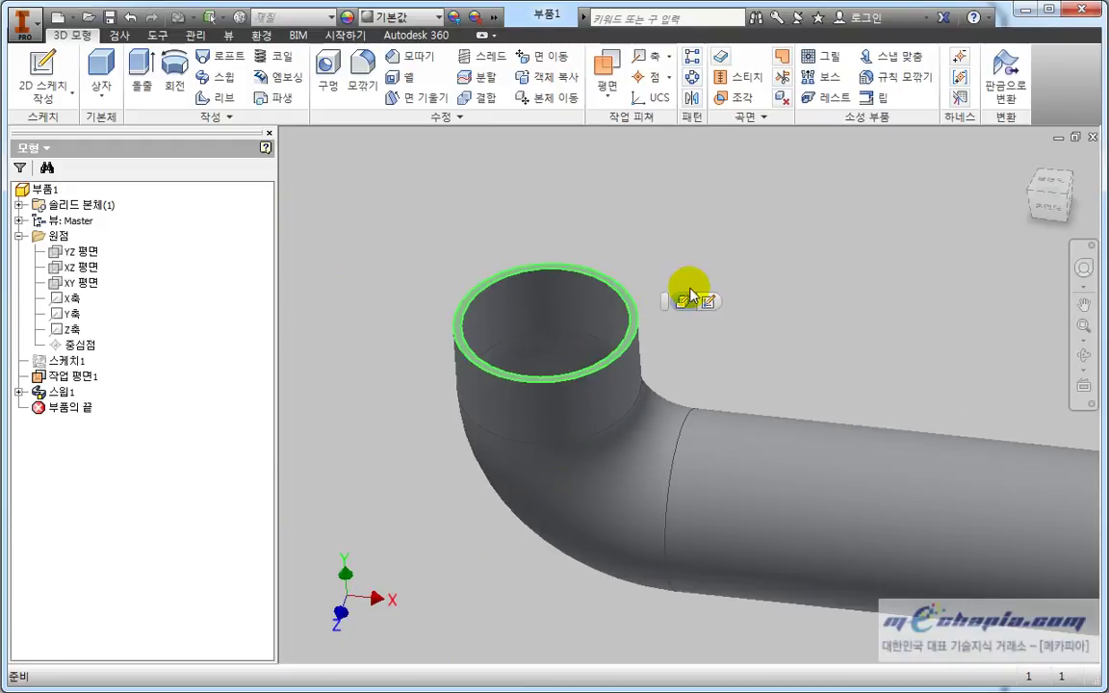
pyautogui.press('s')
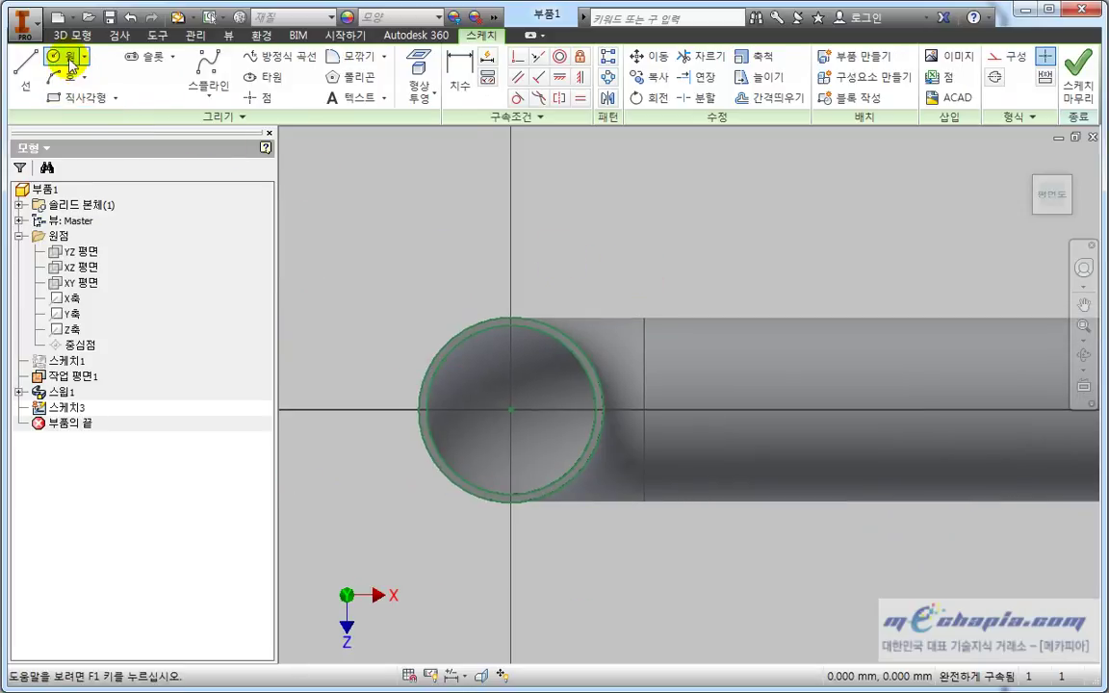
# Draw a circle centred on the pipe axis and set its diameter to 175.
pyautogui.click(64, 56)
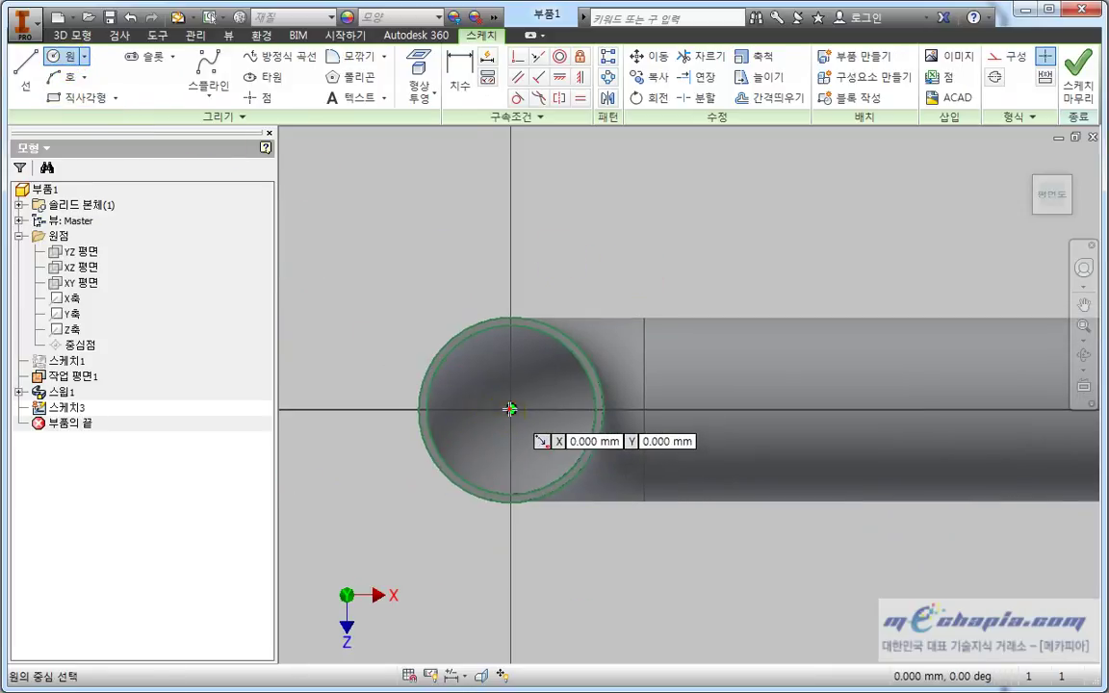
pyautogui.click(510, 411)
pyautogui.write('145')
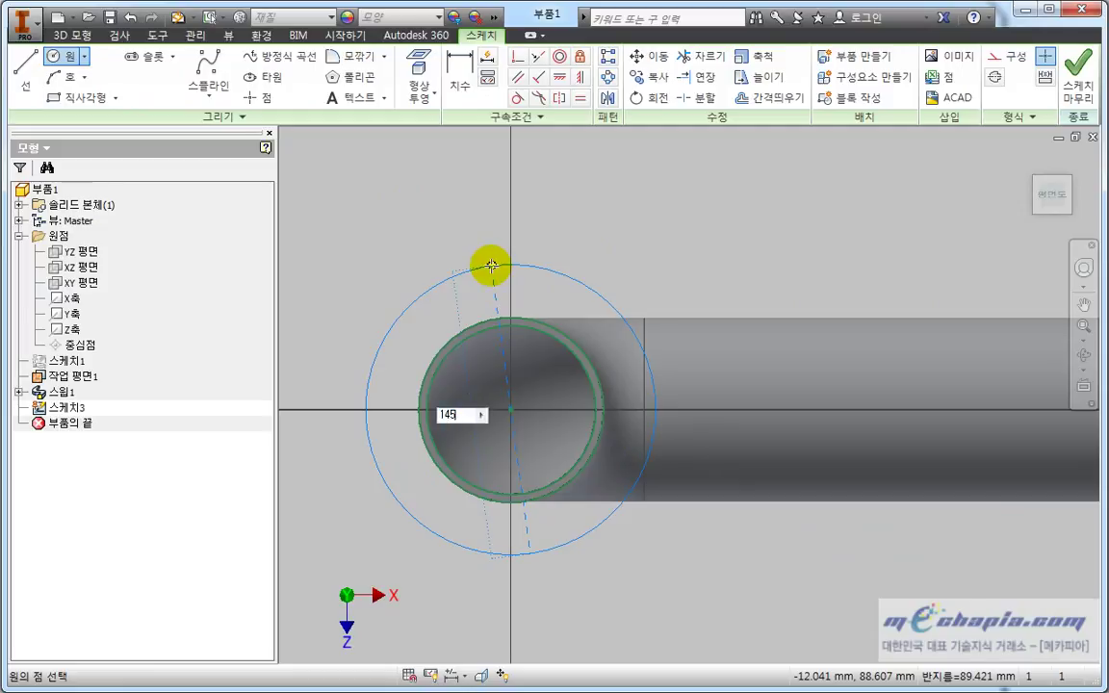
pyautogui.press('Return')
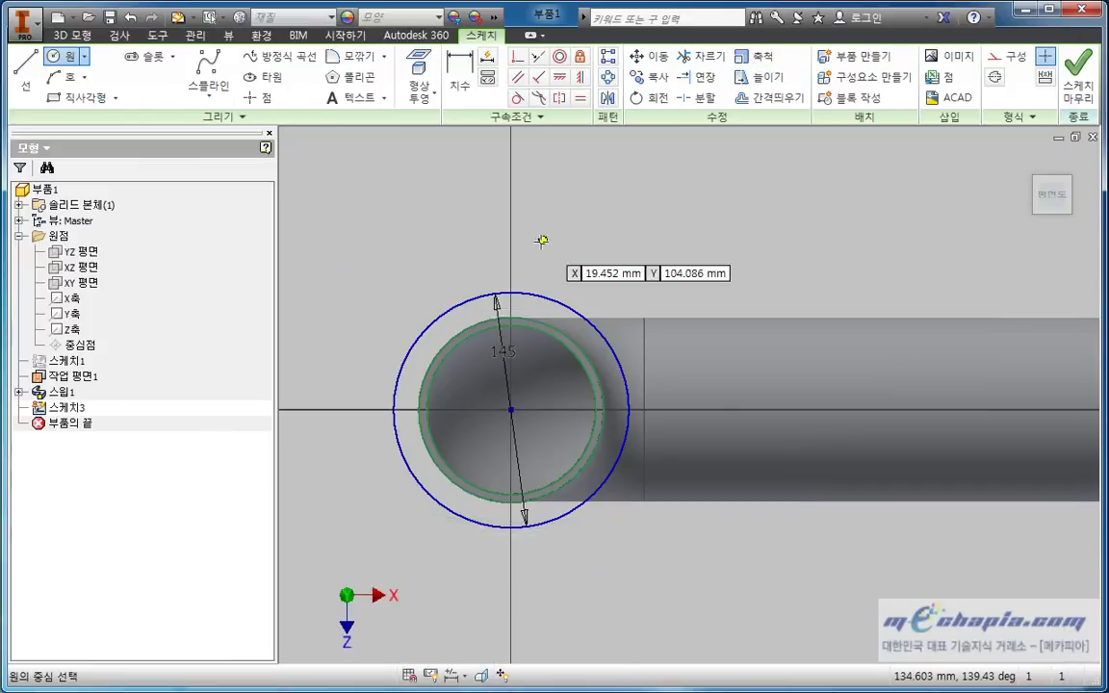
pyautogui.click(503, 357)
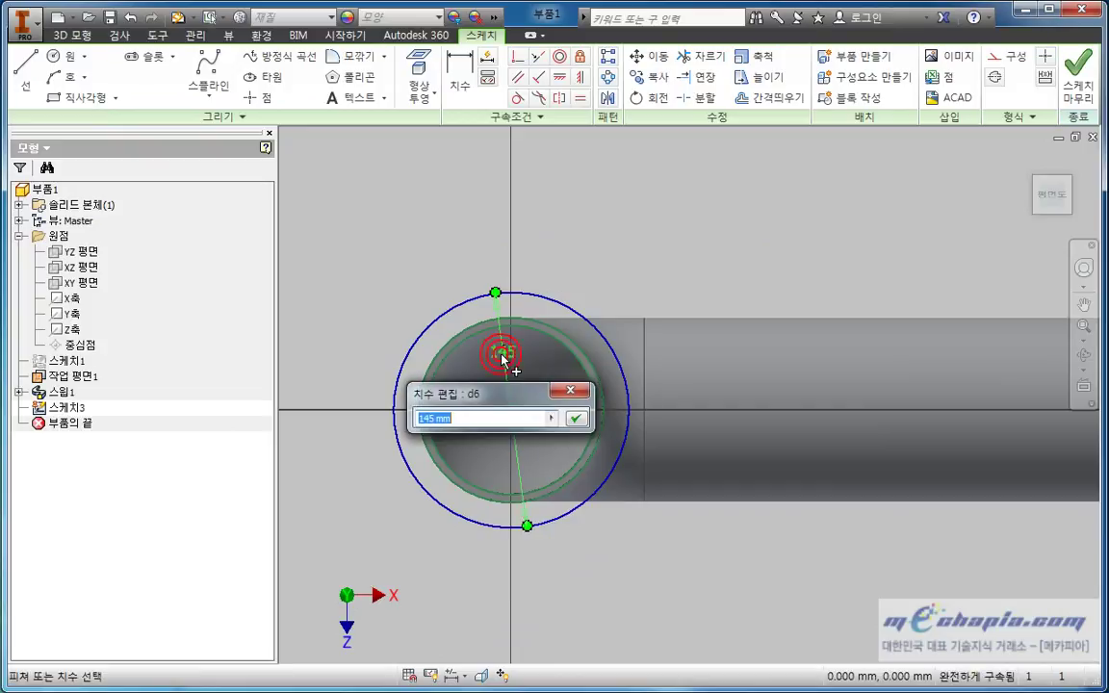
pyautogui.press('Return')
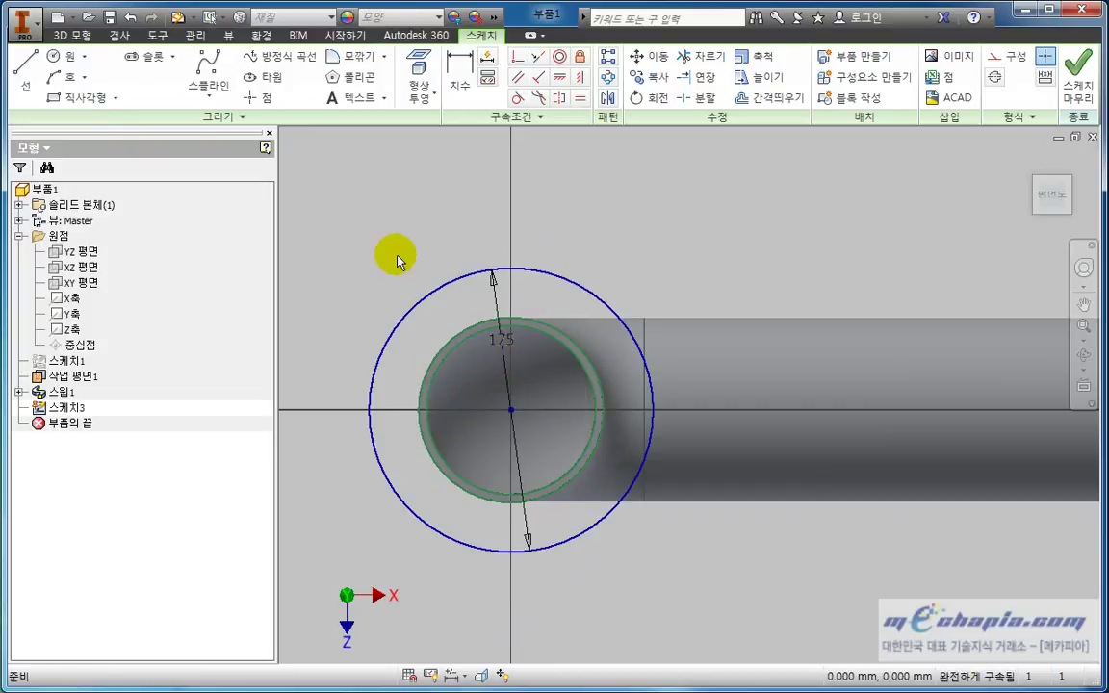
pyautogui.press('F4')
pyautogui.moveTo(376, 315); pyautogui.dragTo(404, 260)
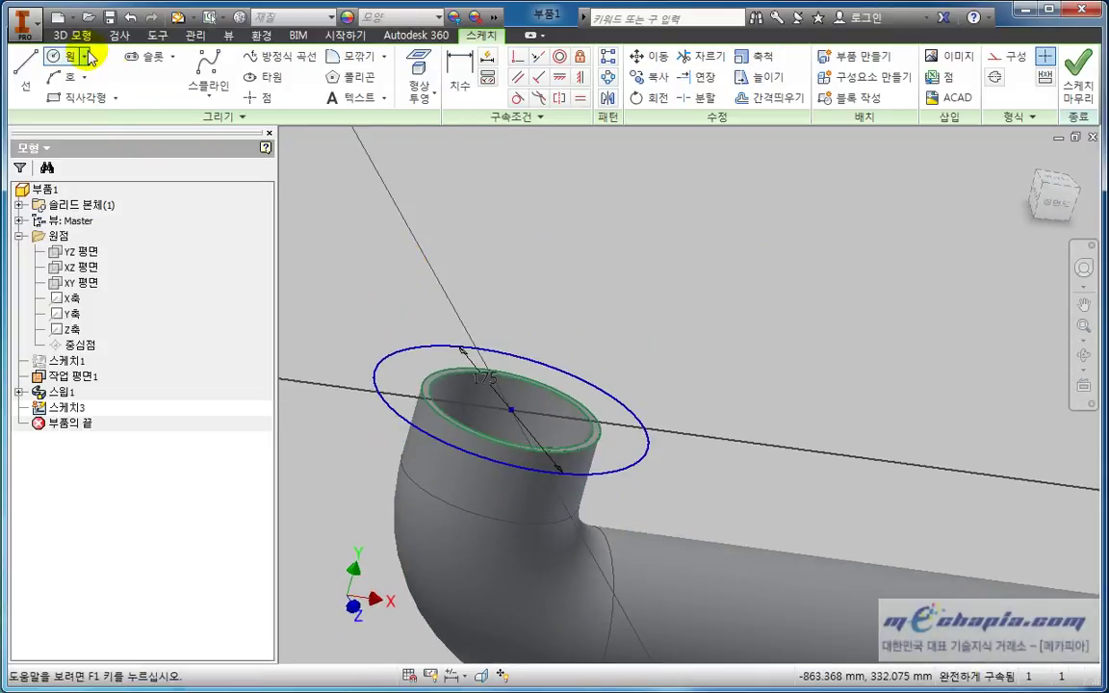
# Extrude the flange ring 16 mm downward as a new solid body.
pyautogui.click(83, 37)
pyautogui.click(142, 72)
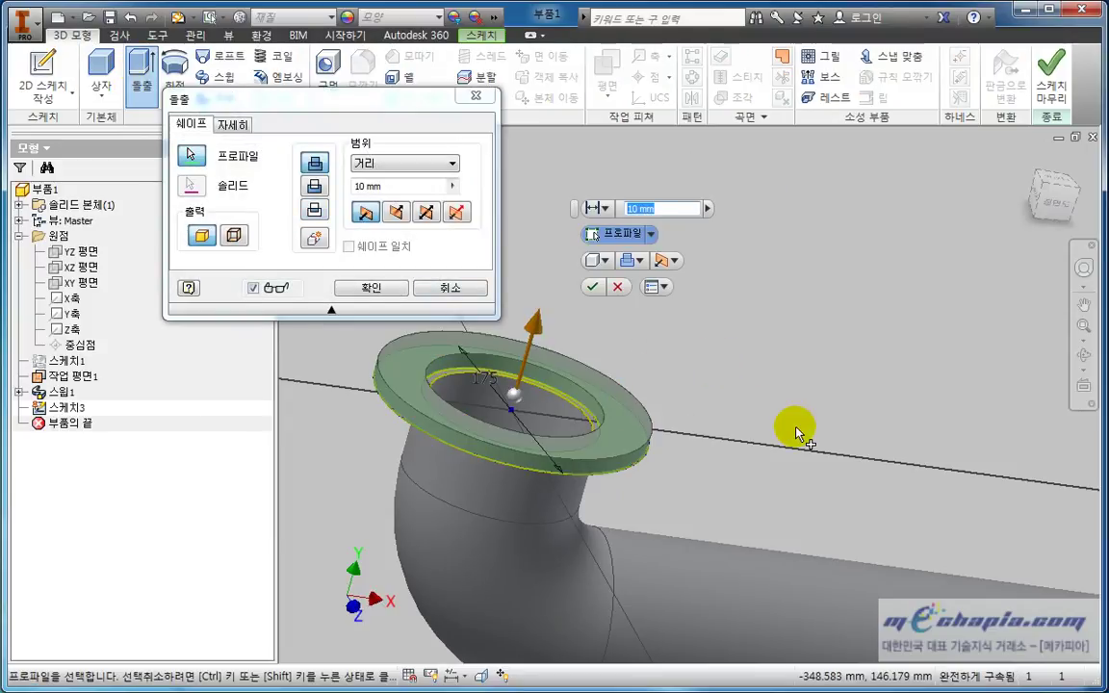
pyautogui.click(408, 188)
pyautogui.write('16')
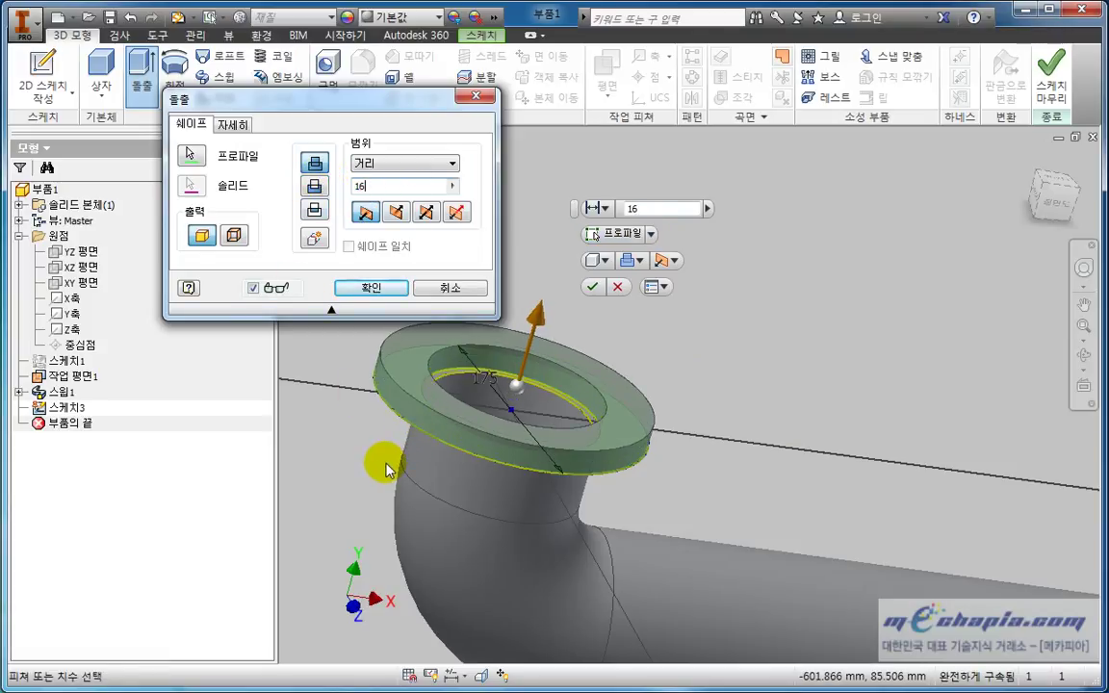
pyautogui.click(315, 240)
pyautogui.moveTo(743, 376); pyautogui.dragTo(775, 371, button='middle')
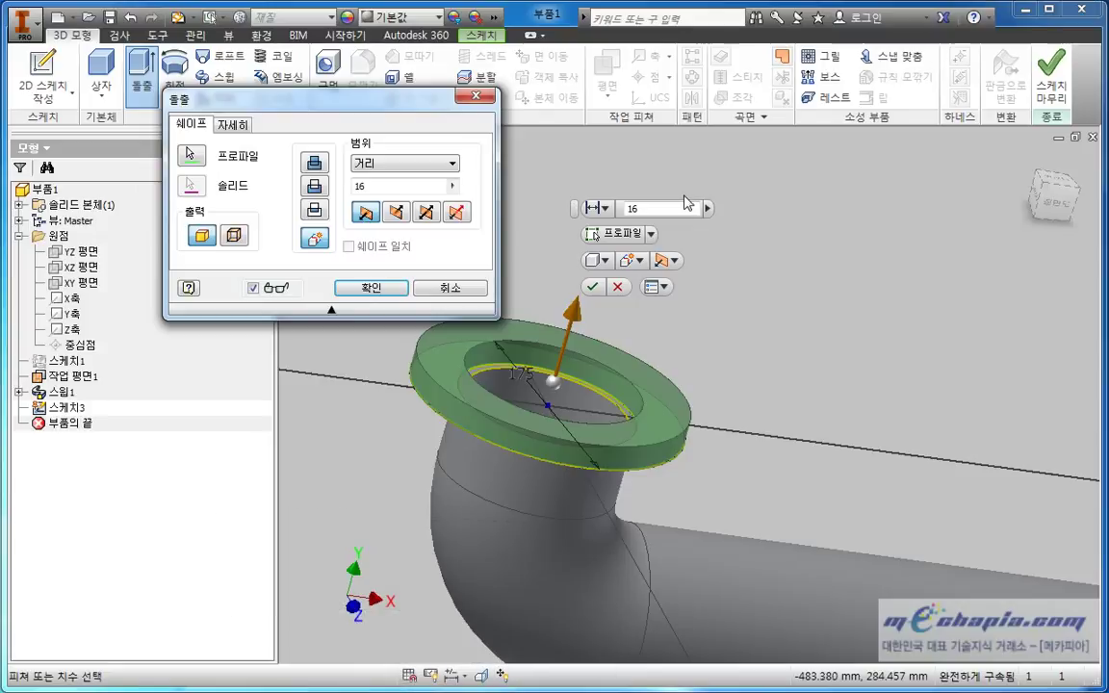
pyautogui.click(396, 213)
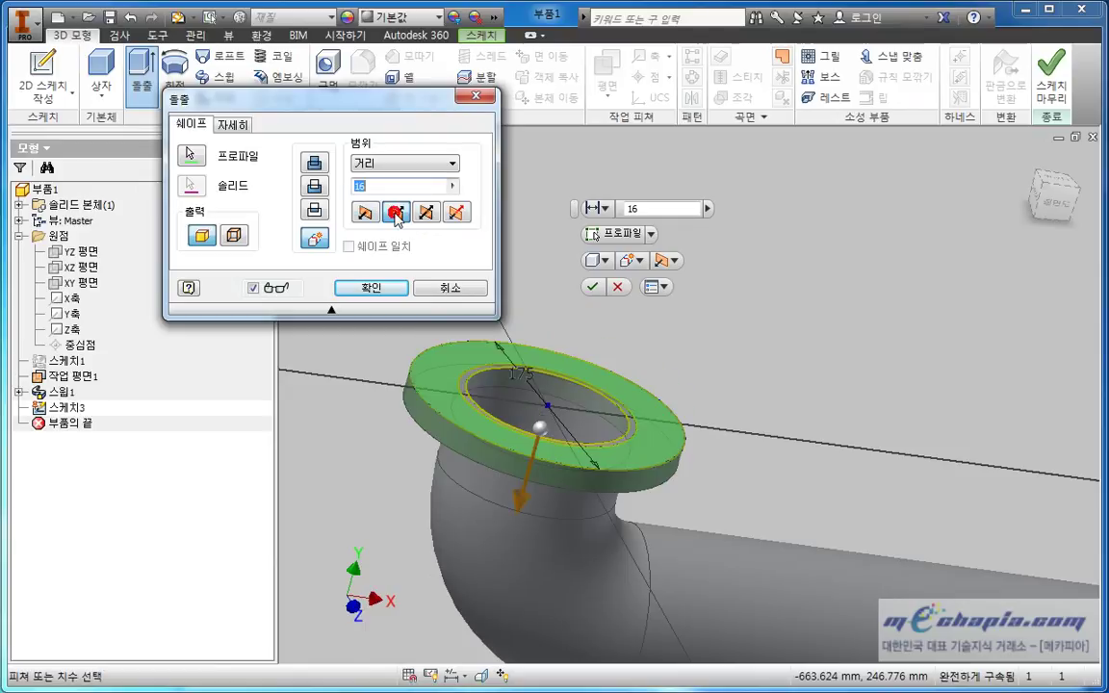
pyautogui.click(394, 291)
# Bring the whole pipe into view, then start Sketch4 on the XY Plane.
pyautogui.scroll(3, 597, 294)
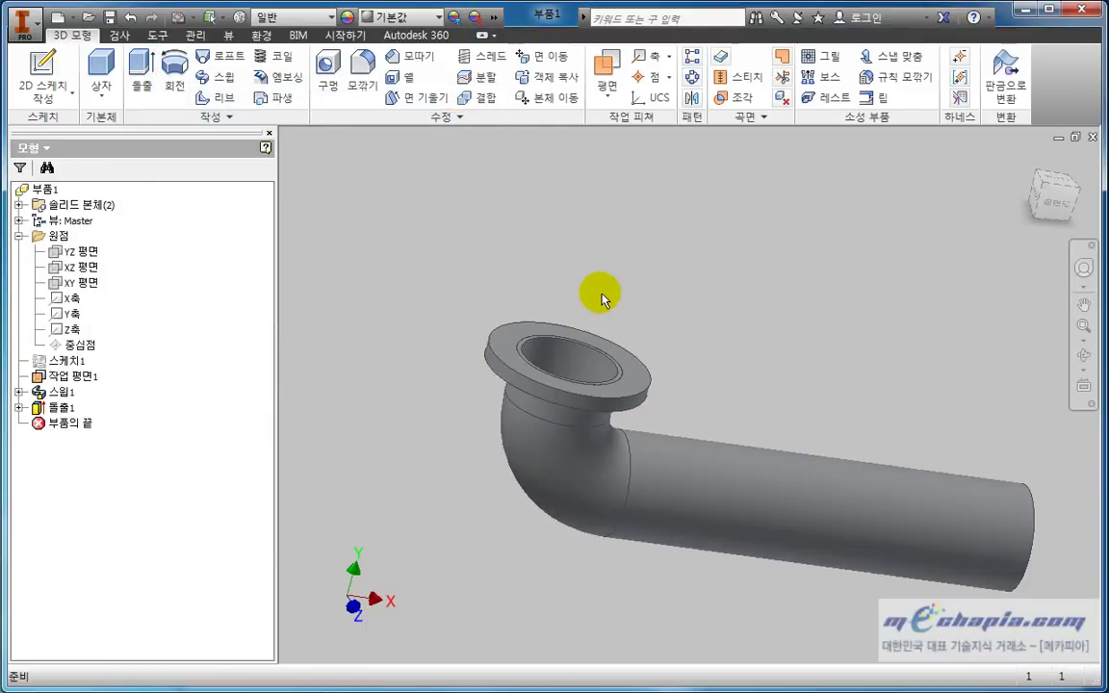
pyautogui.moveTo(594, 291)
pyautogui.keyDown('shift'); pyautogui.mouseDown(button='middle')
pyautogui.moveTo(713, 290)
pyautogui.moveTo(729, 259)
pyautogui.moveTo(638, 292)
pyautogui.moveTo(664, 324)
pyautogui.moveTo(655, 326)
pyautogui.mouseUp(button='middle'); pyautogui.keyUp('shift')
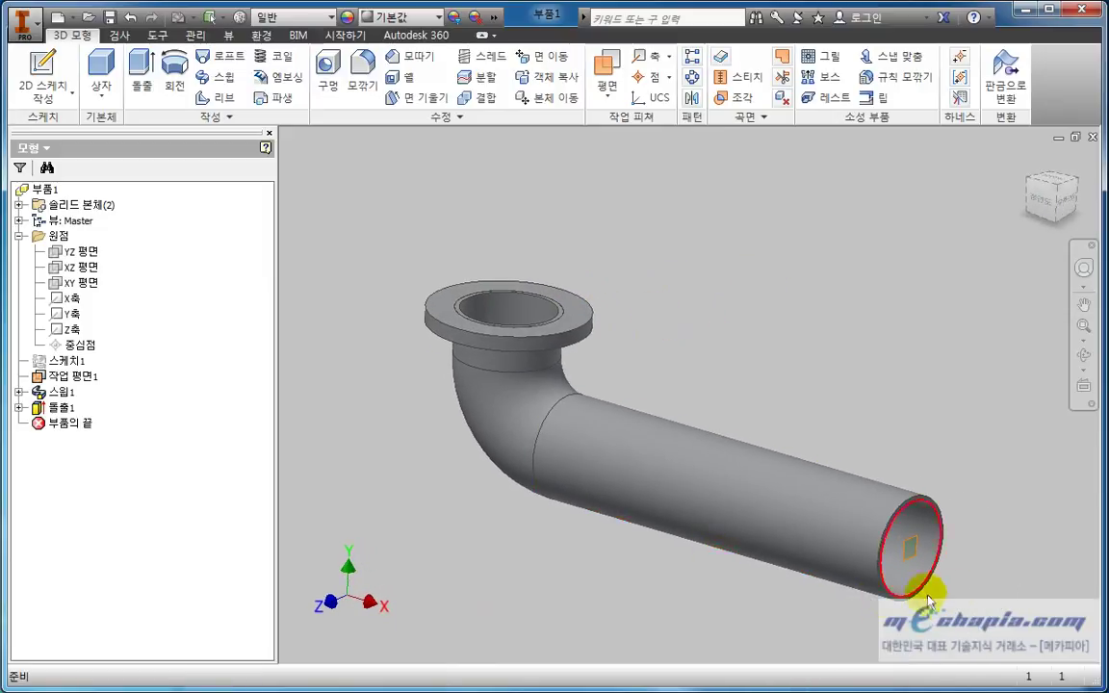
pyautogui.moveTo(929, 601); pyautogui.dragTo(909, 503, button='middle')
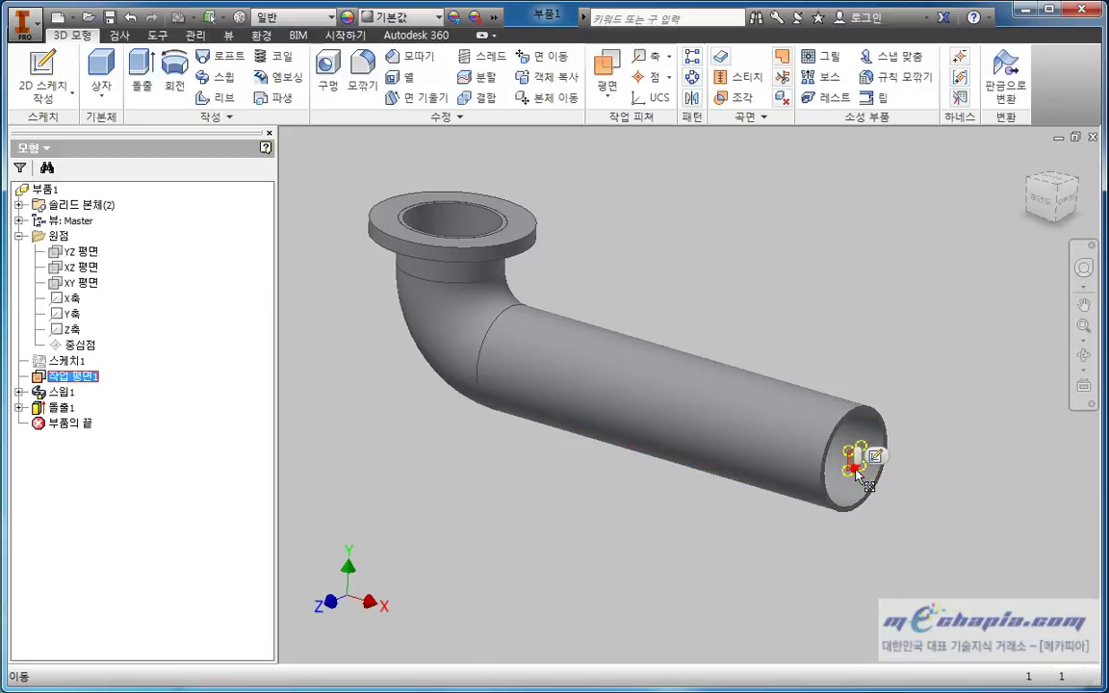
pyautogui.rightClick(856, 473)
pyautogui.click(925, 497)
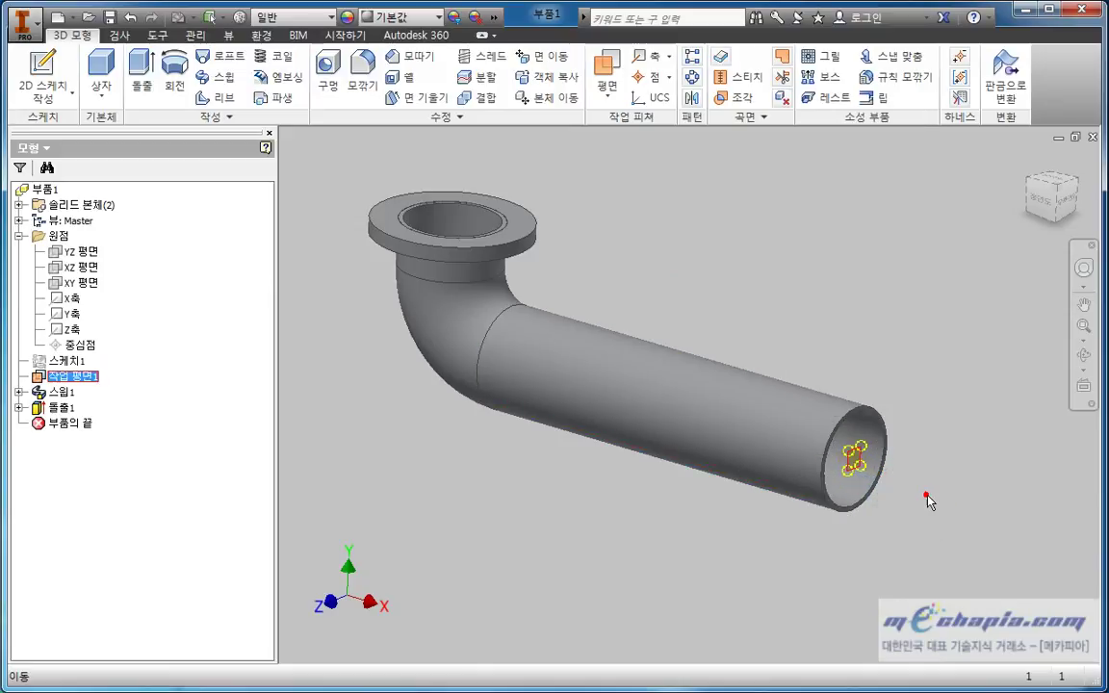
pyautogui.click(77, 282)
pyautogui.click(637, 342)
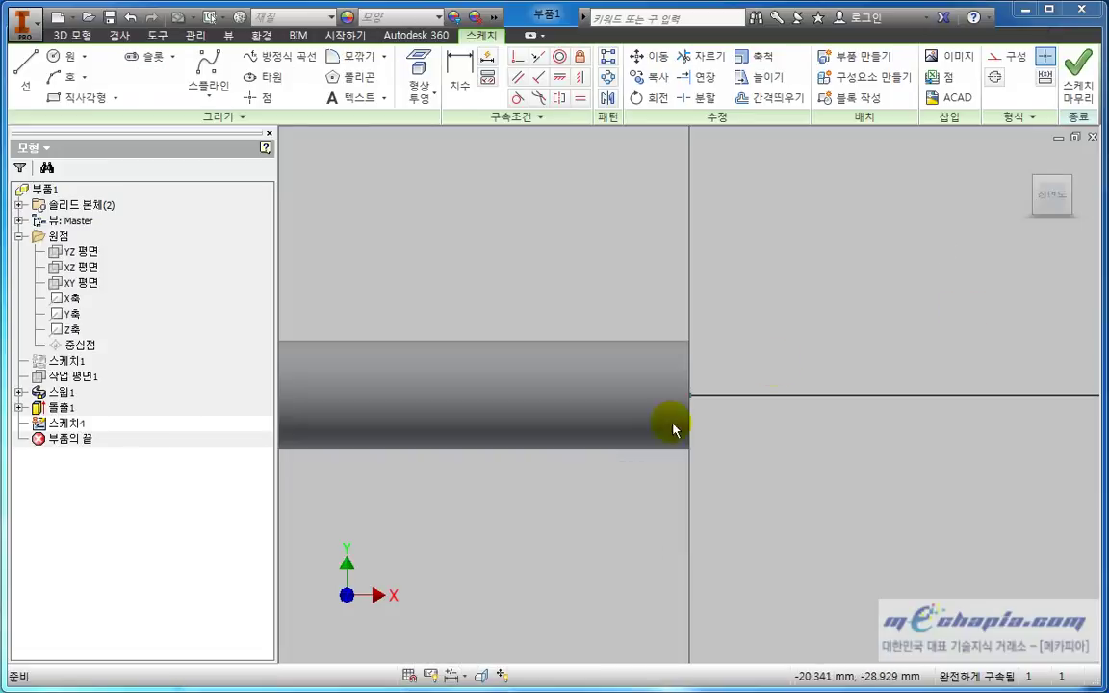
# Pan to the pipe's top edge and project it into the sketch.
pyautogui.scroll(3, 611, 319)
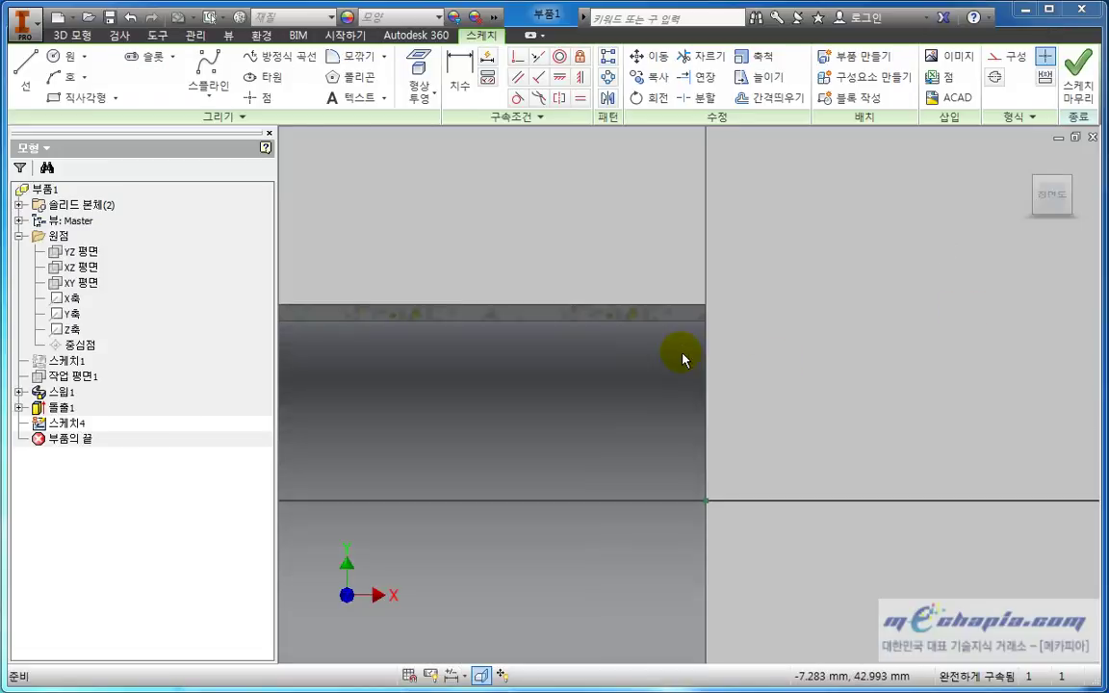
pyautogui.scroll(3, 614, 317)
pyautogui.press('F2')
pyautogui.moveTo(794, 342); pyautogui.dragTo(805, 366)
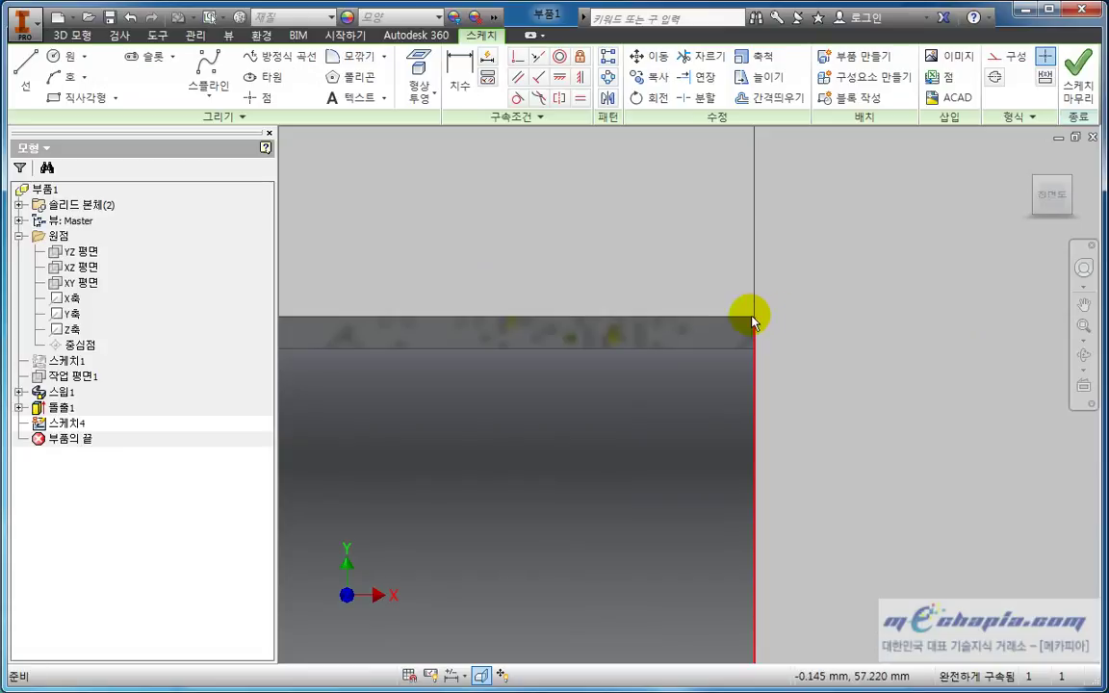
pyautogui.click(420, 67)
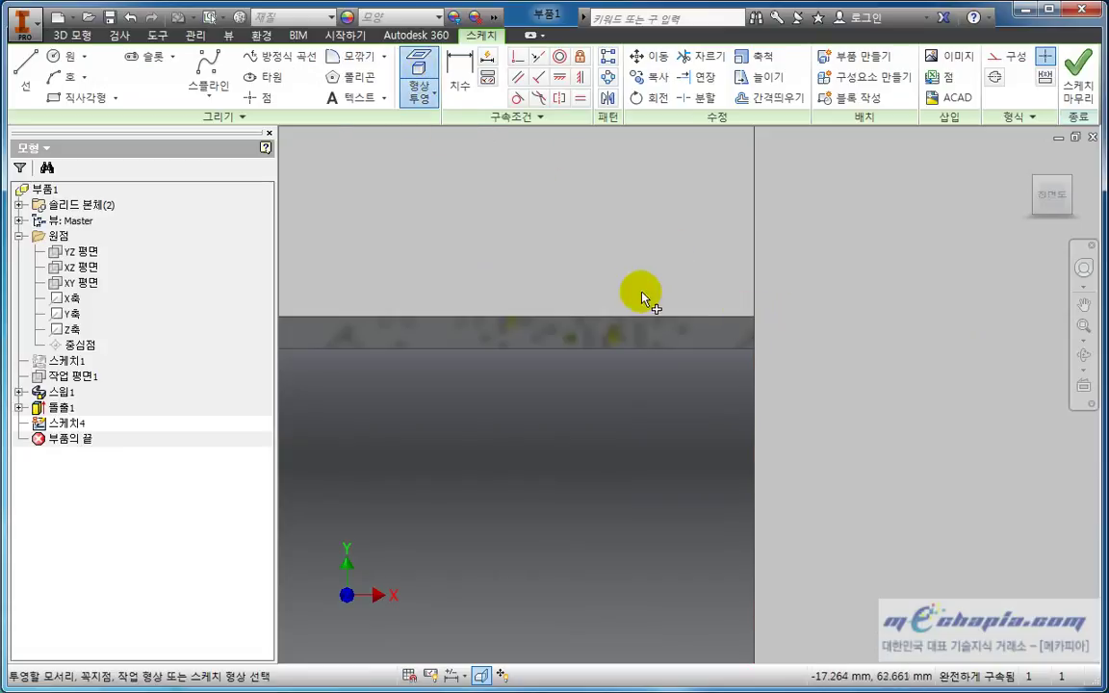
pyautogui.click(639, 318)
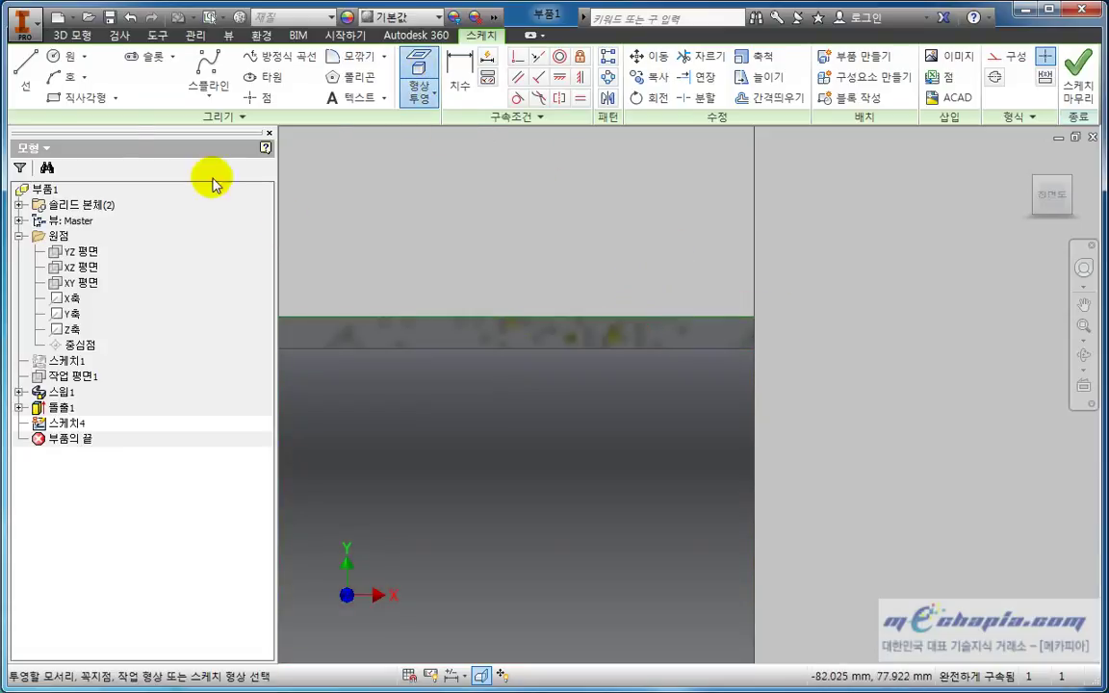
# Start drawing the groove profile lines from the top edge, then abandon the attempt.
pyautogui.click(38, 96)
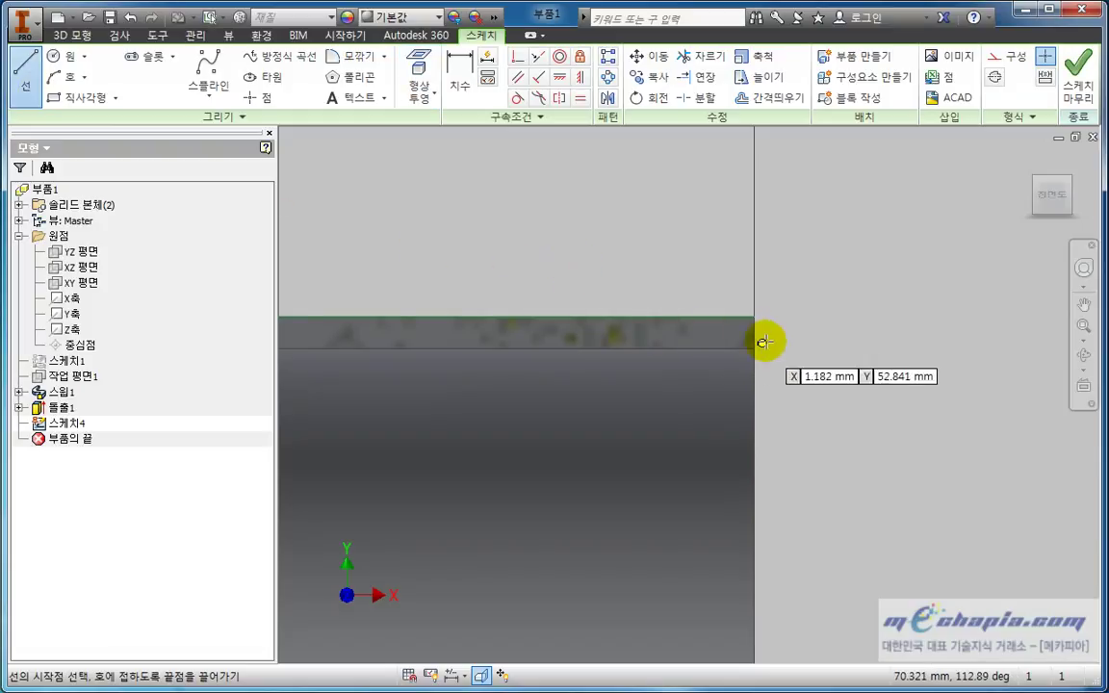
pyautogui.scroll(-2, 767, 327)
pyautogui.click(740, 306)
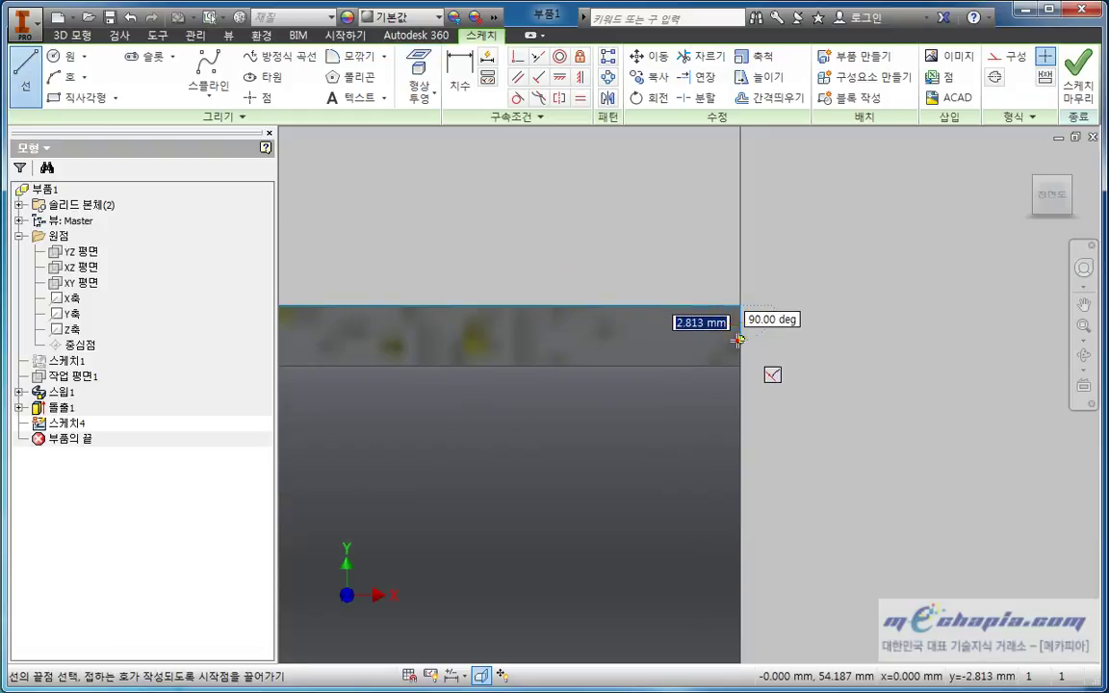
pyautogui.click(537, 305)
pyautogui.moveTo(521, 317)
pyautogui.mouseDown(button='middle')
pyautogui.moveTo(604, 383)
pyautogui.moveTo(703, 401)
pyautogui.mouseUp(button='middle')
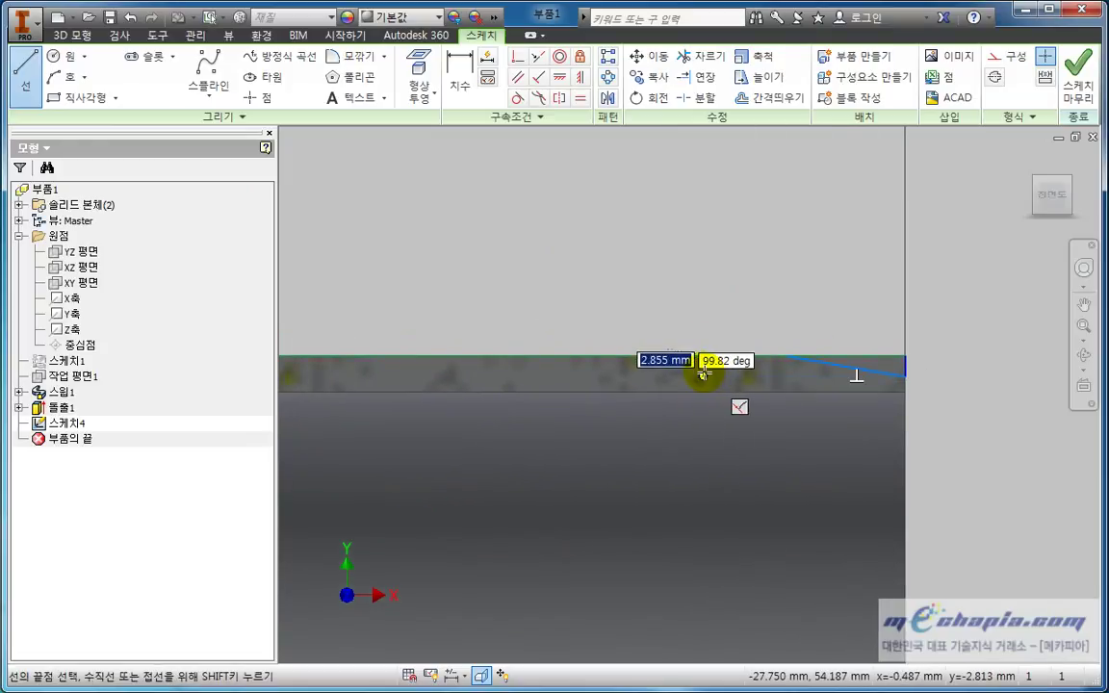
pyautogui.click(704, 374)
pyautogui.click(684, 375)
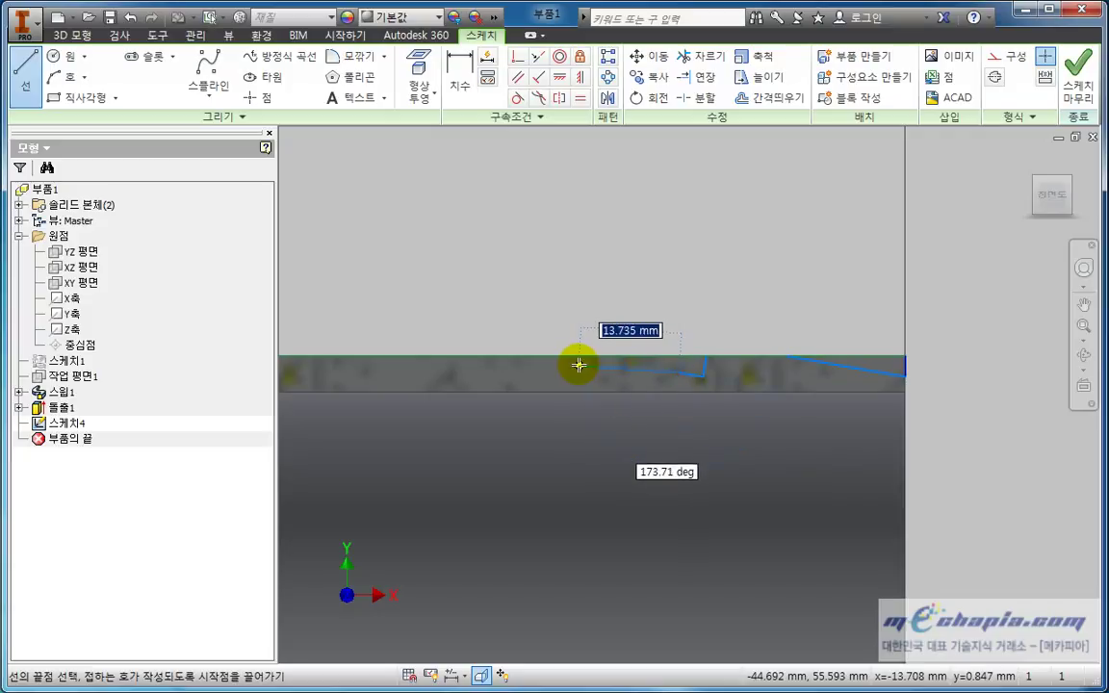
pyautogui.press('Escape')
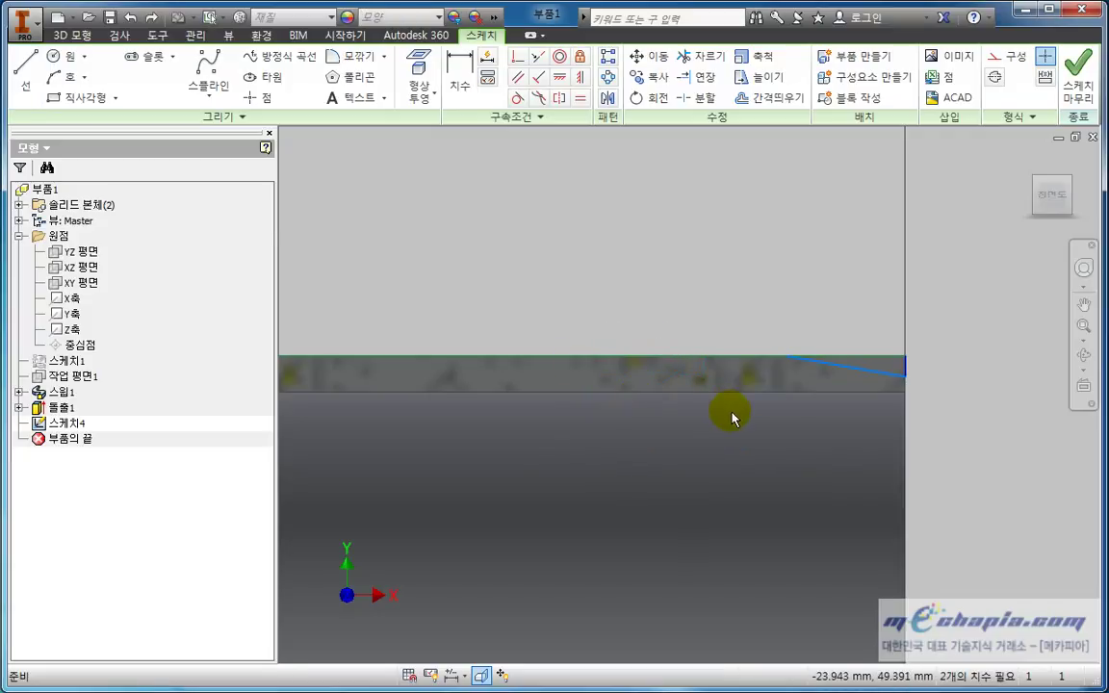
# Draw a short vertical line below the projected edge and a slanted line back onto it.
pyautogui.click(26, 65)
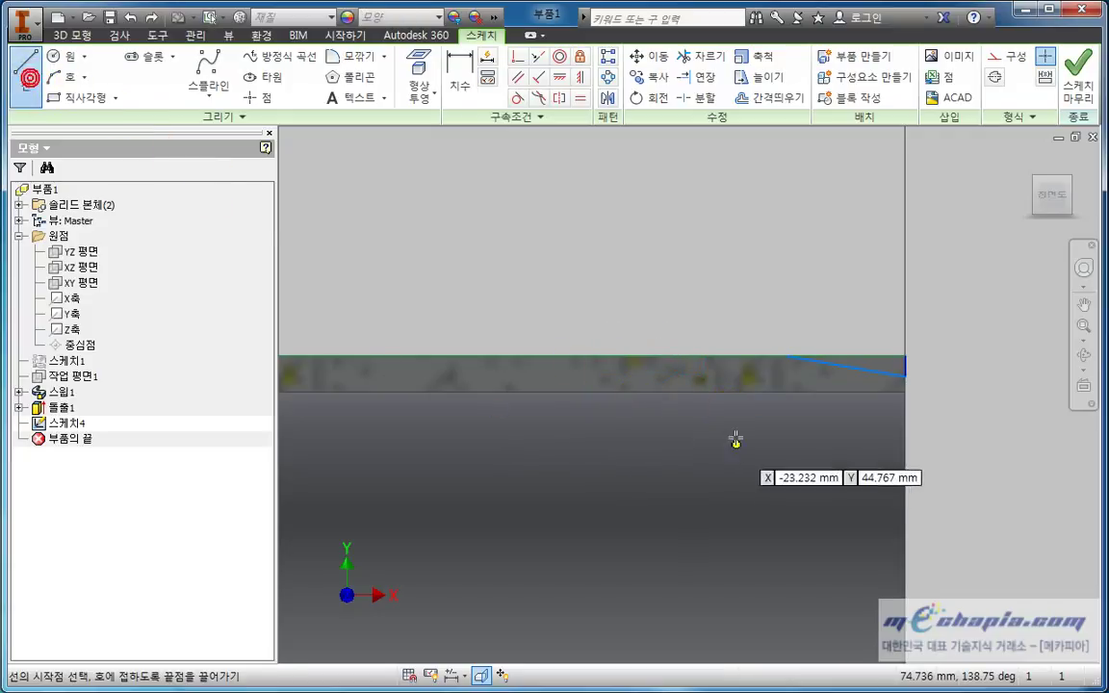
pyautogui.click(706, 354)
pyautogui.scroll(-3, 703, 377)
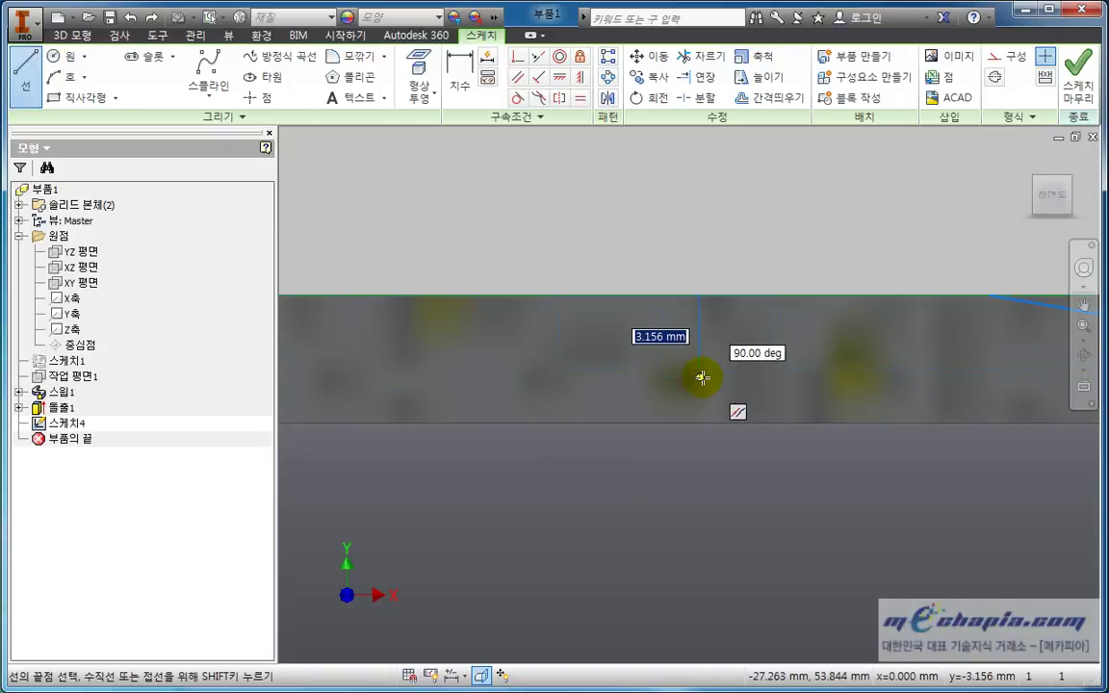
pyautogui.click(703, 378)
pyautogui.scroll(3, 703, 377)
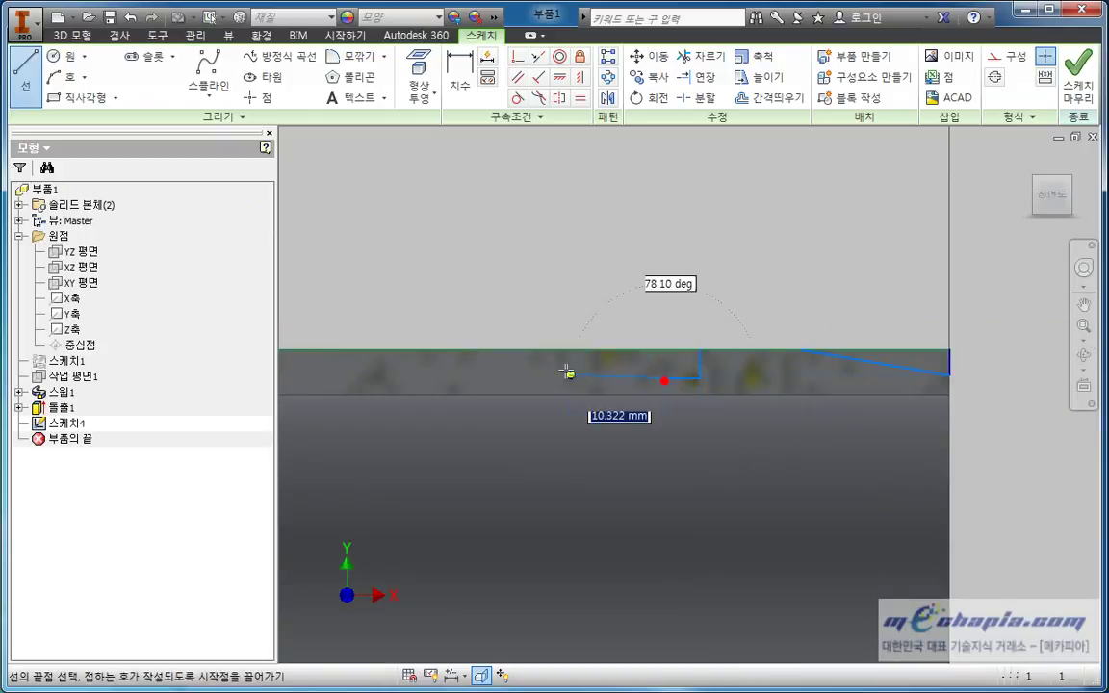
pyautogui.click(498, 348)
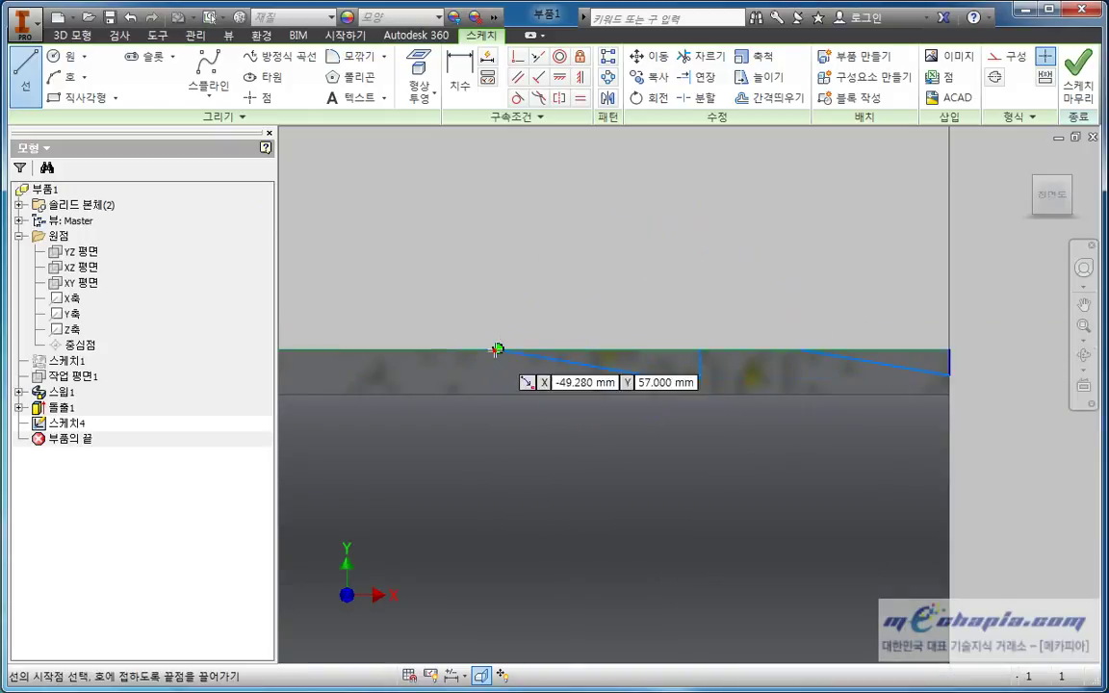
pyautogui.press('Escape')
pyautogui.moveTo(799, 397); pyautogui.dragTo(742, 391, button='middle')
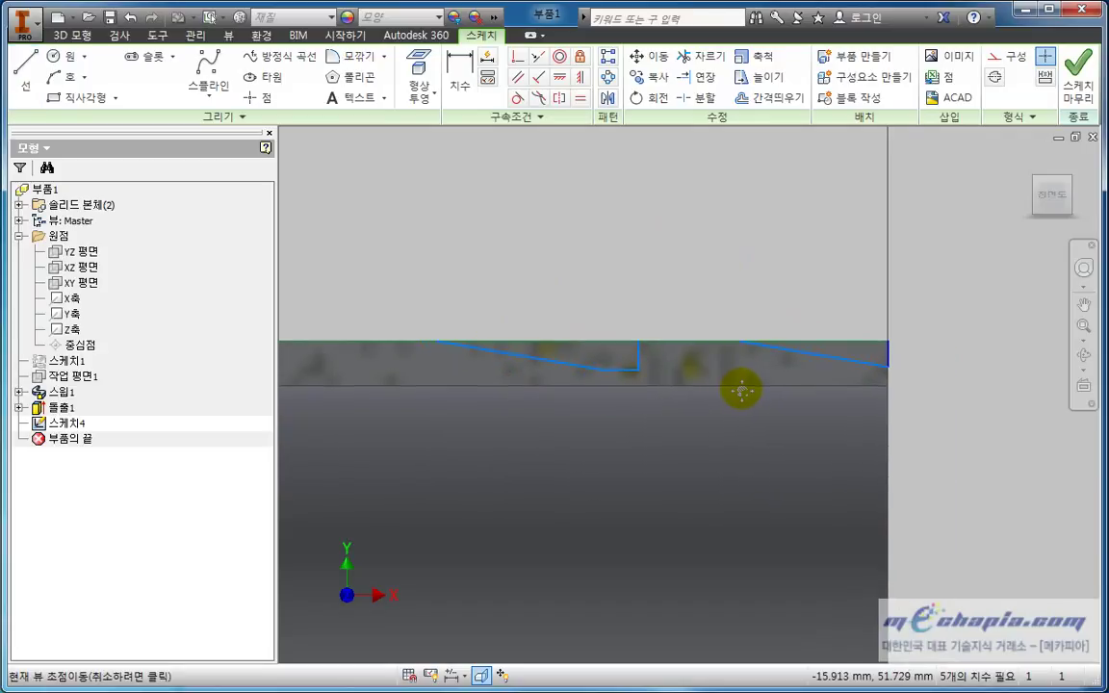
# Give the slanted line a 13.5 horizontal dimension and join its lower end to the vertical line.
pyautogui.press('d')
pyautogui.click(545, 362)
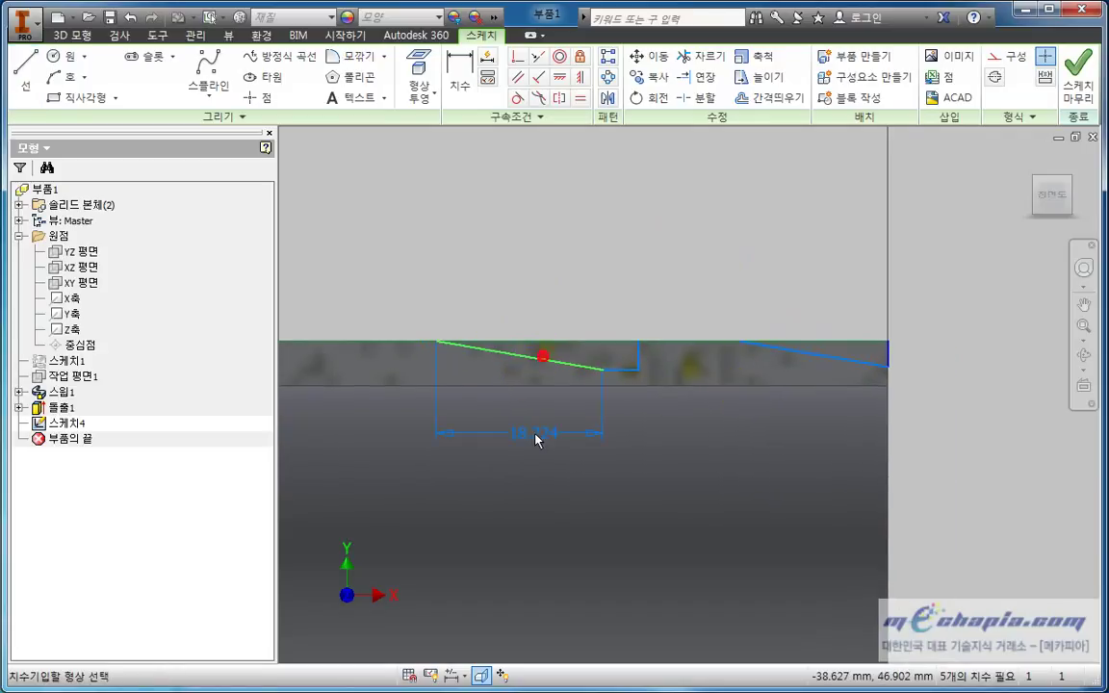
pyautogui.click(533, 434)
pyautogui.write('13.5')
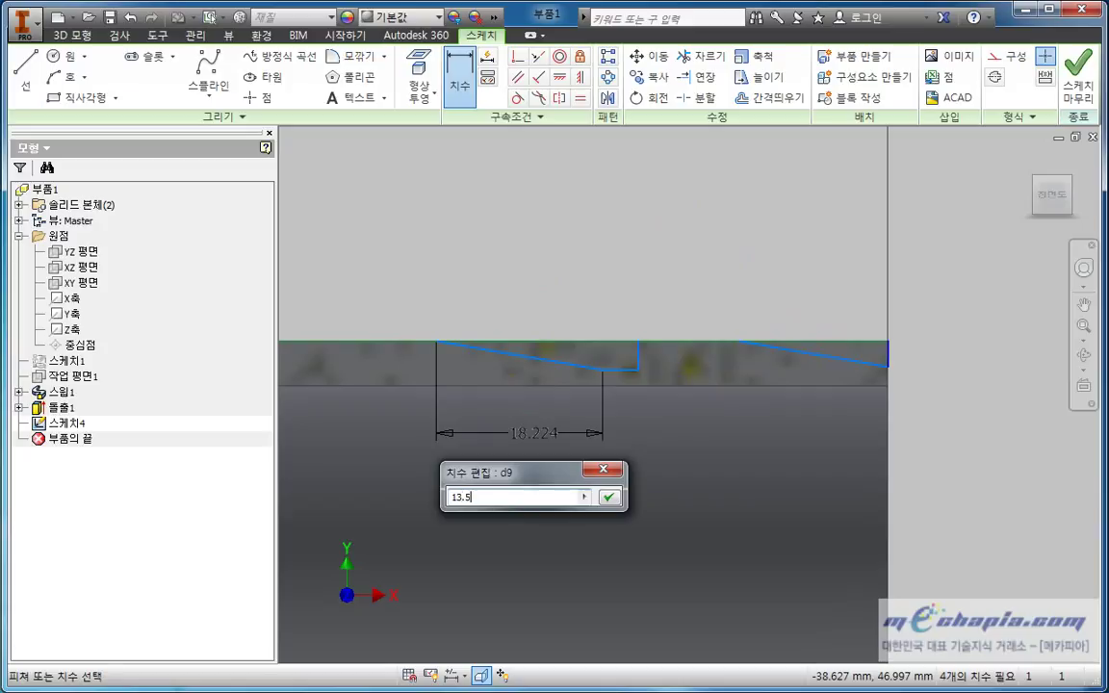
pyautogui.press('Return')
pyautogui.scroll(-3, 538, 438)
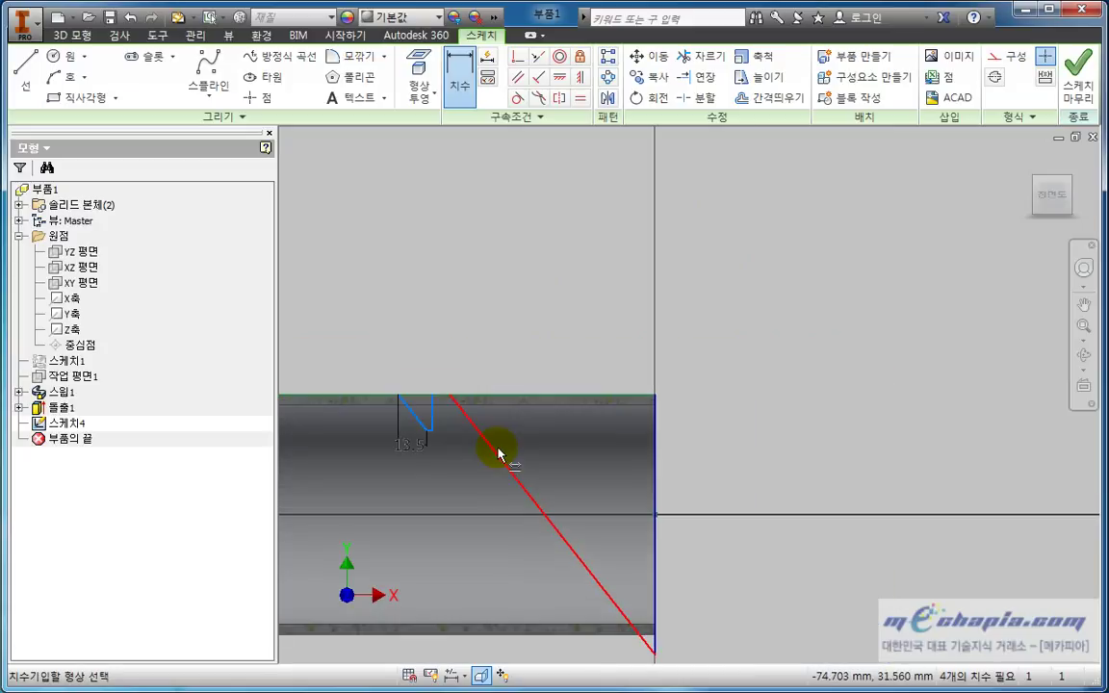
pyautogui.click(499, 454)
pyautogui.press('Escape')
pyautogui.moveTo(654, 649); pyautogui.dragTo(660, 398)
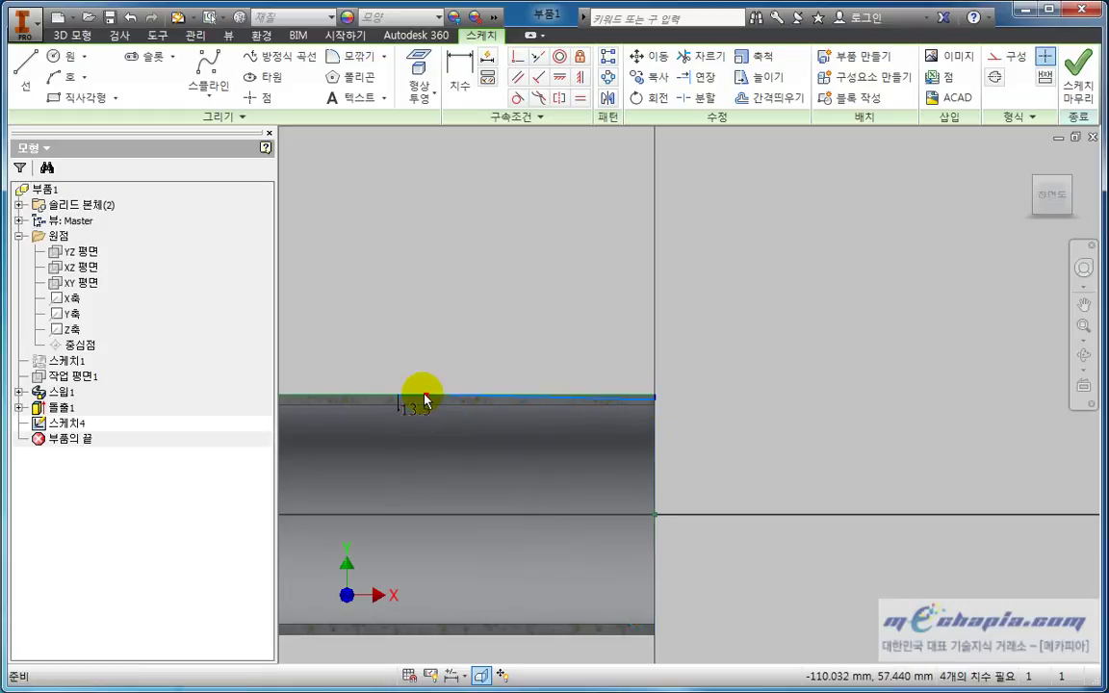
pyautogui.scroll(-3, 424, 393)
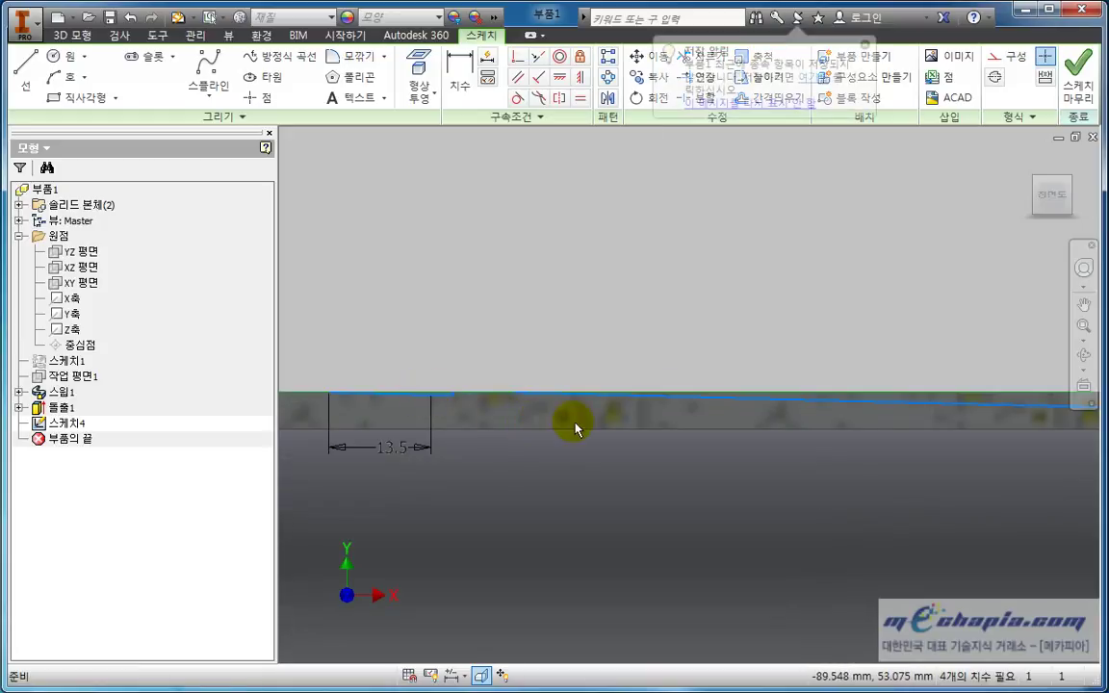
# Dimension the long top line to a length of 13.5.
pyautogui.press('d')
pyautogui.click(681, 400)
pyautogui.click(708, 457)
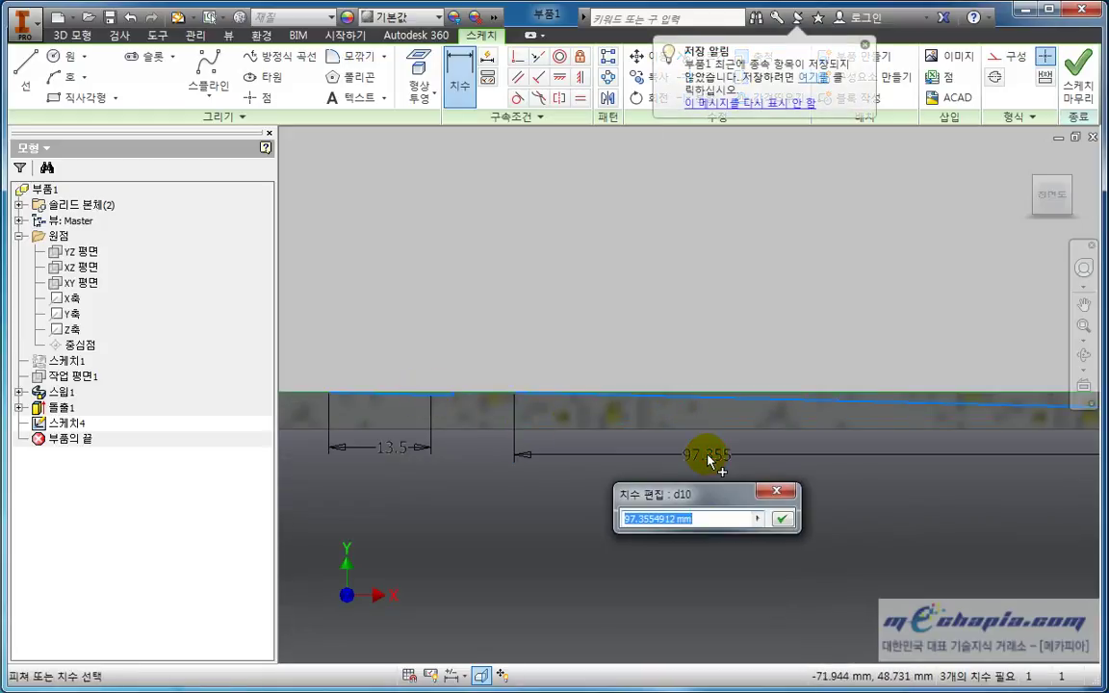
pyautogui.write('13.5')
pyautogui.press('Return')
pyautogui.scroll(2, 708, 460)
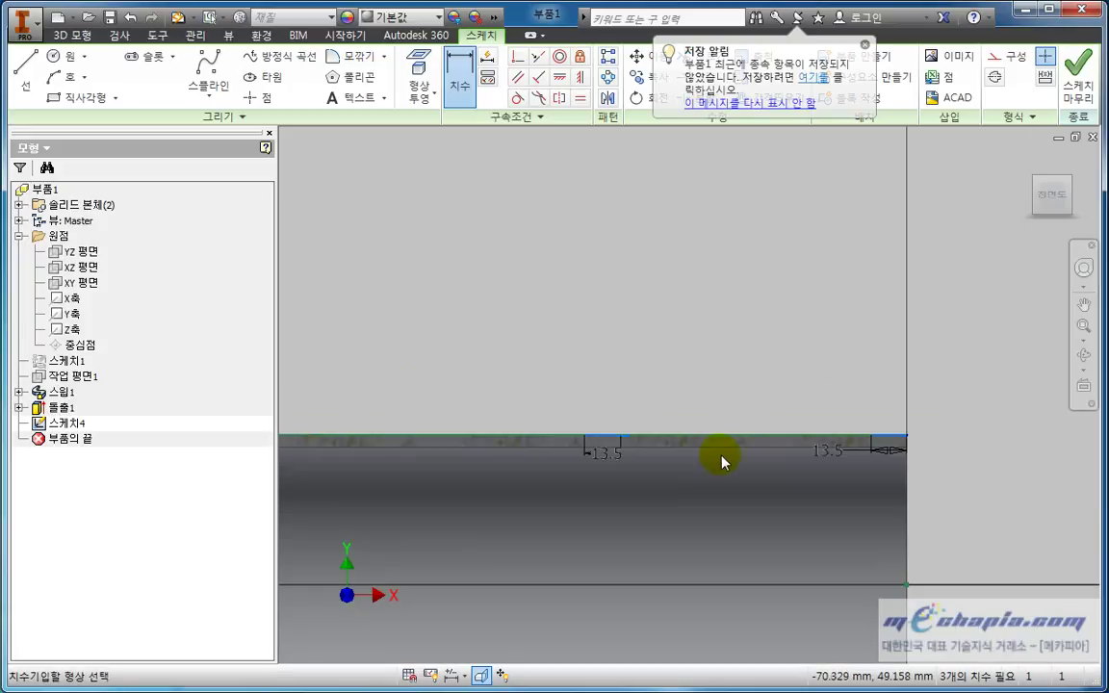
pyautogui.scroll(2, 713, 443)
pyautogui.scroll(-5, 712, 443)
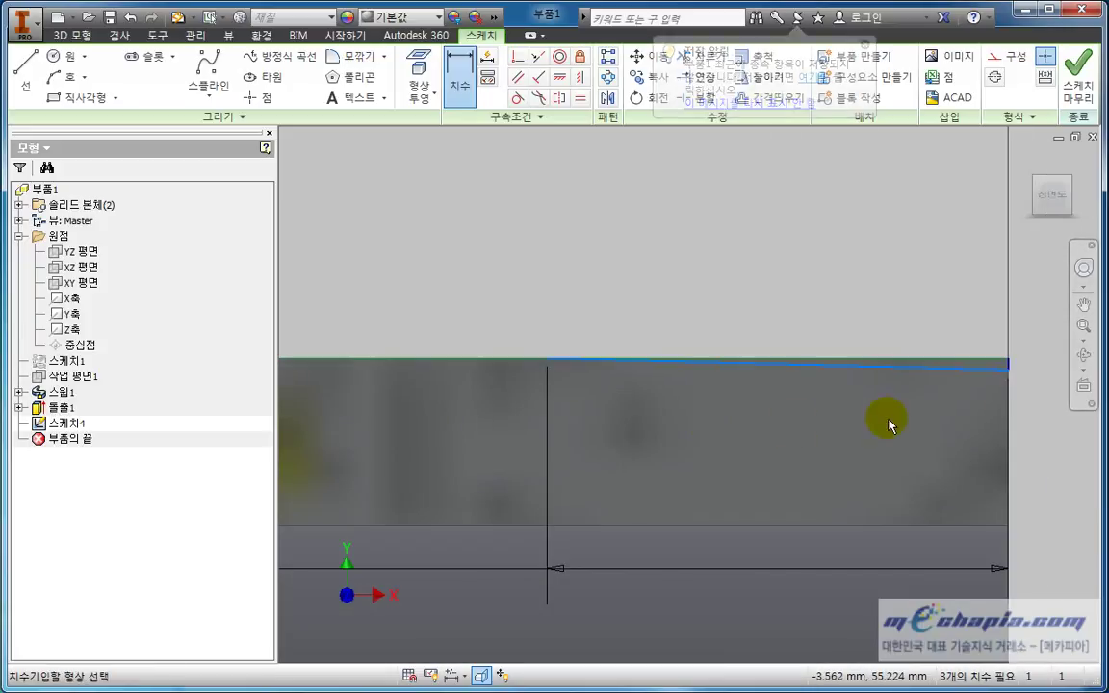
pyautogui.press('Escape')
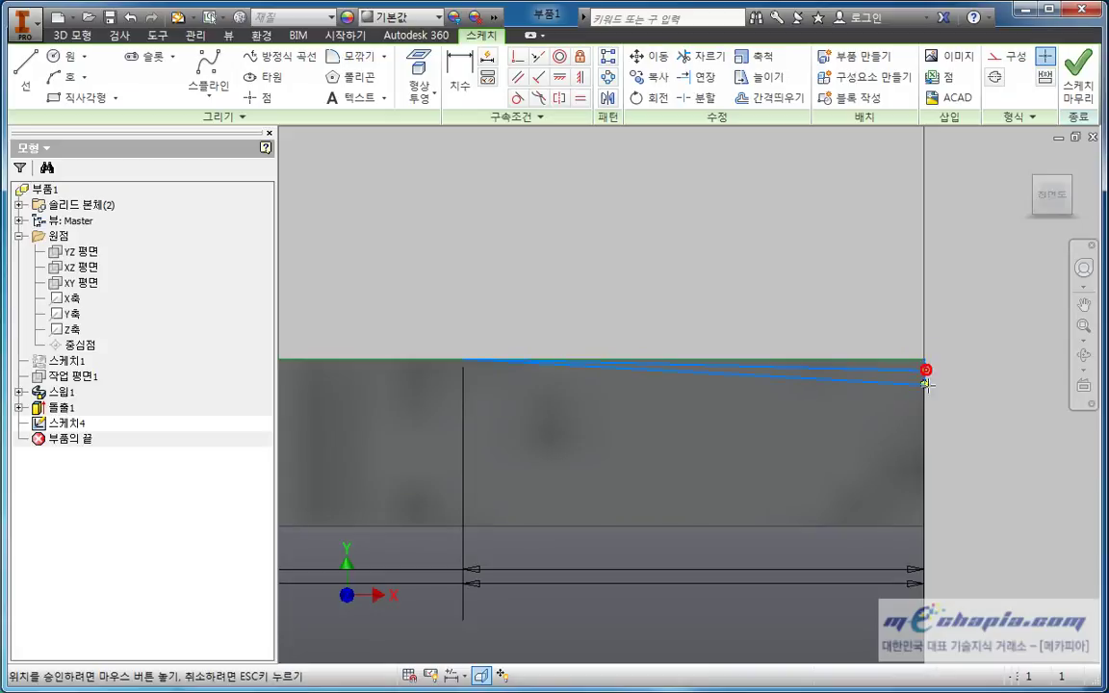
# Pull the line's right end down the pipe end and add a depth dimension of 5.
pyautogui.moveTo(925, 369); pyautogui.dragTo(925, 397)
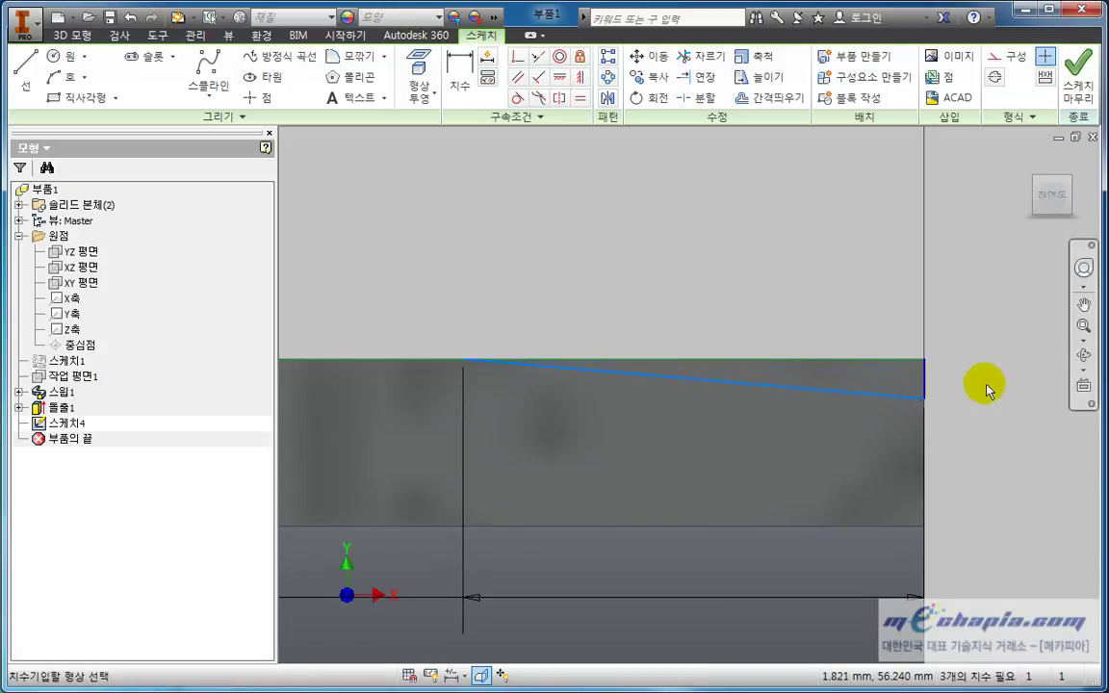
pyautogui.click(966, 377)
pyautogui.write('2.')
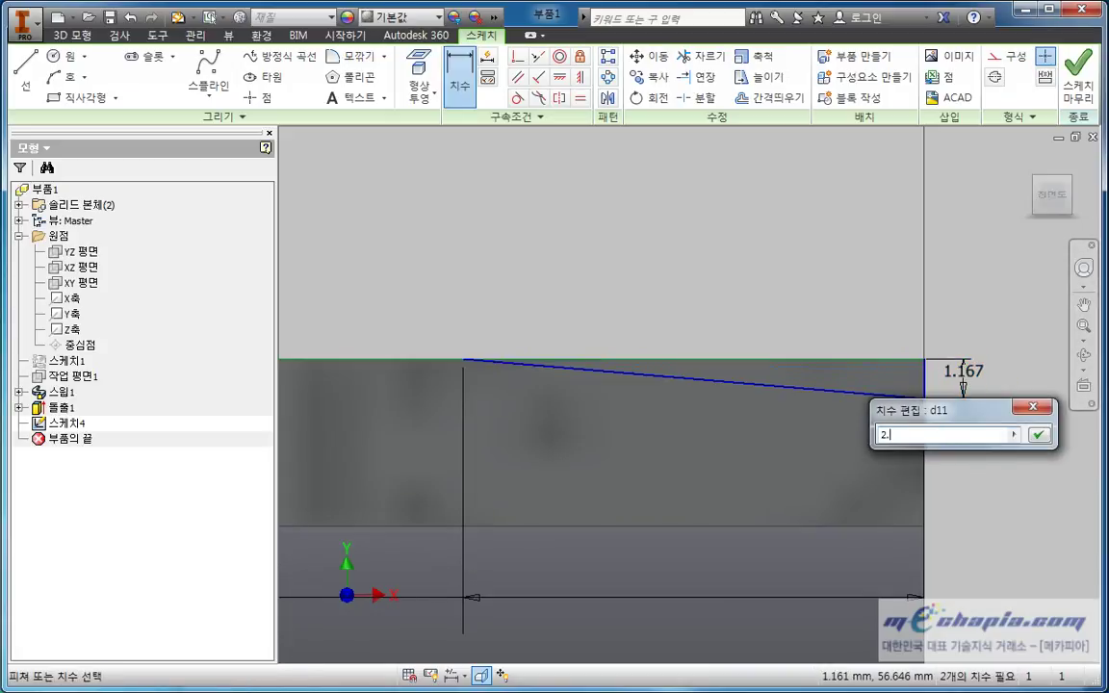
pyautogui.write('5')
pyautogui.press('Return')
pyautogui.scroll(2, 834, 408)
pyautogui.scroll(2, 715, 428)
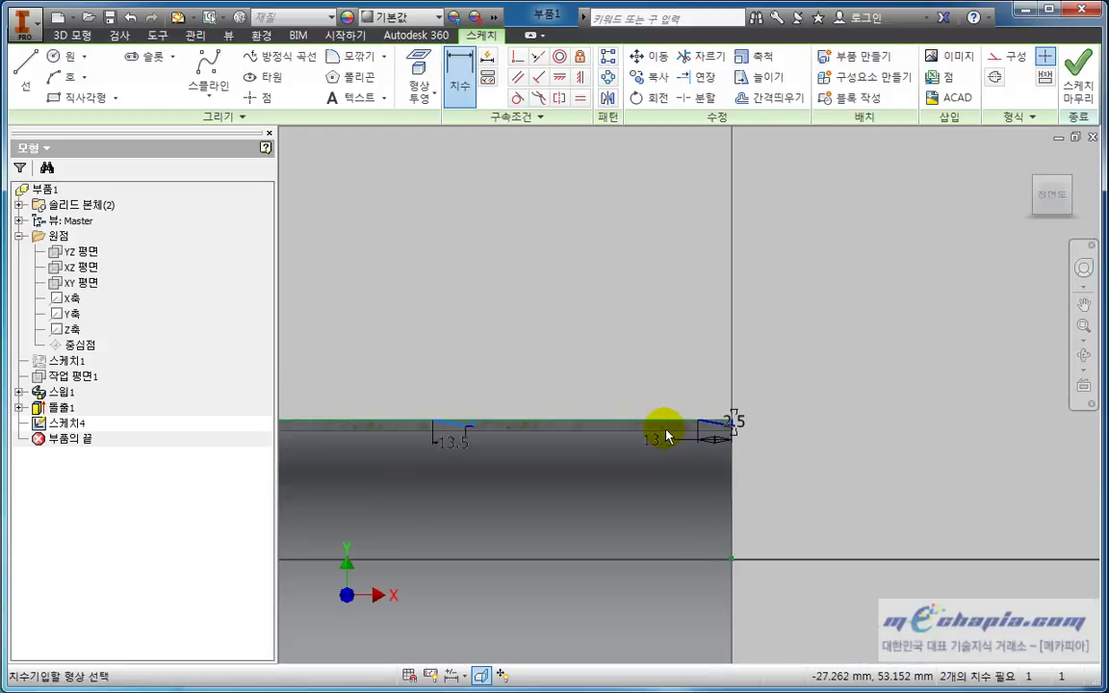
pyautogui.scroll(-2, 683, 429)
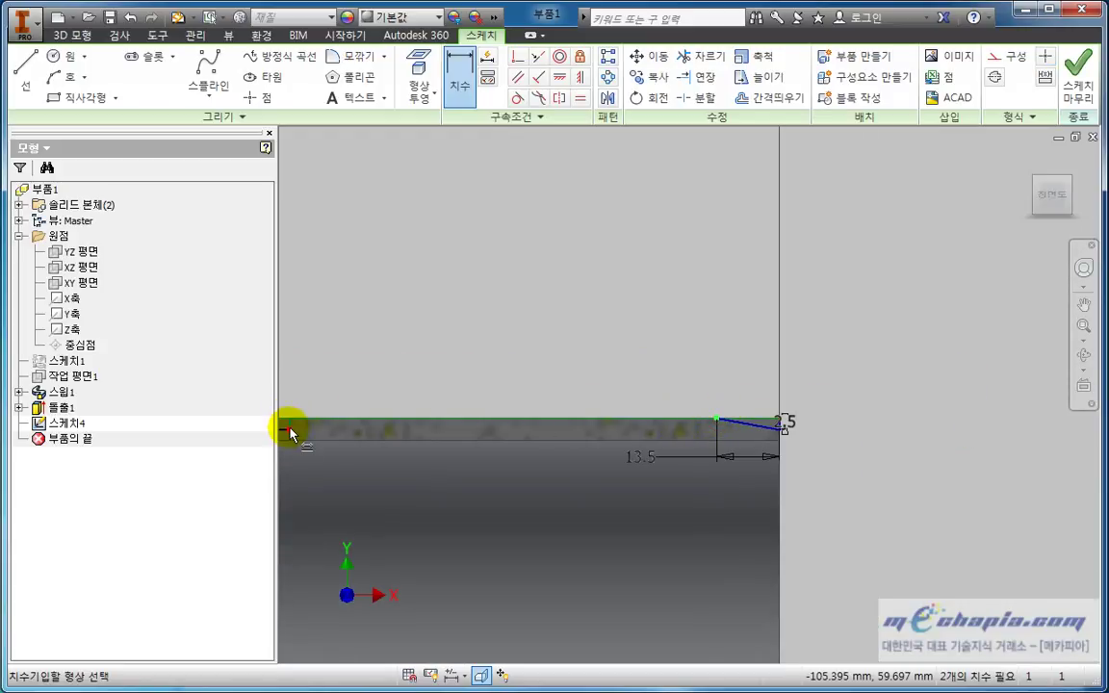
# Add the 5 step-width and 5 distance dimensions, then centre the profile in view.
pyautogui.click(385, 377)
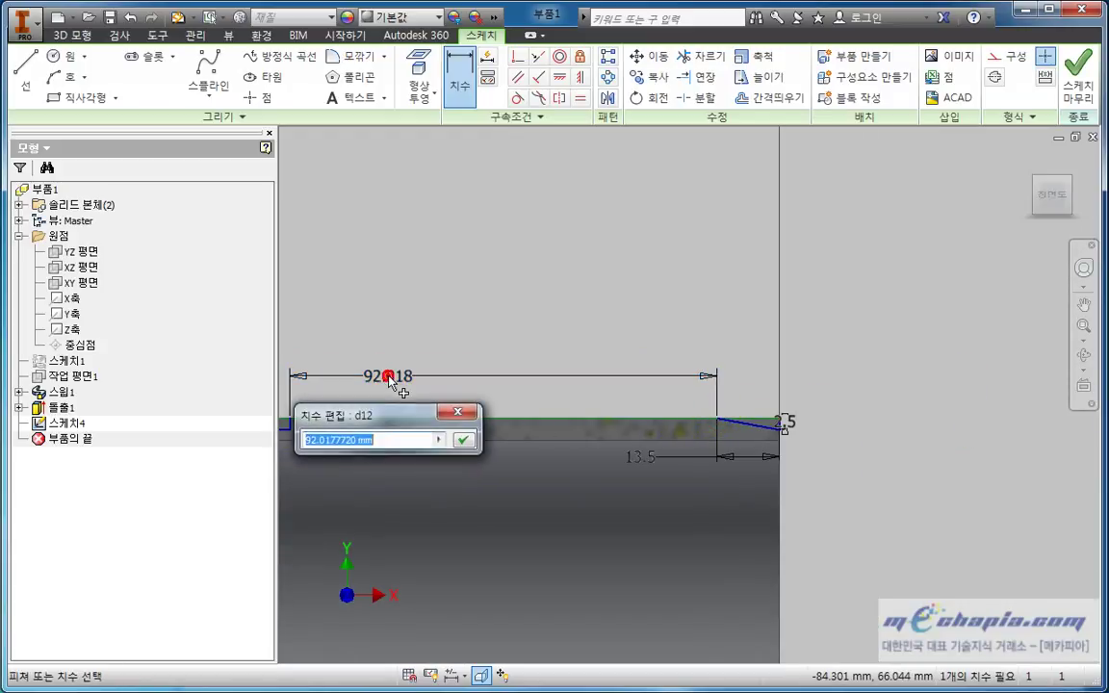
pyautogui.write('5')
pyautogui.press('Return')
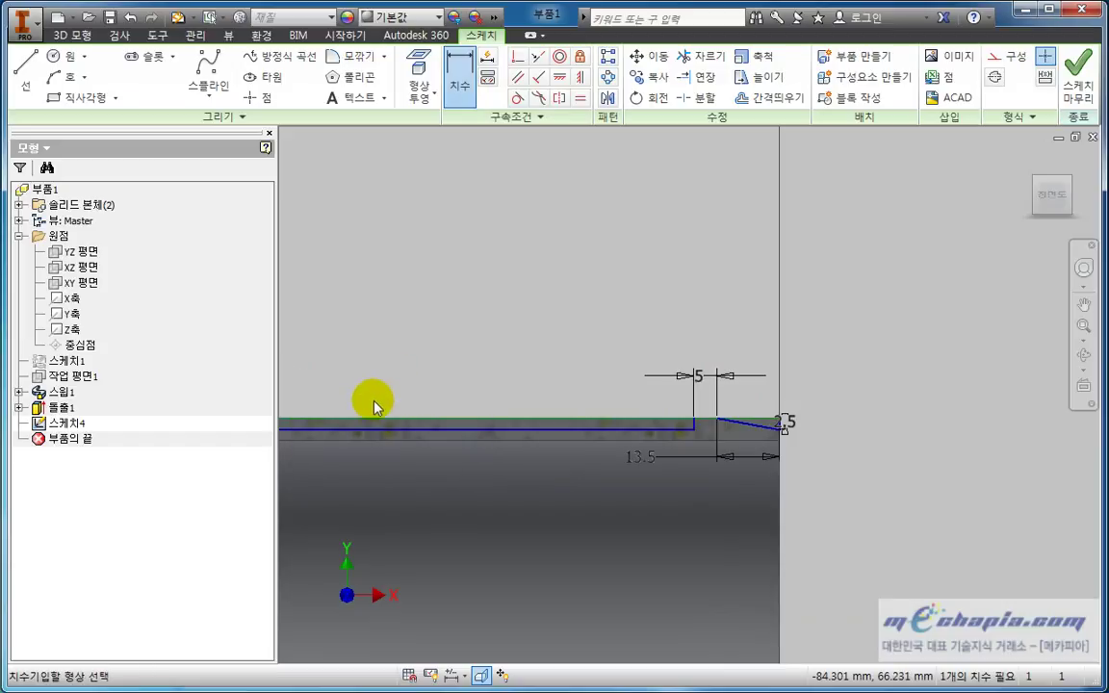
pyautogui.click(423, 440)
pyautogui.click(453, 366)
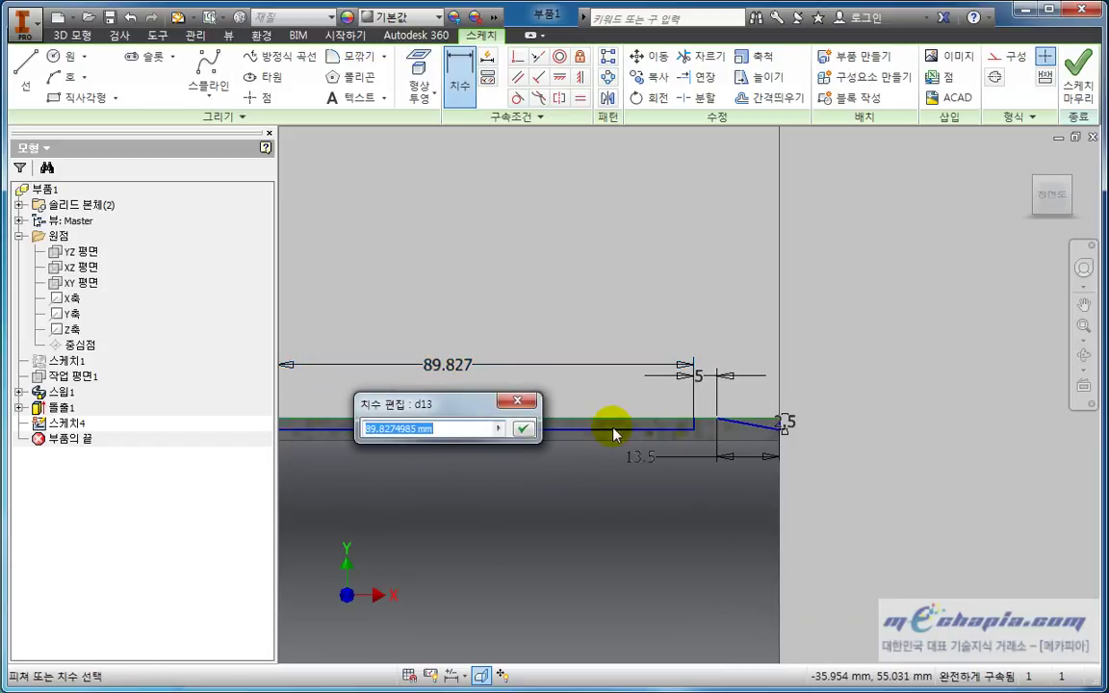
pyautogui.write('5')
pyautogui.press('Return')
pyautogui.press('Escape')
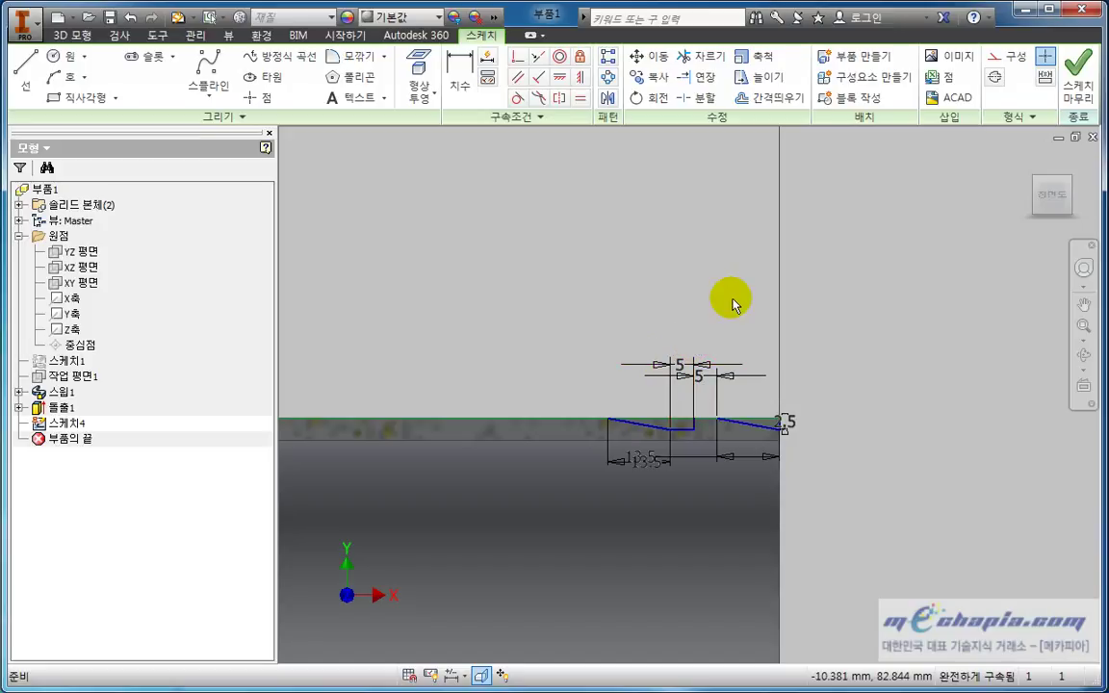
pyautogui.moveTo(831, 380); pyautogui.dragTo(810, 348, button='middle')
pyautogui.scroll(3, 804, 357)
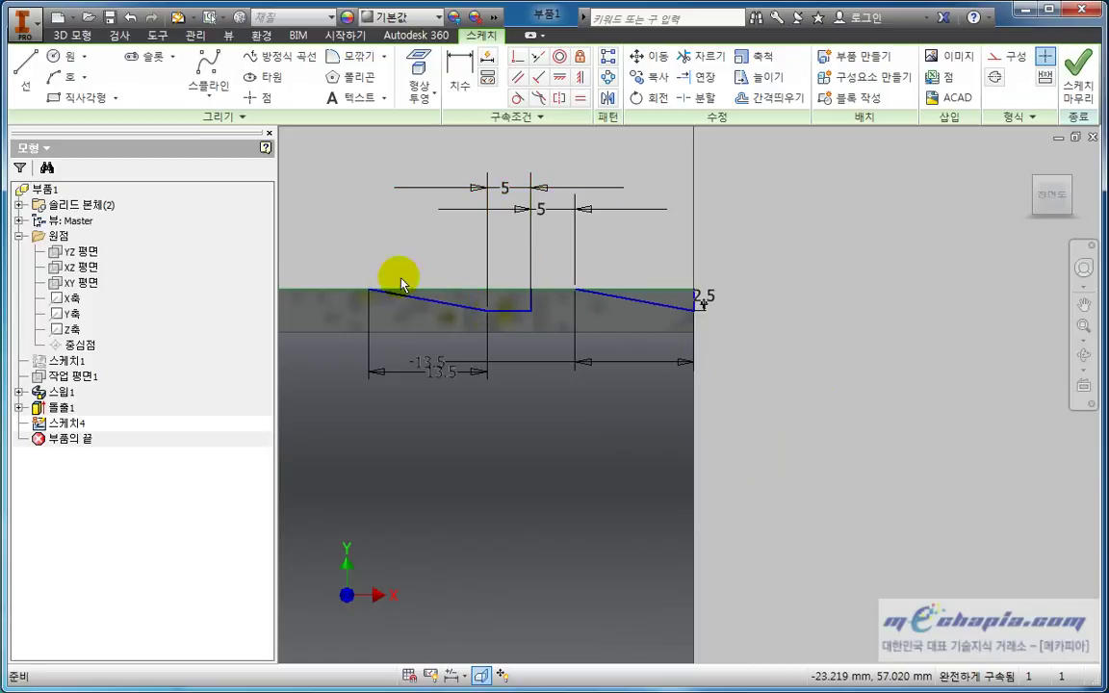
pyautogui.moveTo(669, 403); pyautogui.dragTo(729, 383, button='middle')
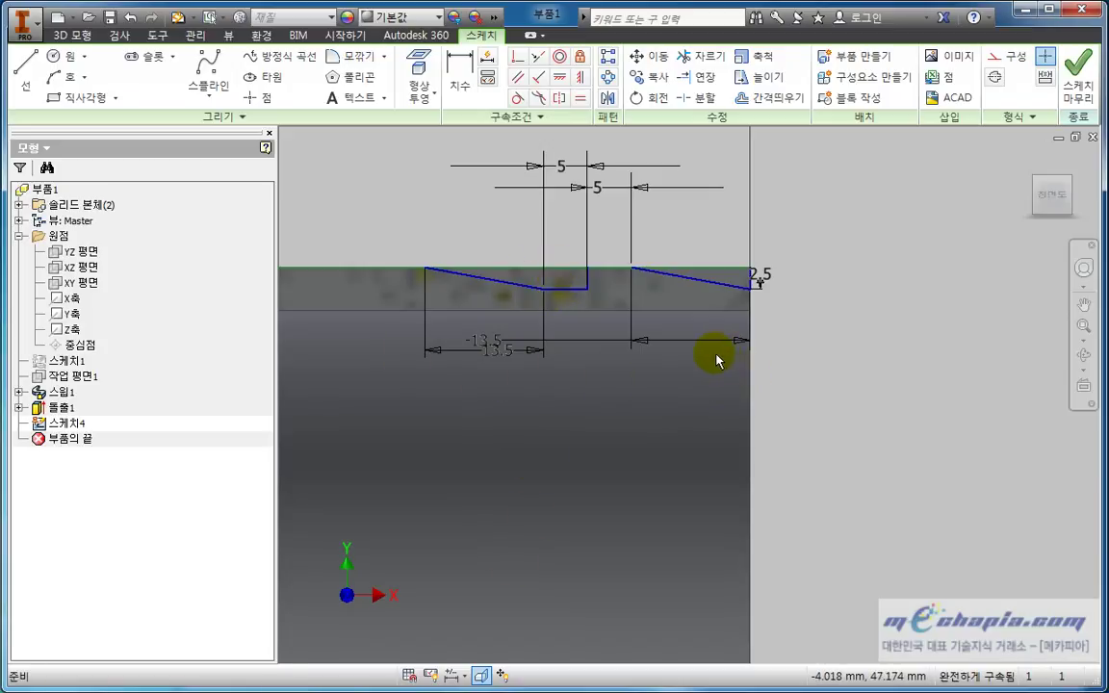
# Revolve the Sketch4 groove profile about the X axis as a cut into the pipe body.
pyautogui.click(64, 35)
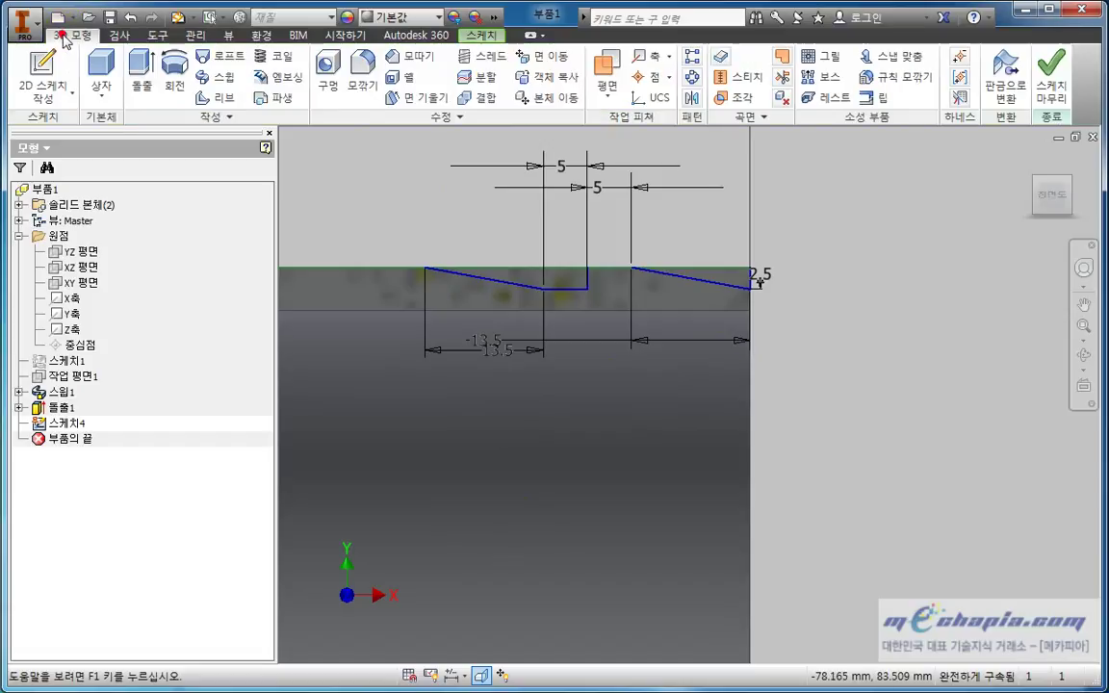
pyautogui.click(181, 85)
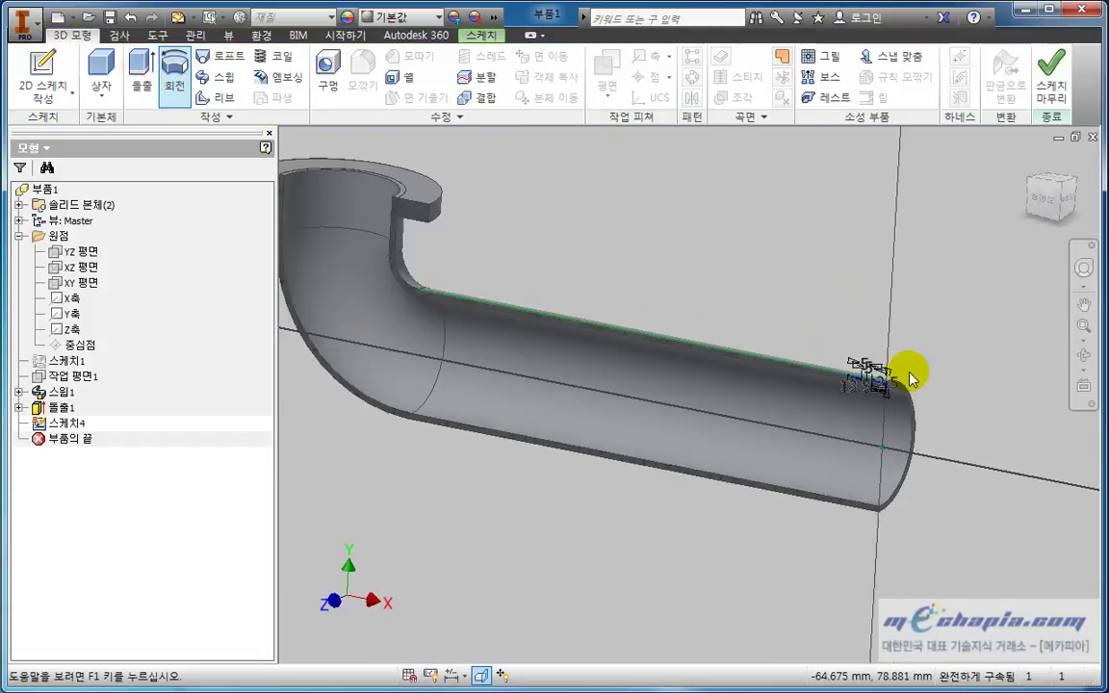
pyautogui.scroll(3, 869, 424)
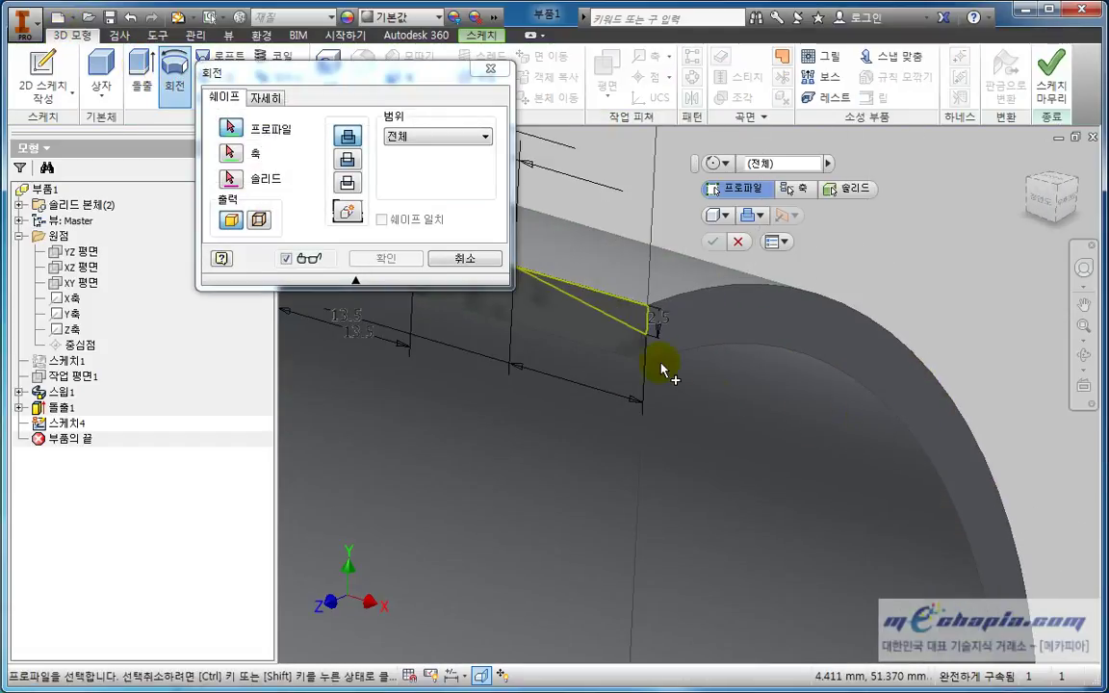
pyautogui.click(633, 327)
pyautogui.scroll(-3, 366, 230)
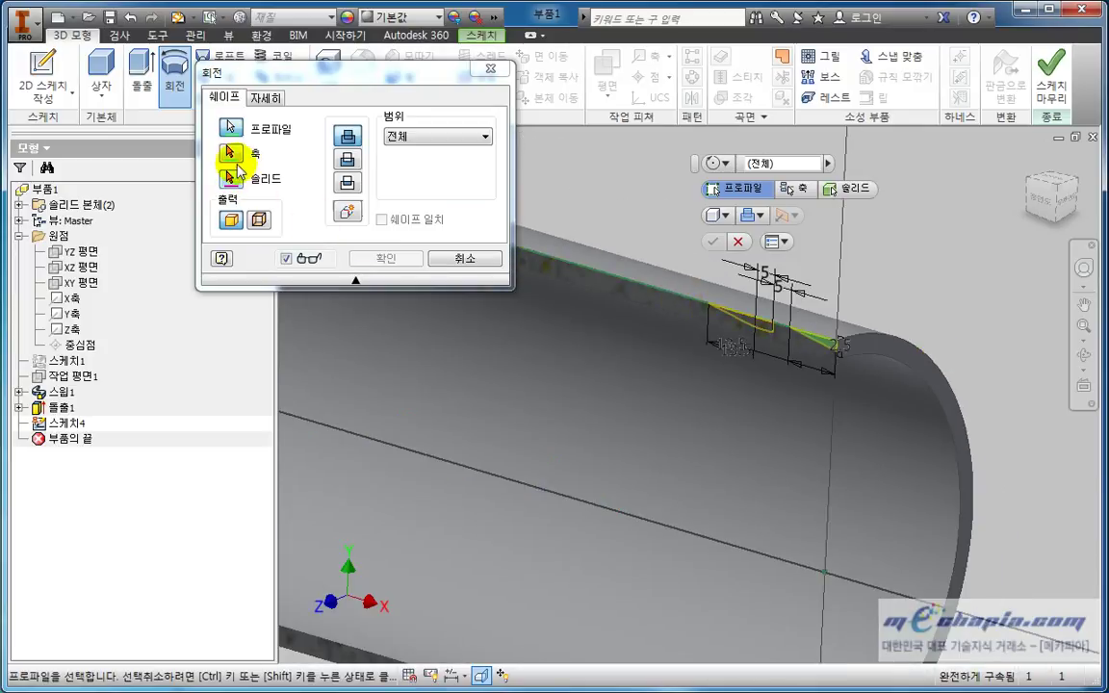
pyautogui.click(73, 298)
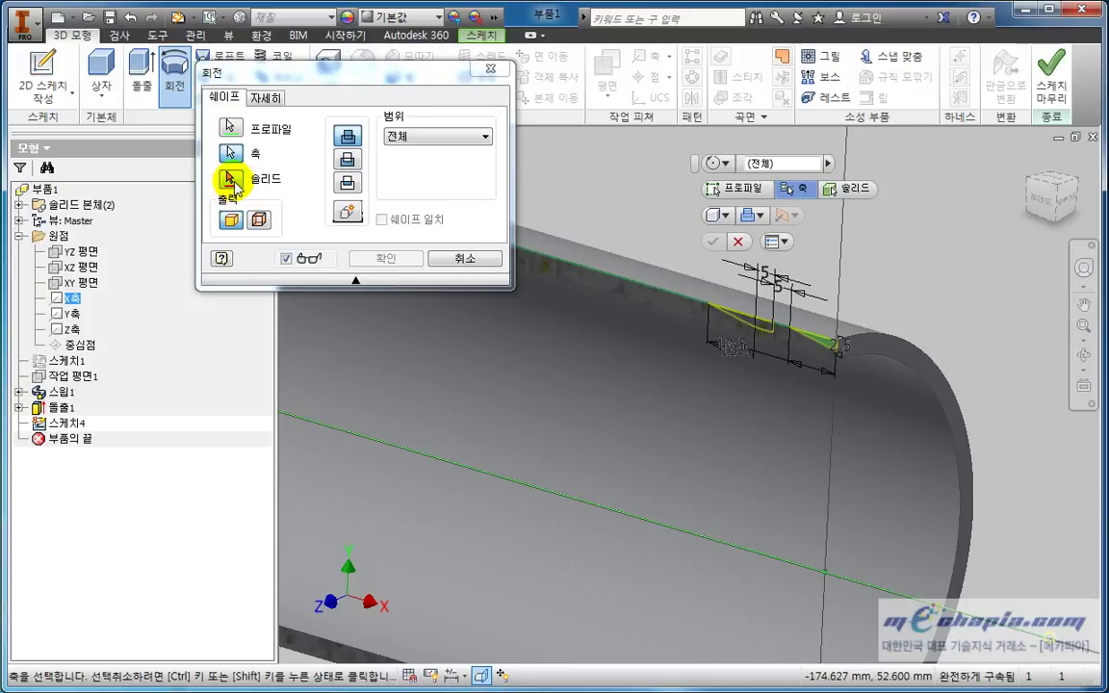
pyautogui.click(231, 180)
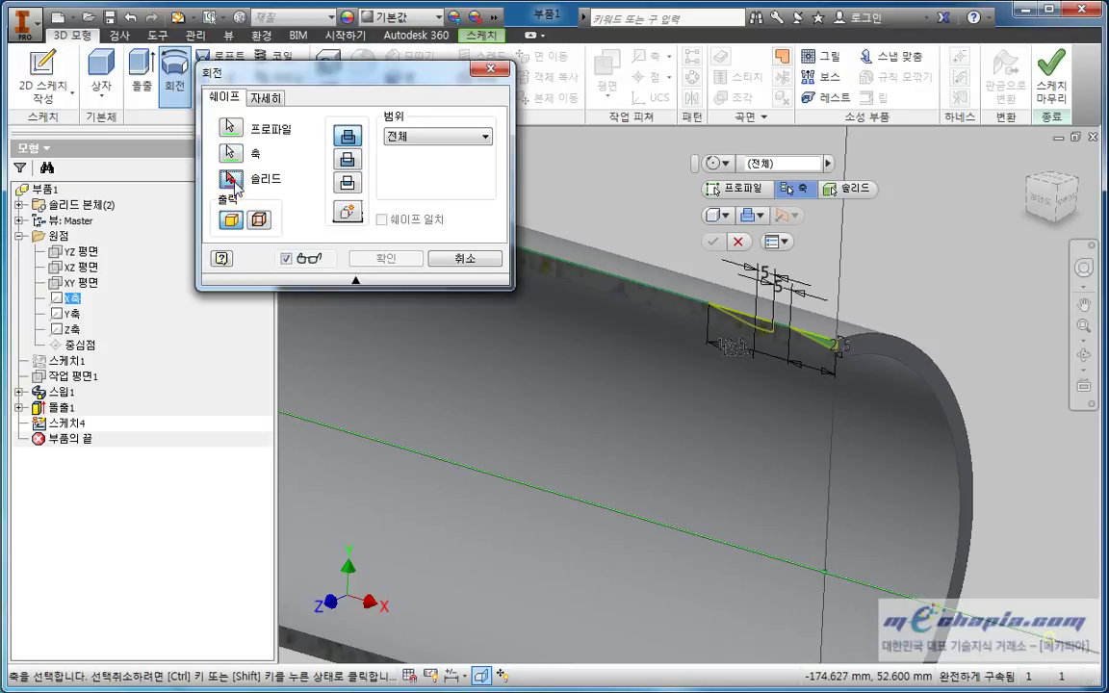
pyautogui.click(673, 291)
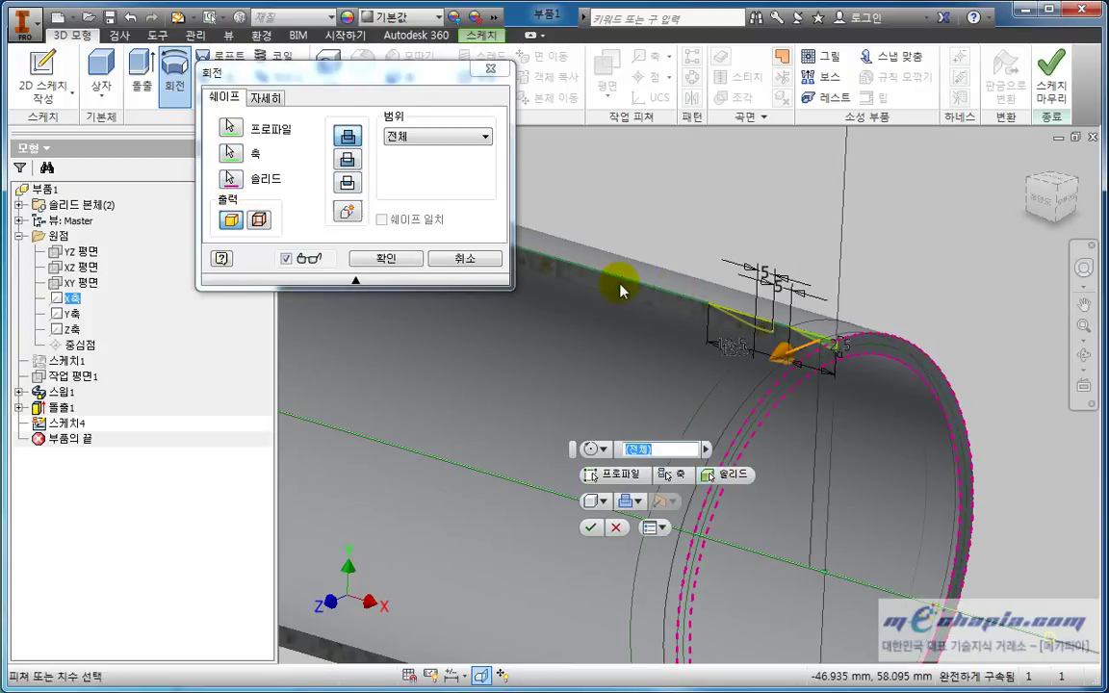
pyautogui.click(348, 159)
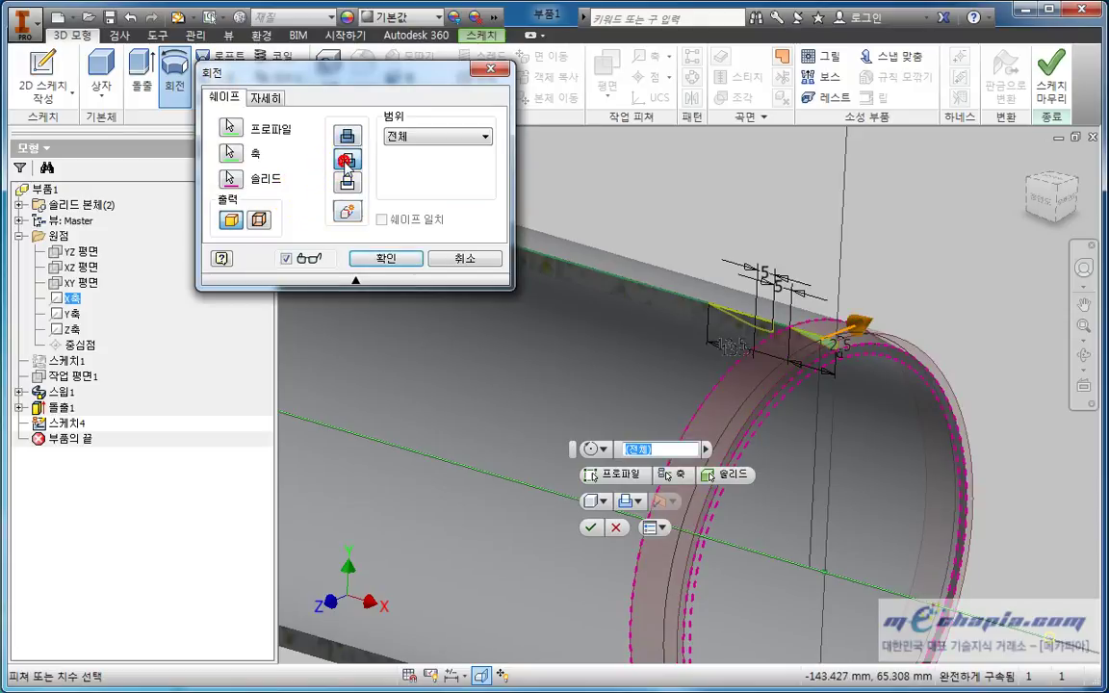
# Create the first revolved groove cut and hide its profile sketch.
pyautogui.click(385, 260)
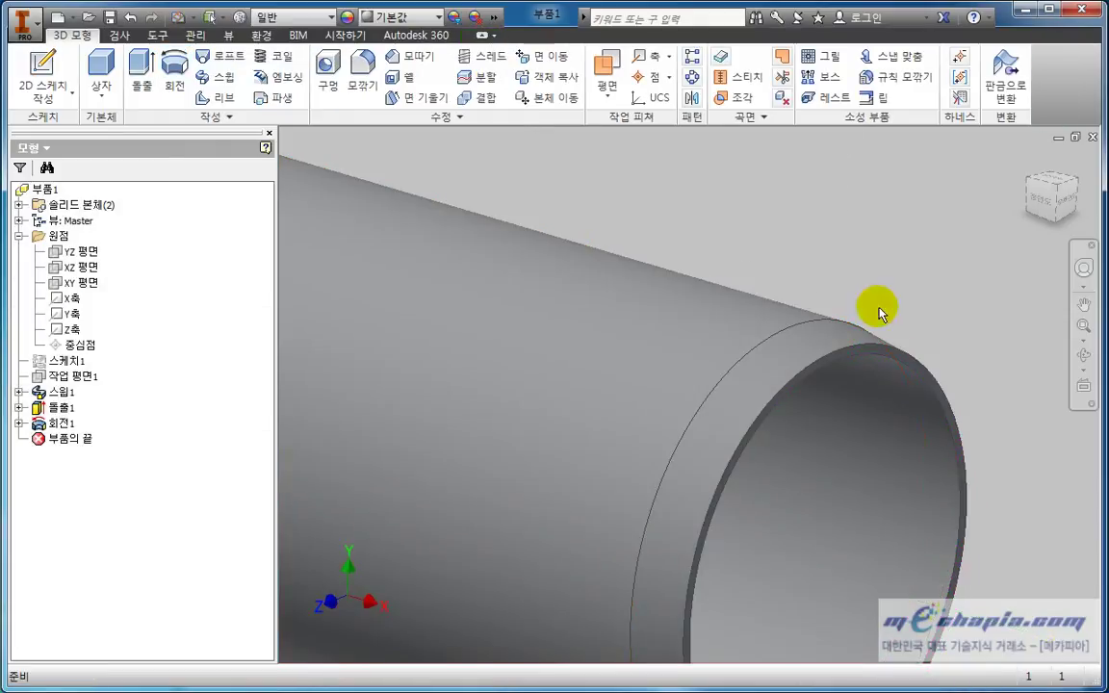
pyautogui.scroll(2, 915, 243)
pyautogui.moveTo(854, 268); pyautogui.dragTo(877, 393, button='middle')
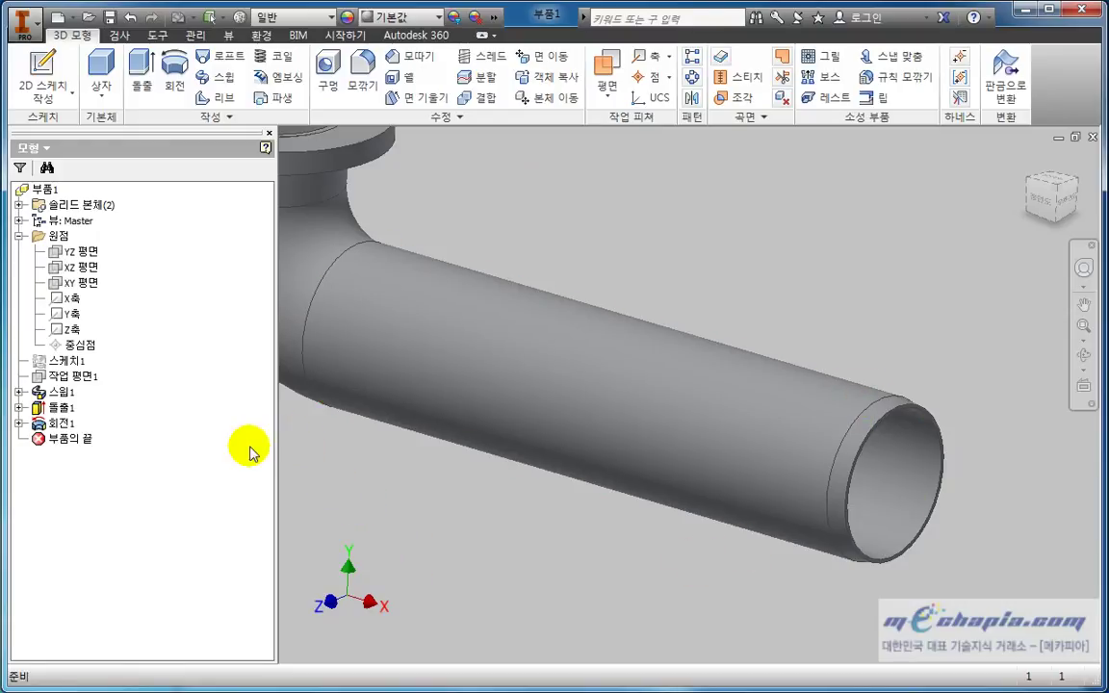
pyautogui.click(19, 424)
pyautogui.click(82, 439)
pyautogui.rightClick(85, 440)
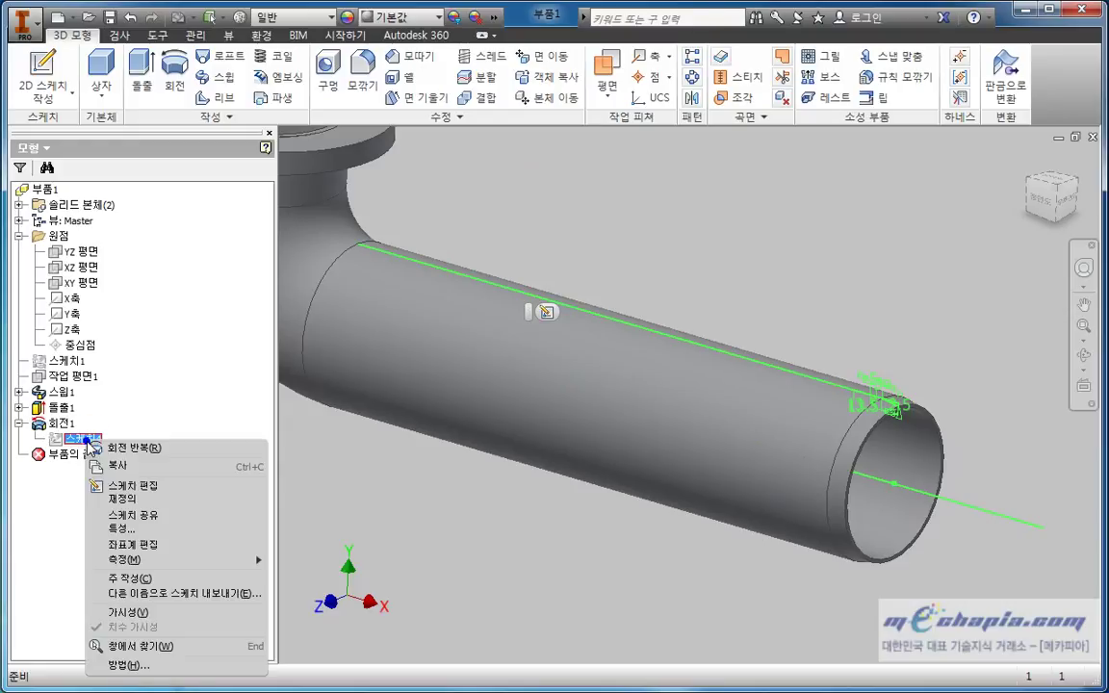
pyautogui.click(154, 612)
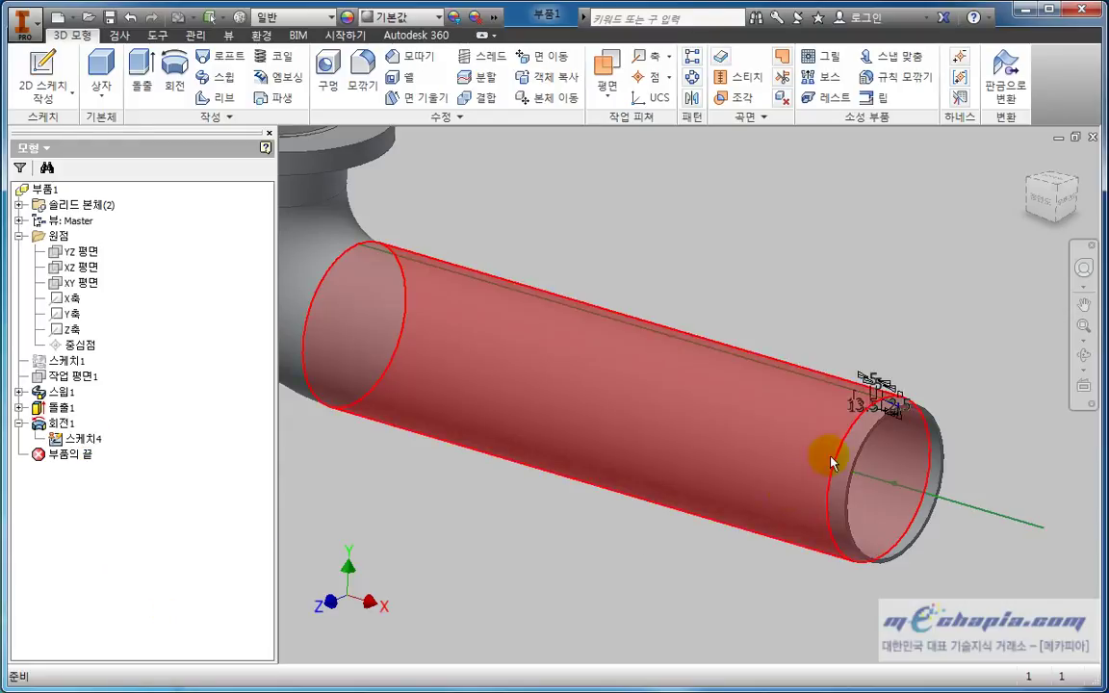
# Revolve the other profile about the X axis to cut a second groove into the pipe.
pyautogui.scroll(-2, 832, 463)
pyautogui.scroll(-2, 862, 433)
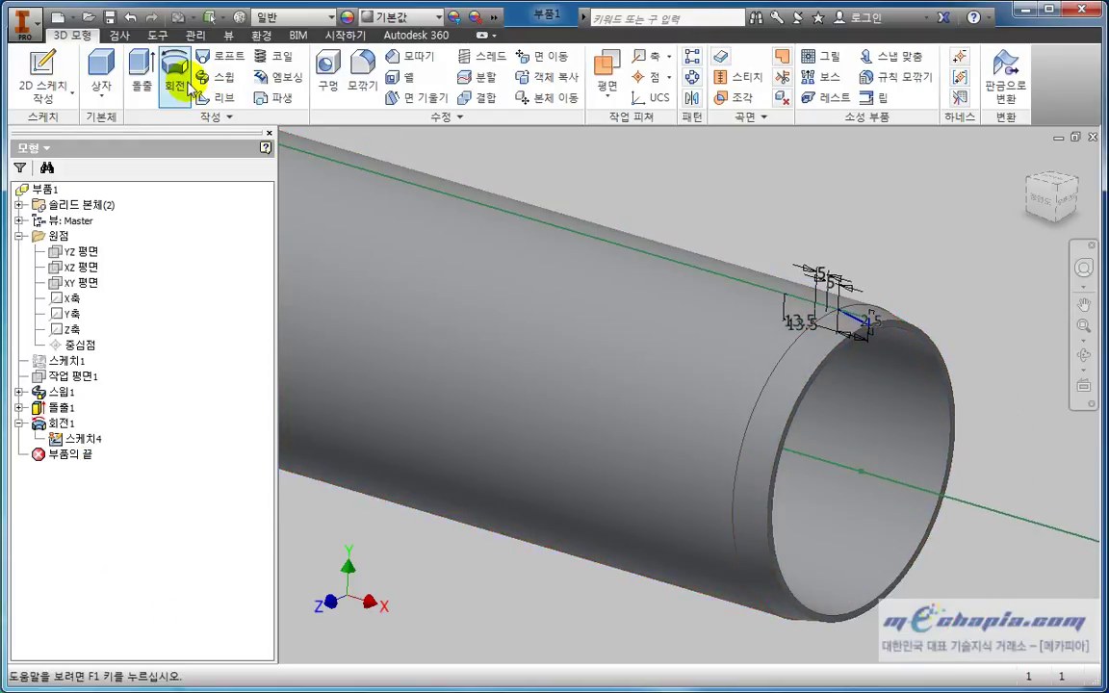
pyautogui.click(183, 75)
pyautogui.scroll(-3, 678, 302)
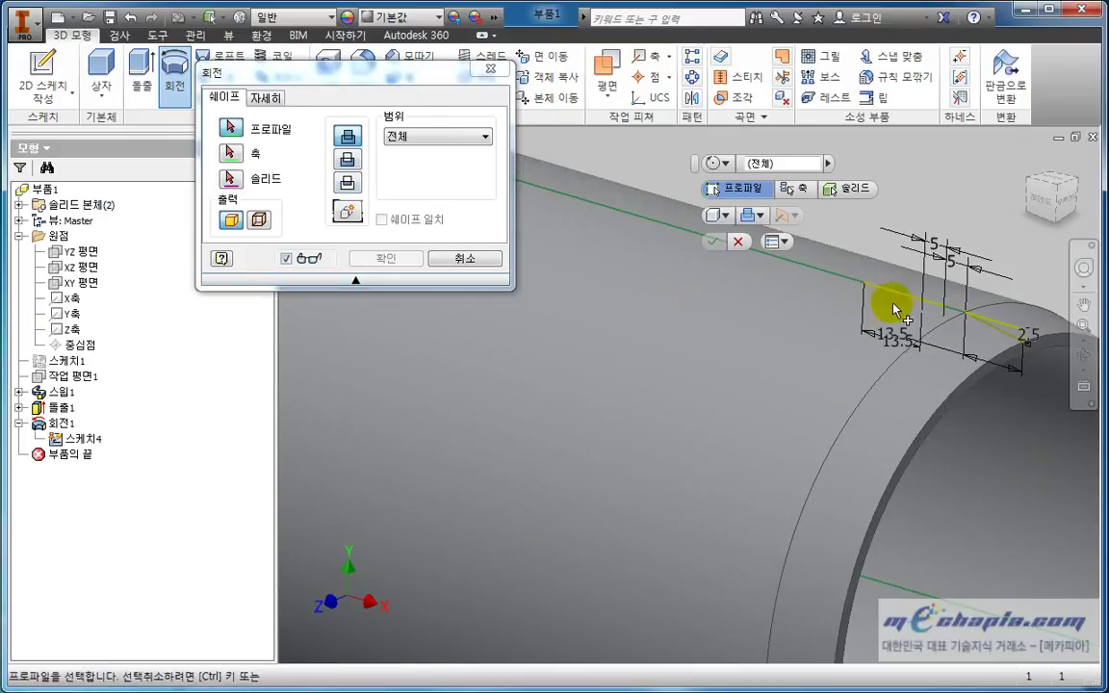
pyautogui.scroll(3, 717, 347)
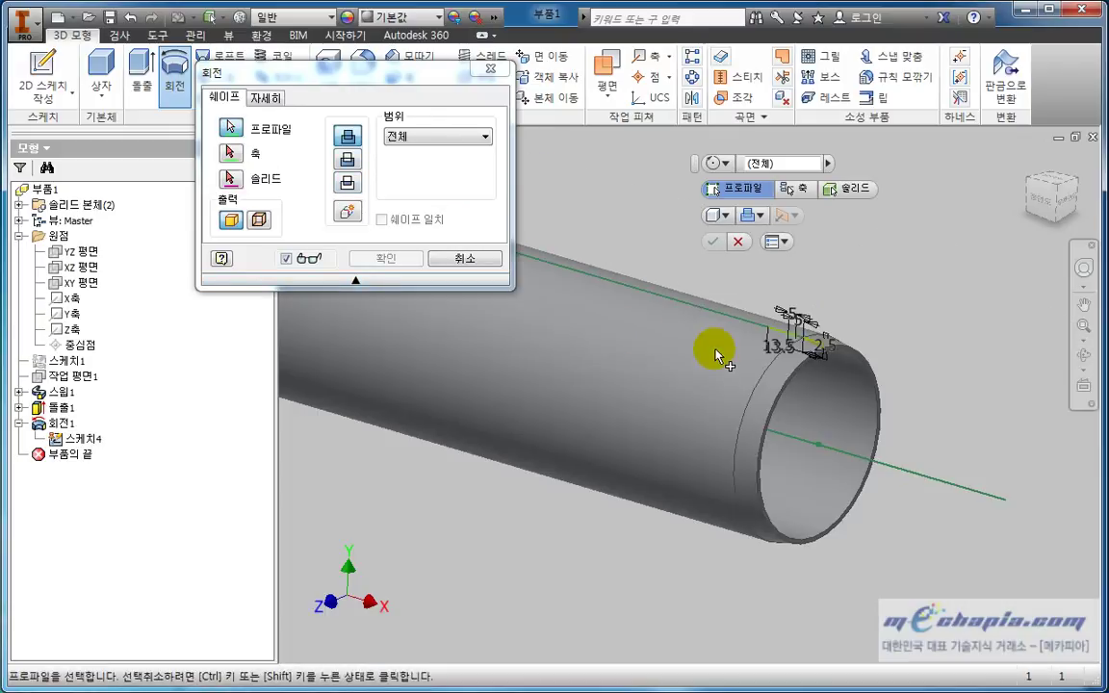
pyautogui.click(231, 154)
pyautogui.click(72, 297)
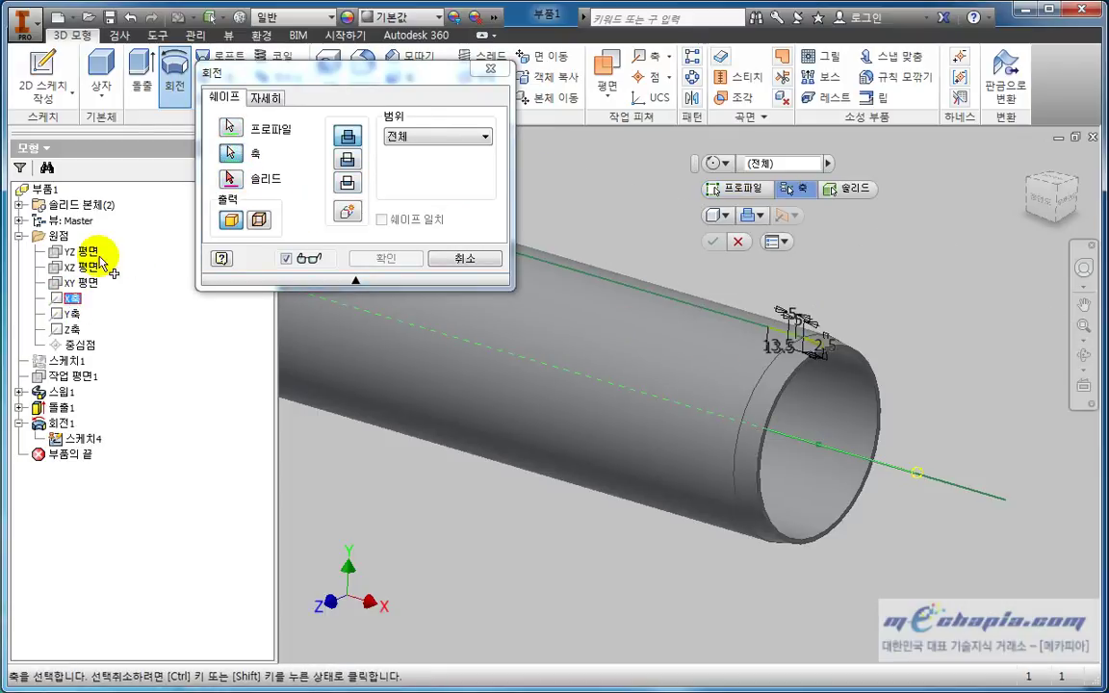
pyautogui.click(229, 179)
pyautogui.click(821, 384)
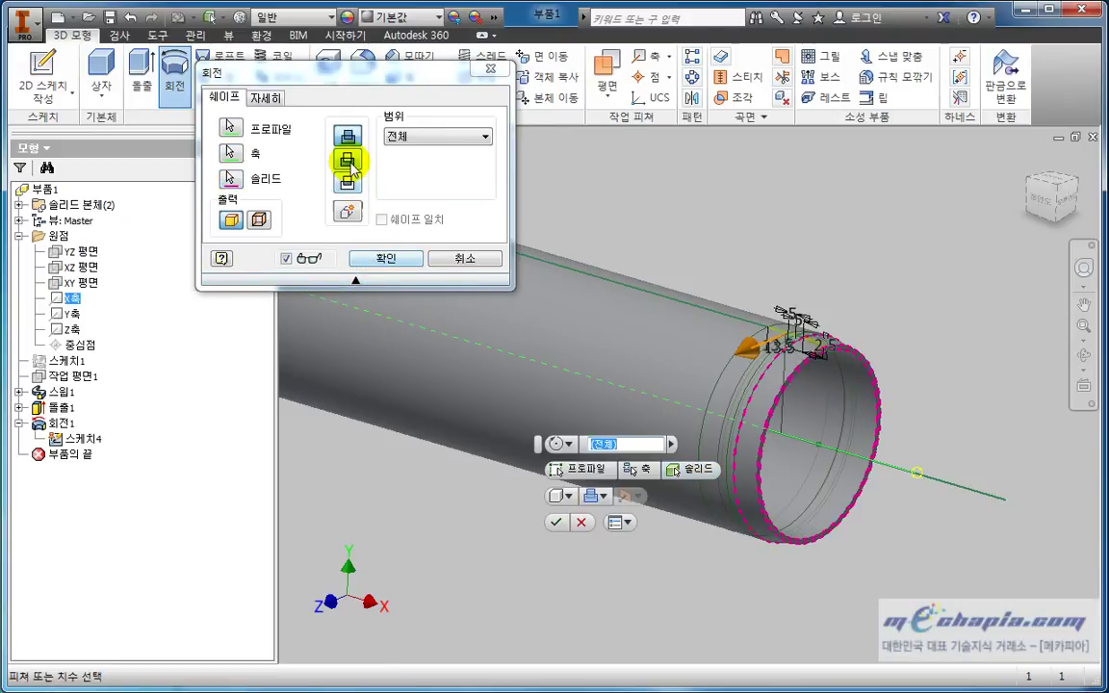
pyautogui.click(369, 257)
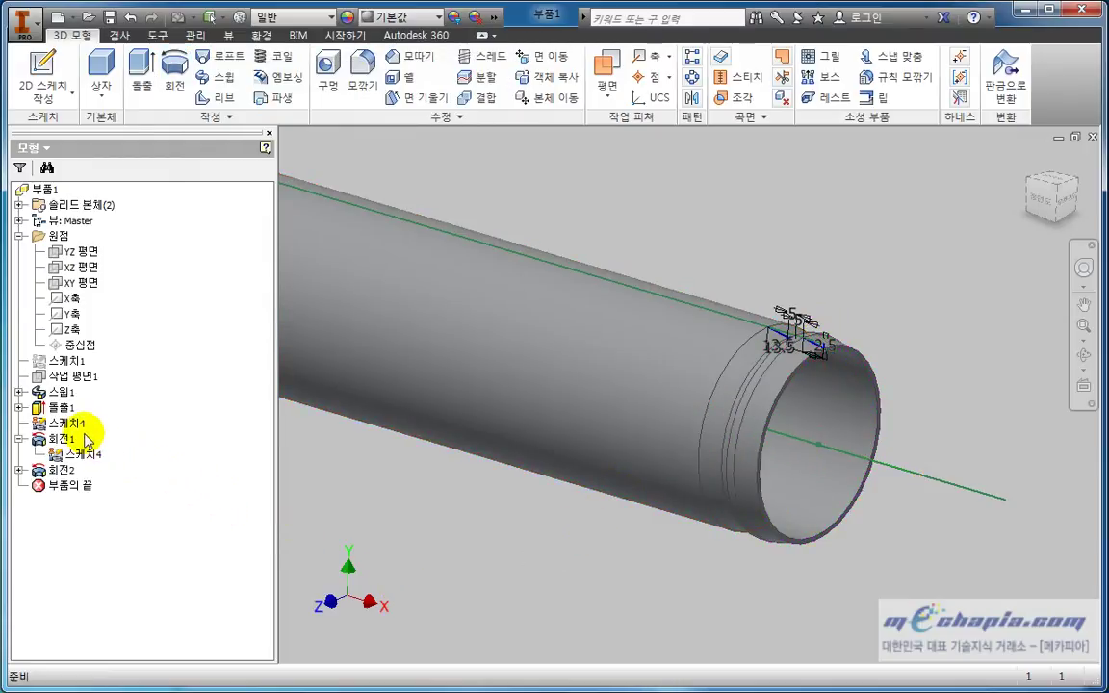
# Hide the shared Sketch4 and recentre the view on the pipe end.
pyautogui.click(77, 425)
pyautogui.rightClick(77, 424)
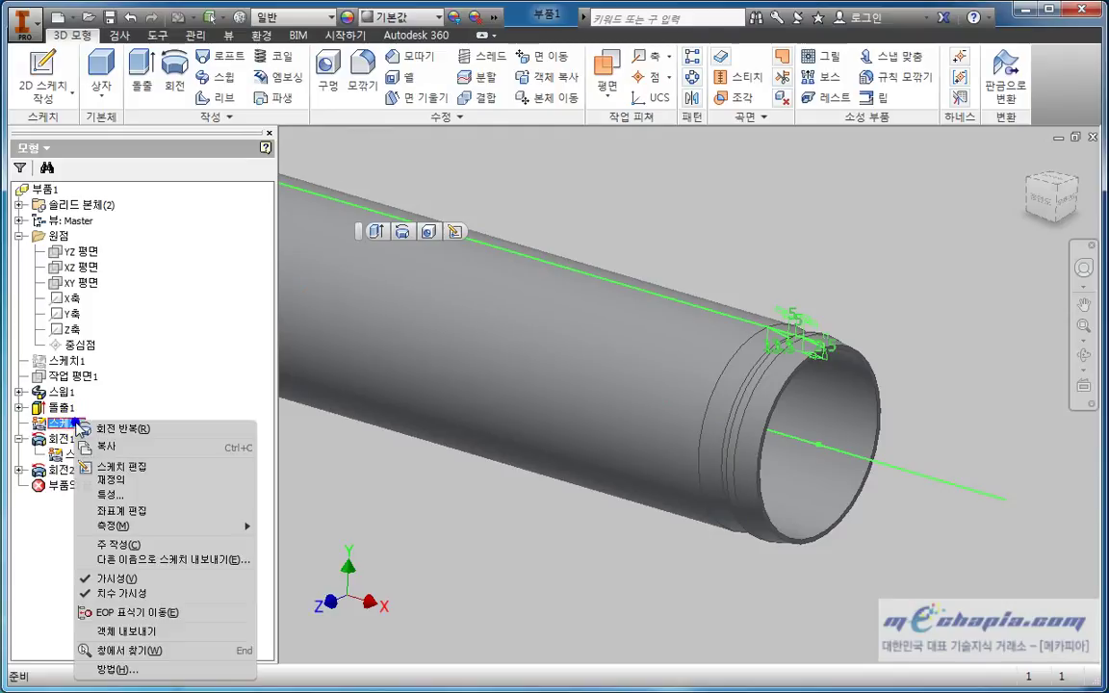
pyautogui.click(135, 580)
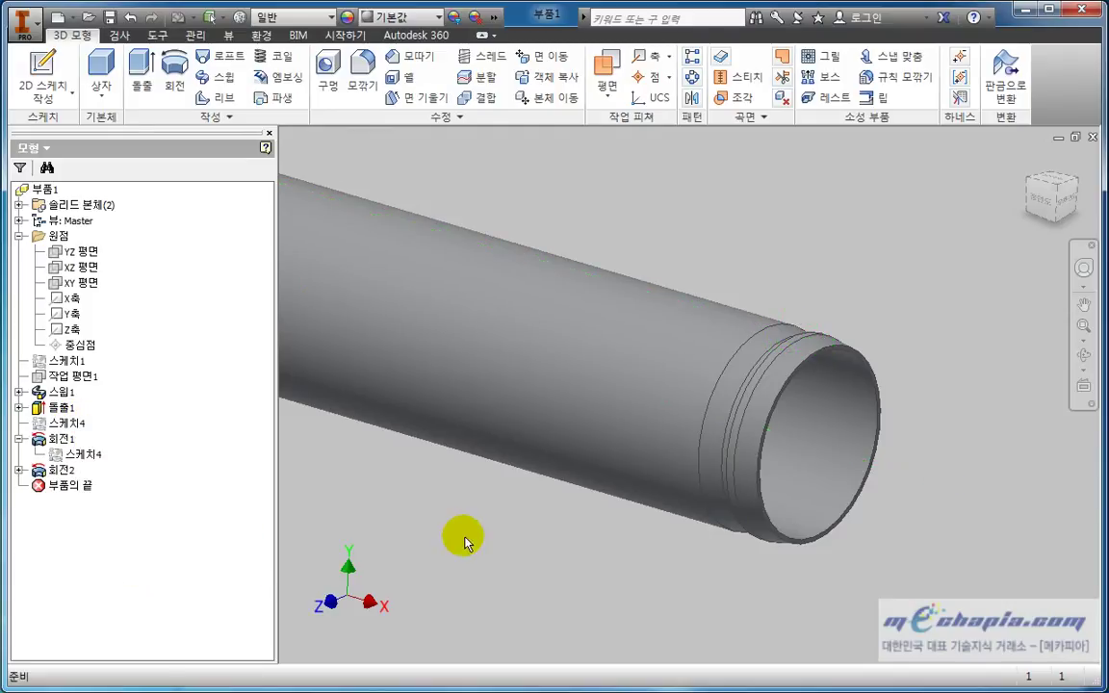
pyautogui.moveTo(463, 537); pyautogui.dragTo(505, 512, button='middle')
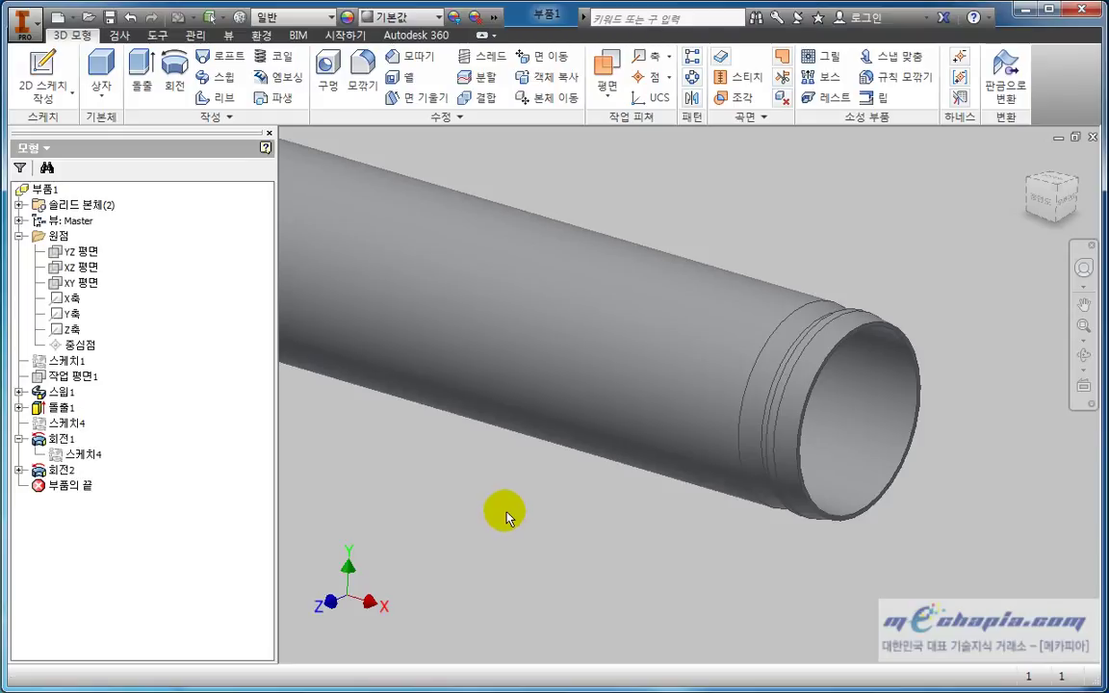
pyautogui.click(786, 312)
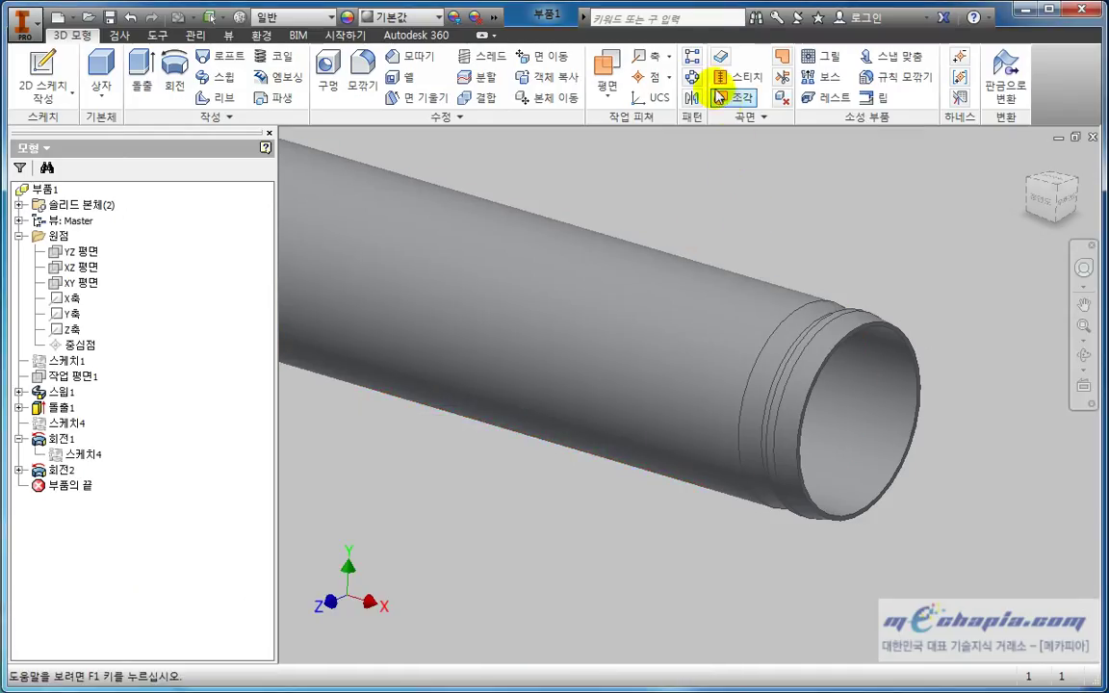
# Pattern the groove along the flipped X axis: 2 instances, 23.5 mm apart.
pyautogui.click(693, 56)
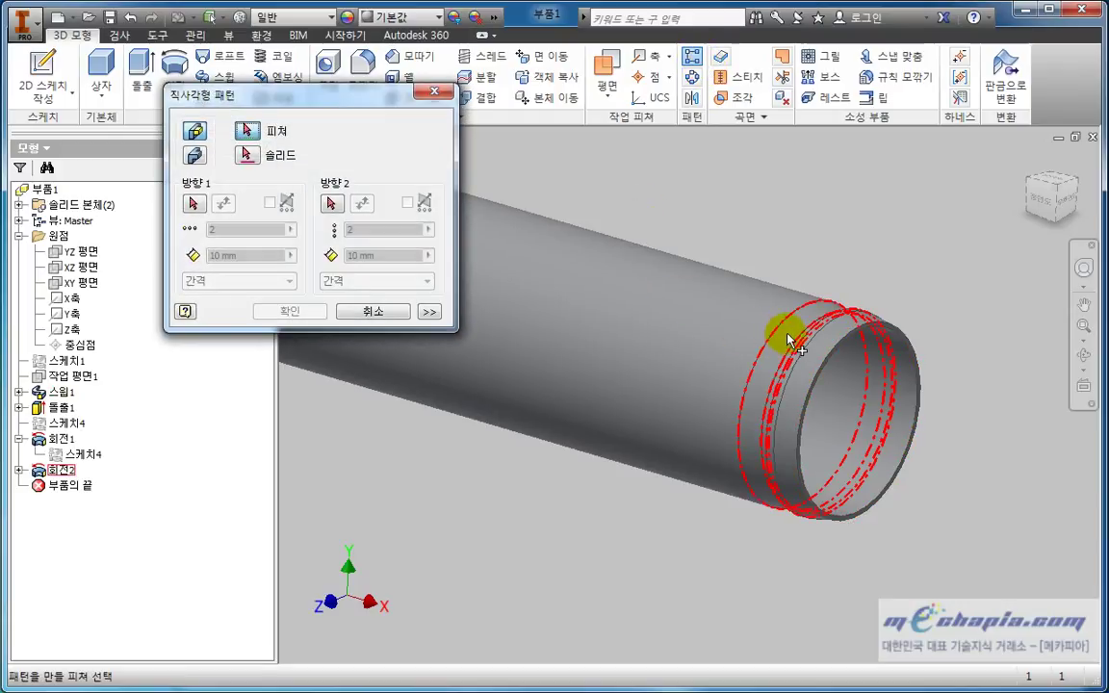
pyautogui.click(790, 342)
pyautogui.click(193, 203)
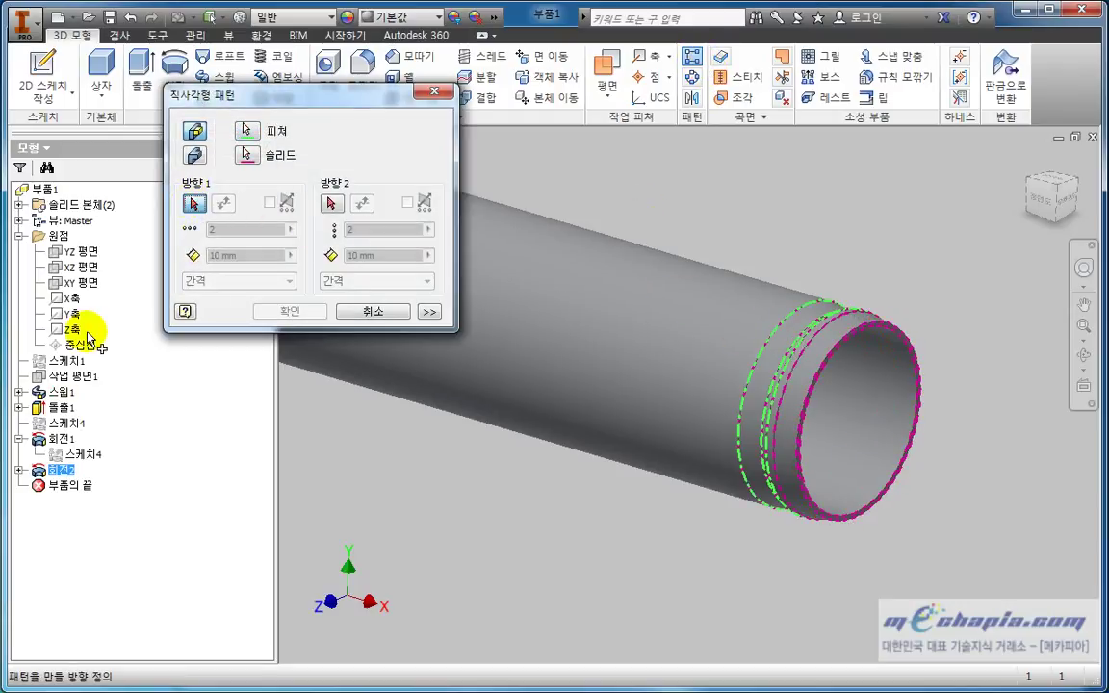
pyautogui.click(71, 298)
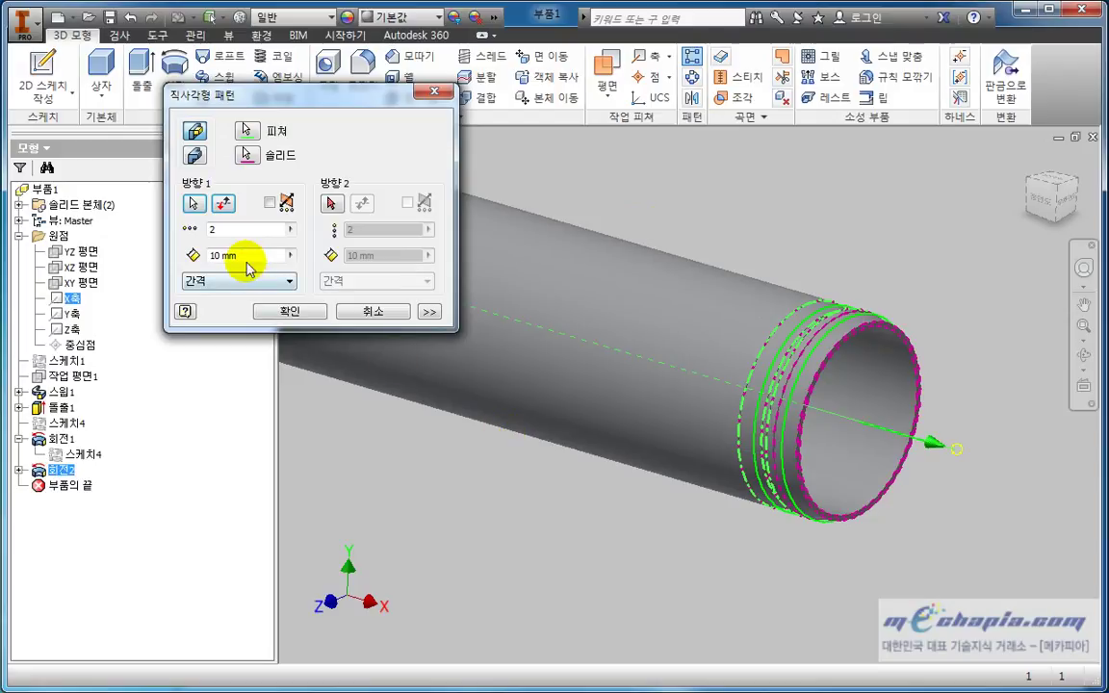
pyautogui.write('23')
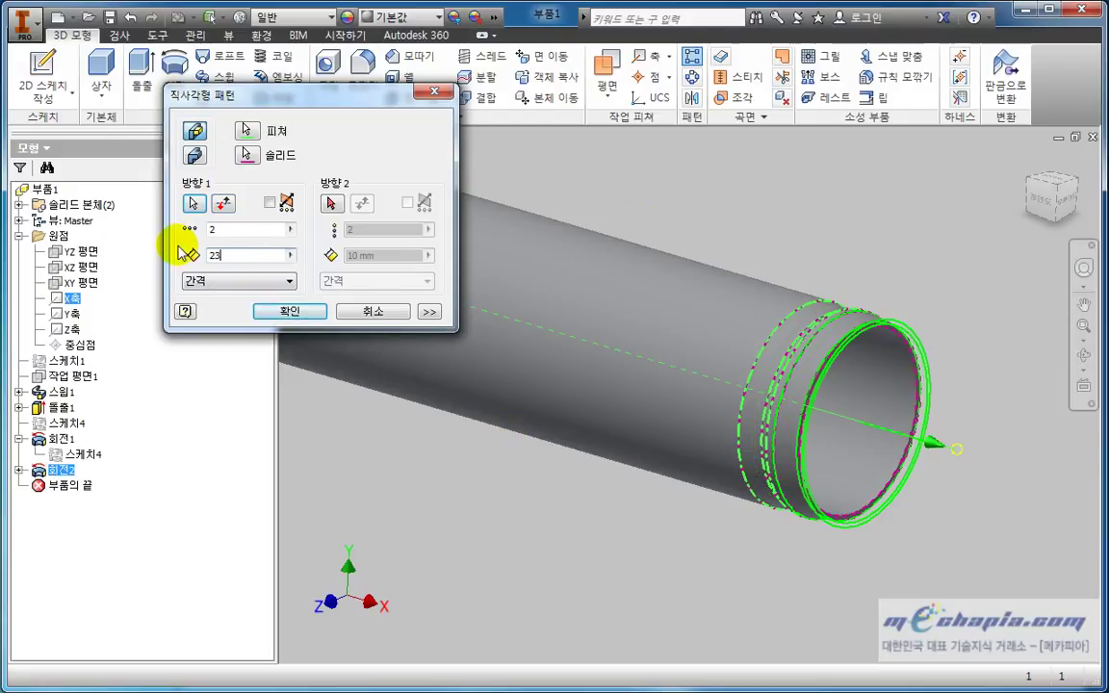
pyautogui.write('.5')
pyautogui.click(674, 390)
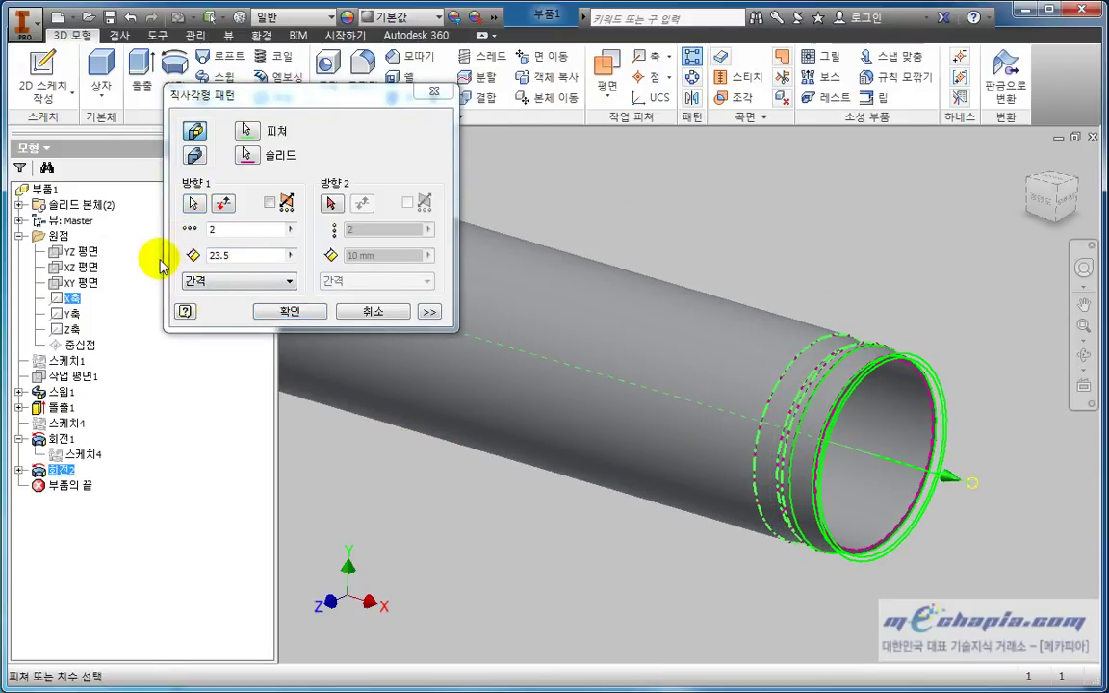
pyautogui.click(223, 203)
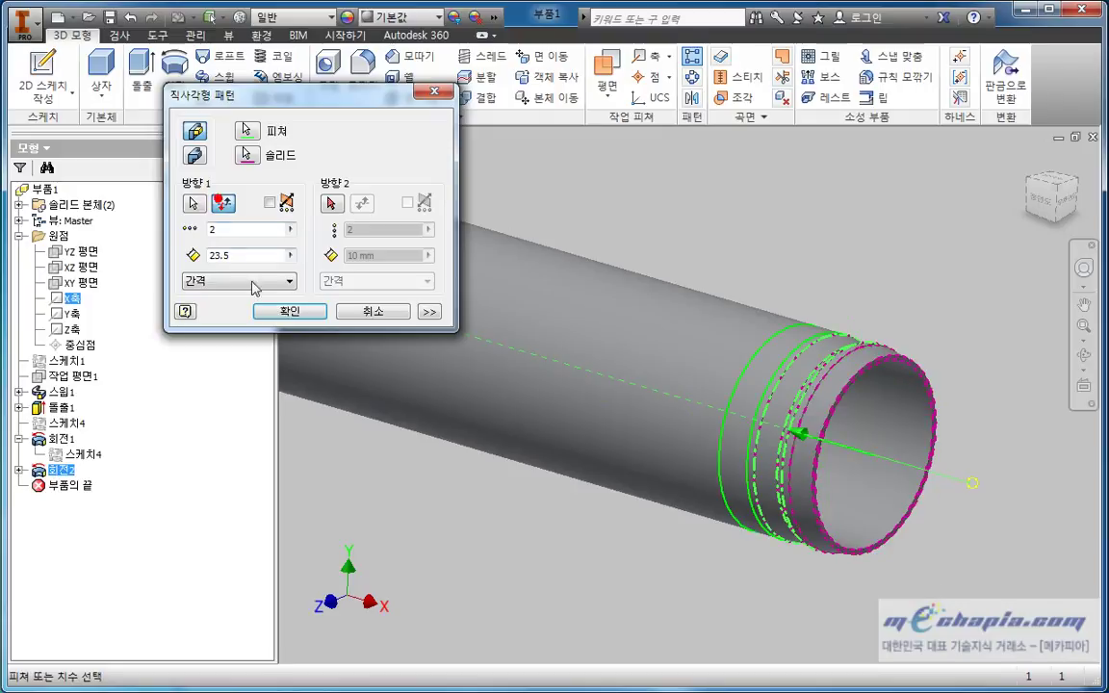
pyautogui.click(313, 324)
pyautogui.moveTo(1045, 219)
pyautogui.moveTo(1050, 198)
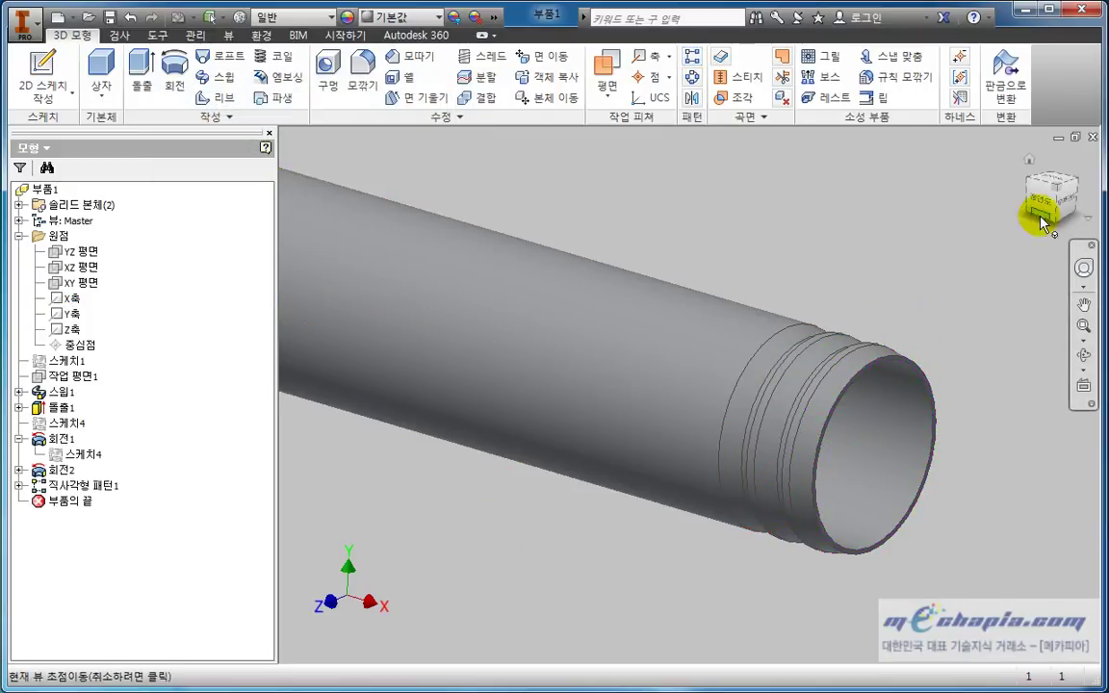
# Switch to the front then isometric view, zoom in, and select the flange's top face.
pyautogui.click(1045, 205)
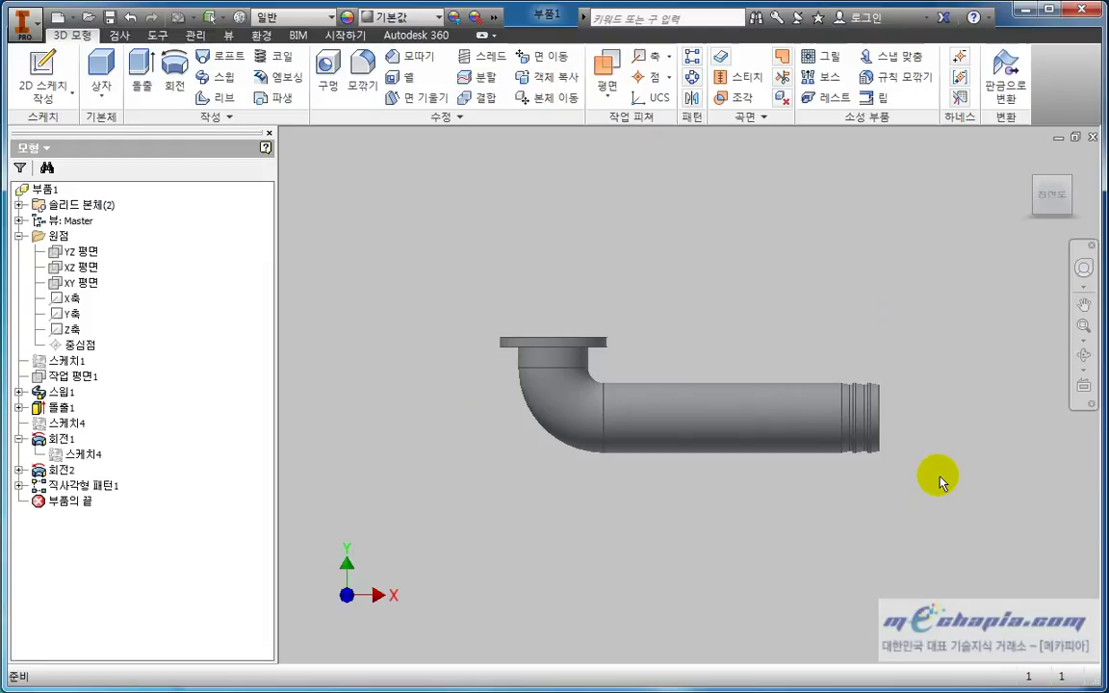
pyautogui.click(1074, 185)
pyautogui.scroll(5, 567, 309)
pyautogui.scroll(3, 578, 308)
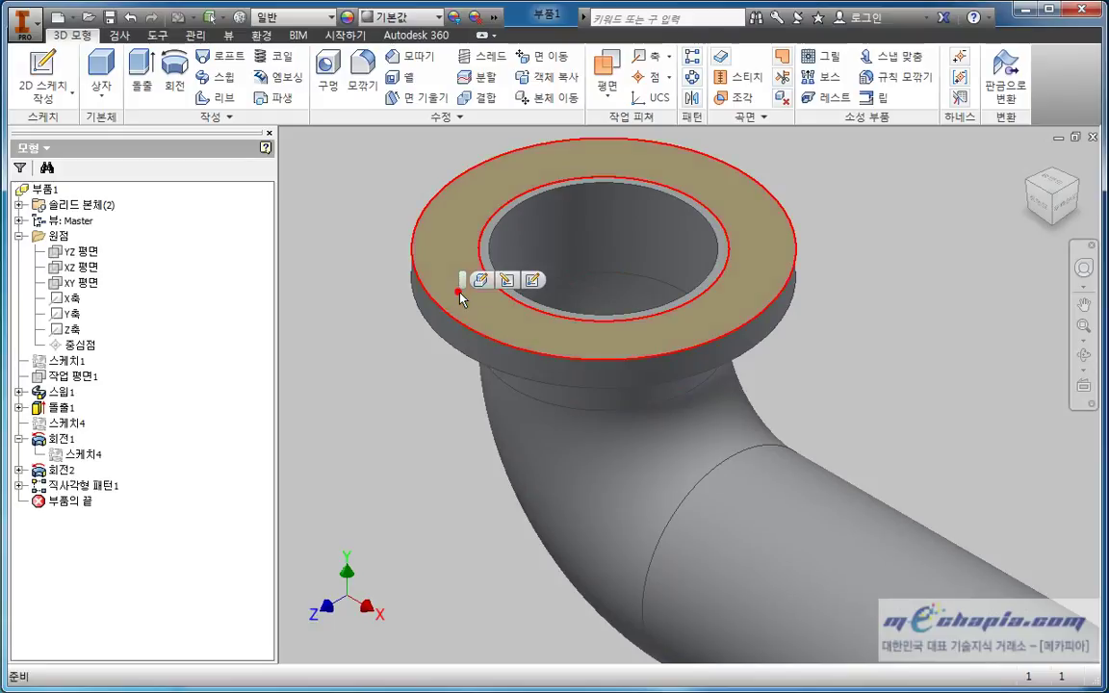
pyautogui.click(461, 300)
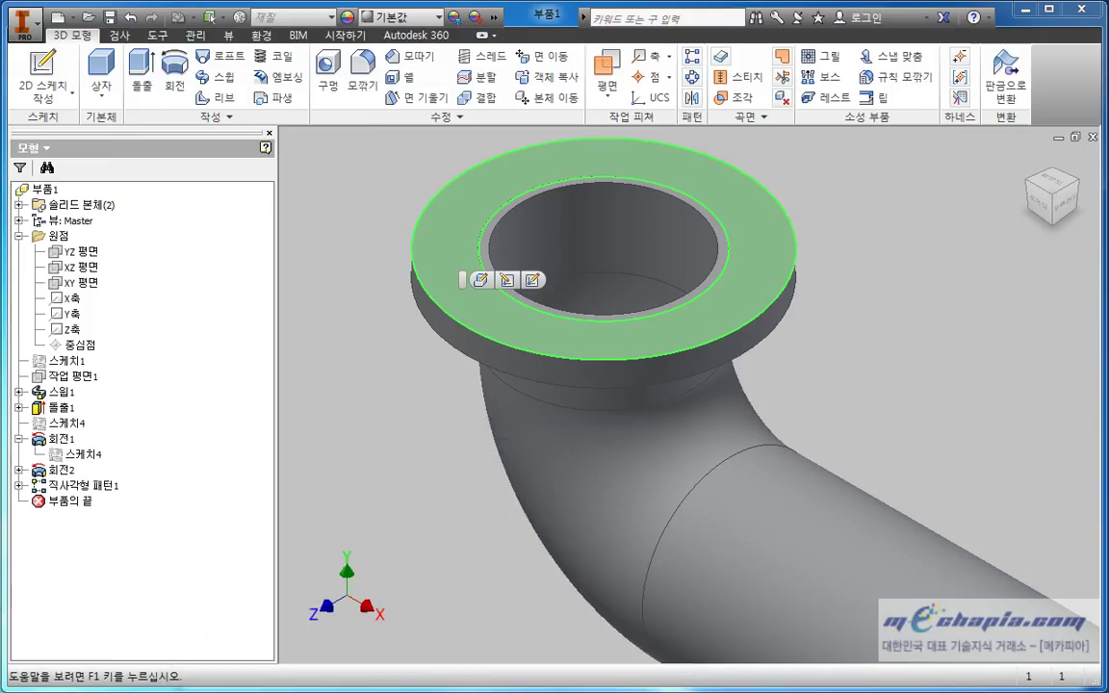
pyautogui.click(433, 189)
pyautogui.click(471, 181)
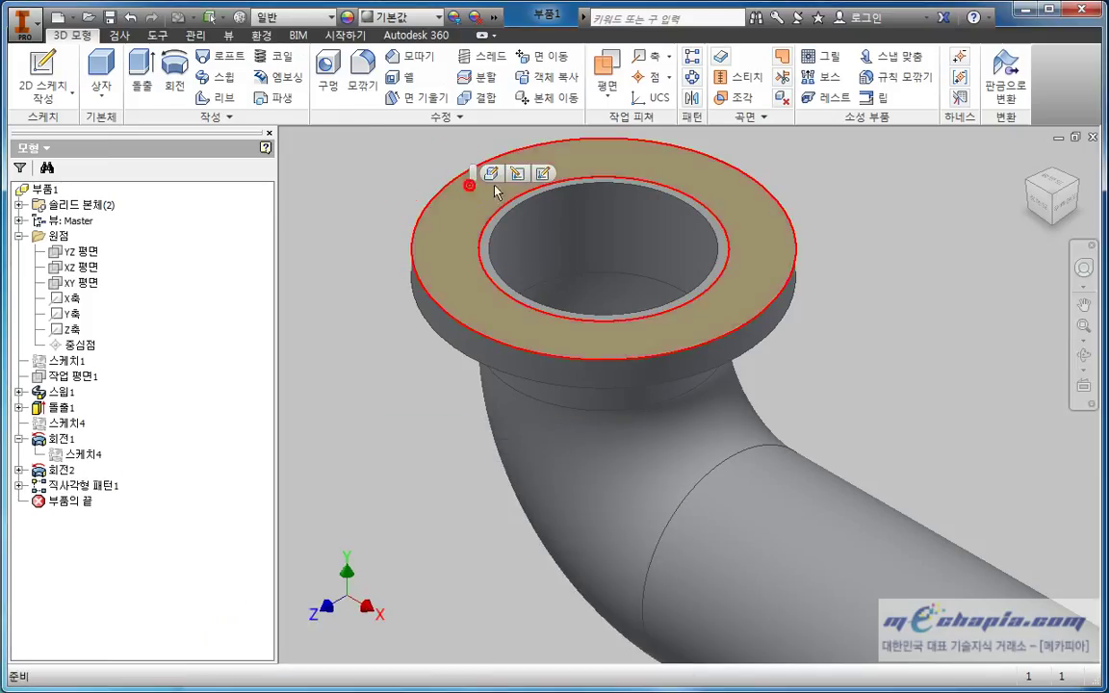
# Start a sketch on the flange face and draw a 145 mm circle at the origin.
pyautogui.click(542, 175)
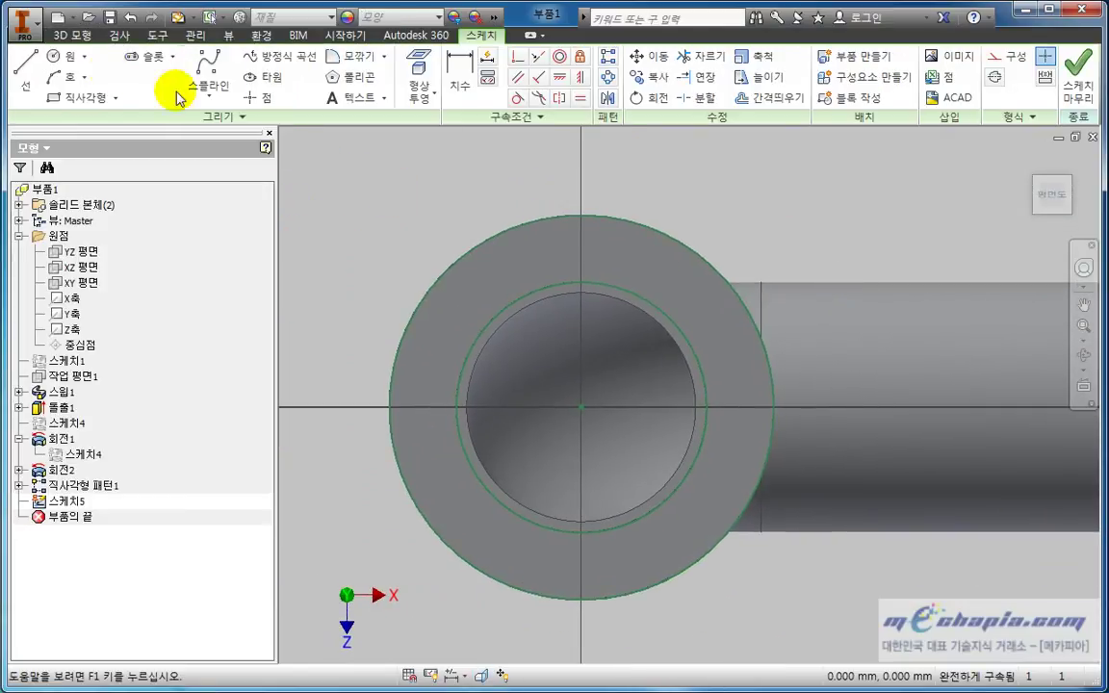
pyautogui.click(62, 56)
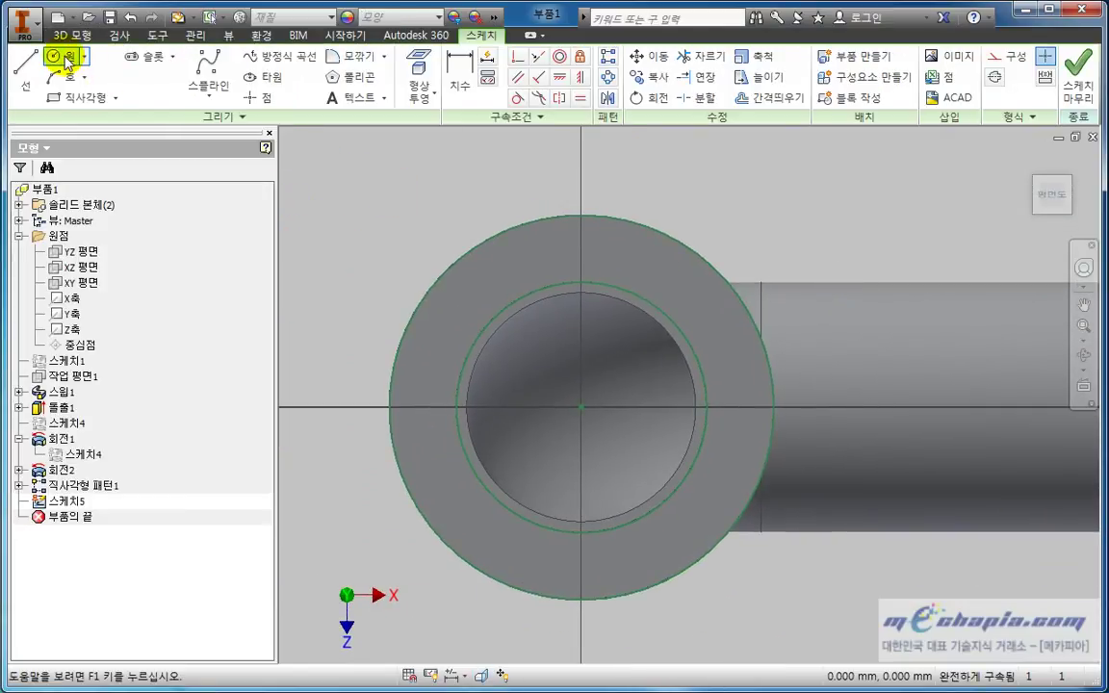
pyautogui.click(580, 406)
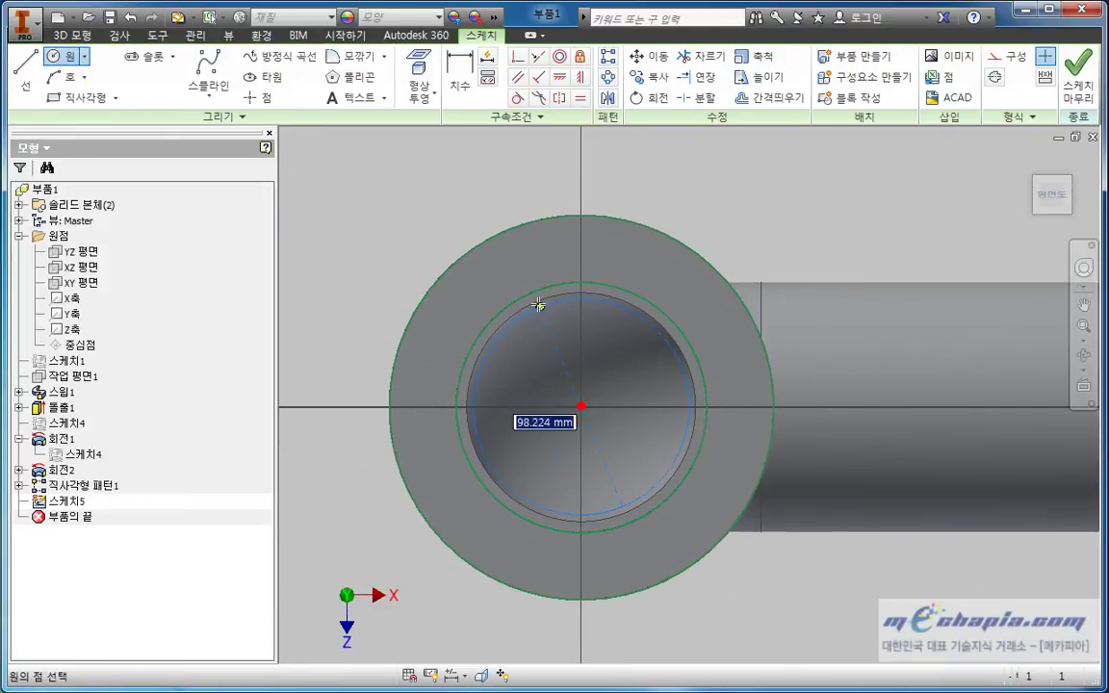
pyautogui.write('145')
pyautogui.press('Return')
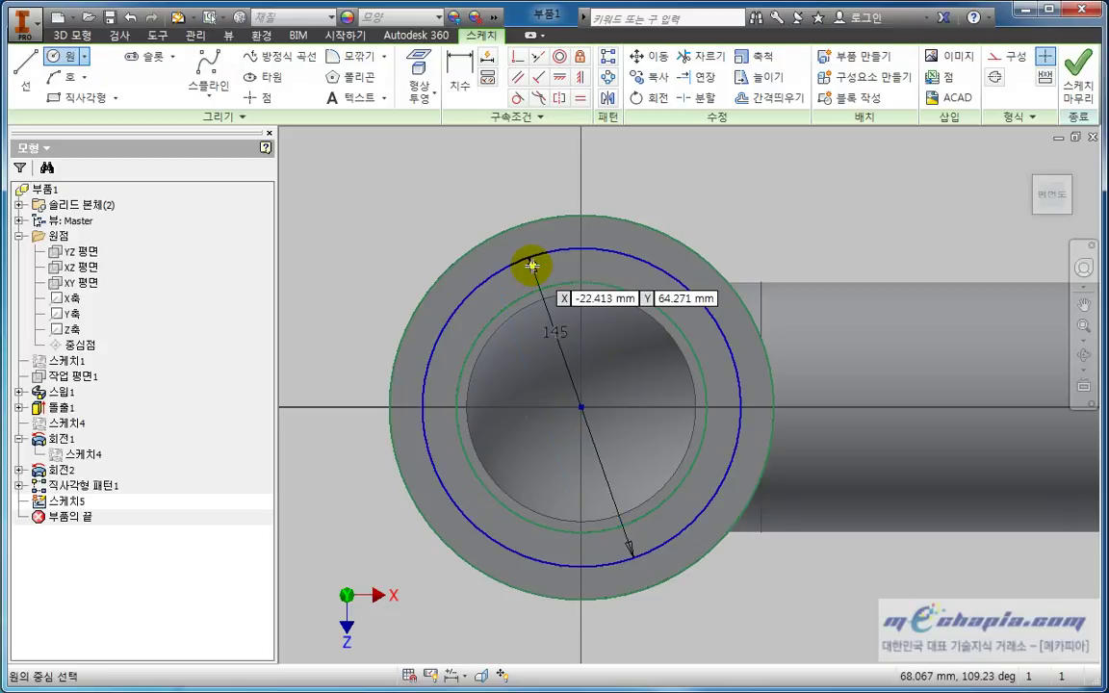
# Place a point at the circle's top, constrain it vertical to the centre, and finish the sketch.
pyautogui.click(258, 97)
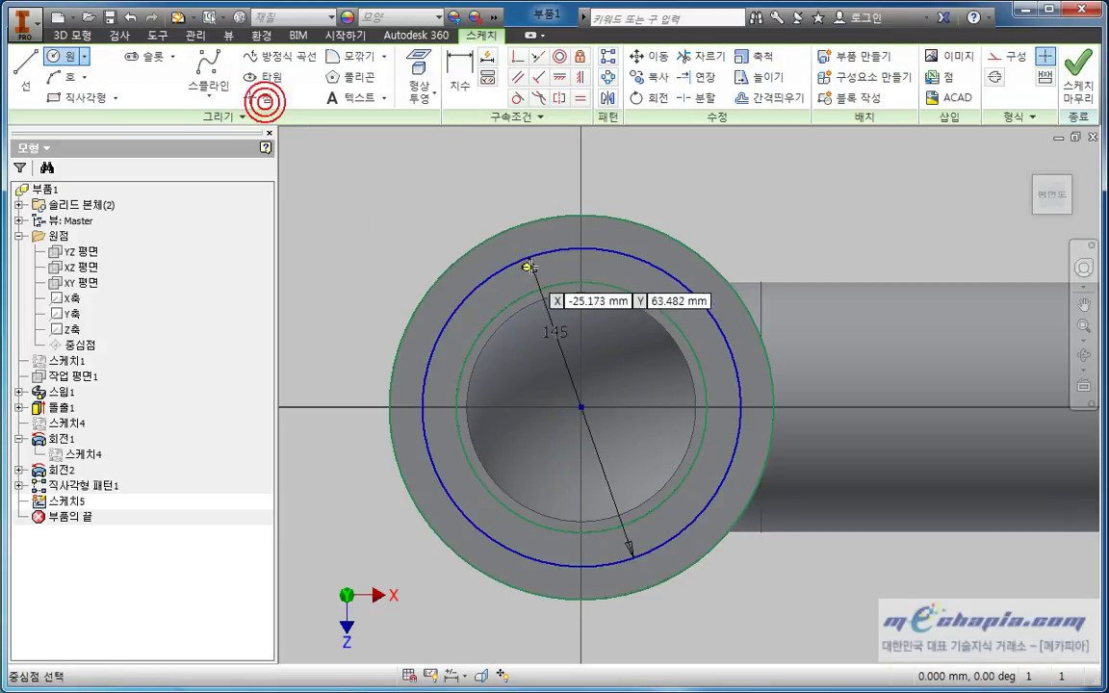
pyautogui.click(581, 247)
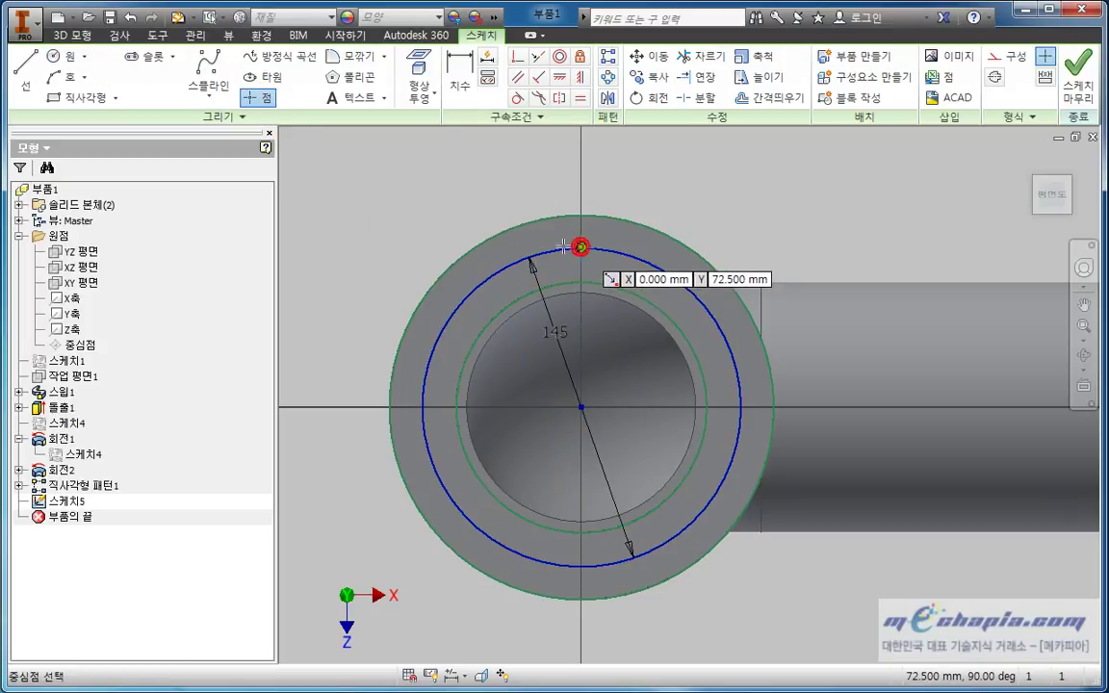
pyautogui.click(580, 79)
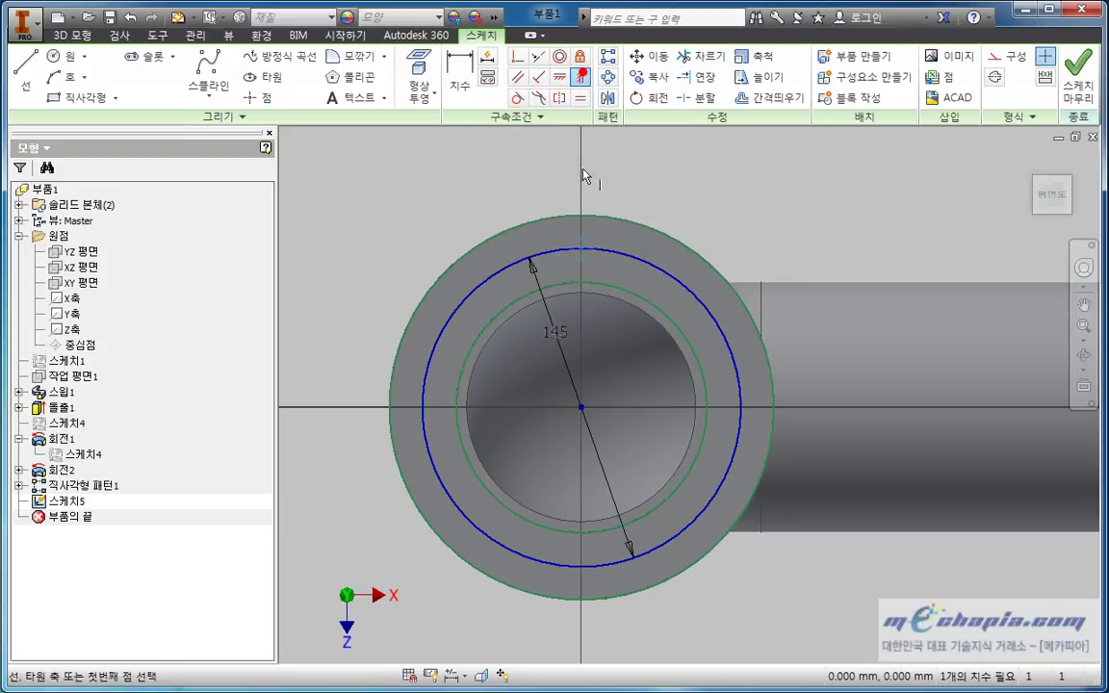
pyautogui.click(583, 242)
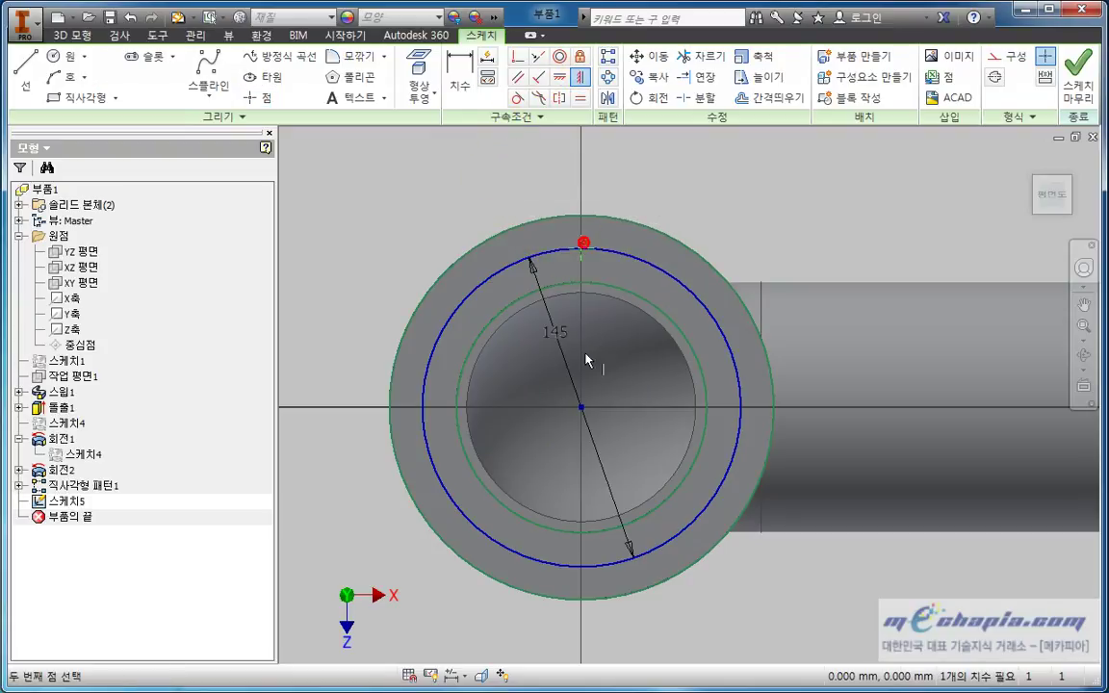
pyautogui.click(583, 406)
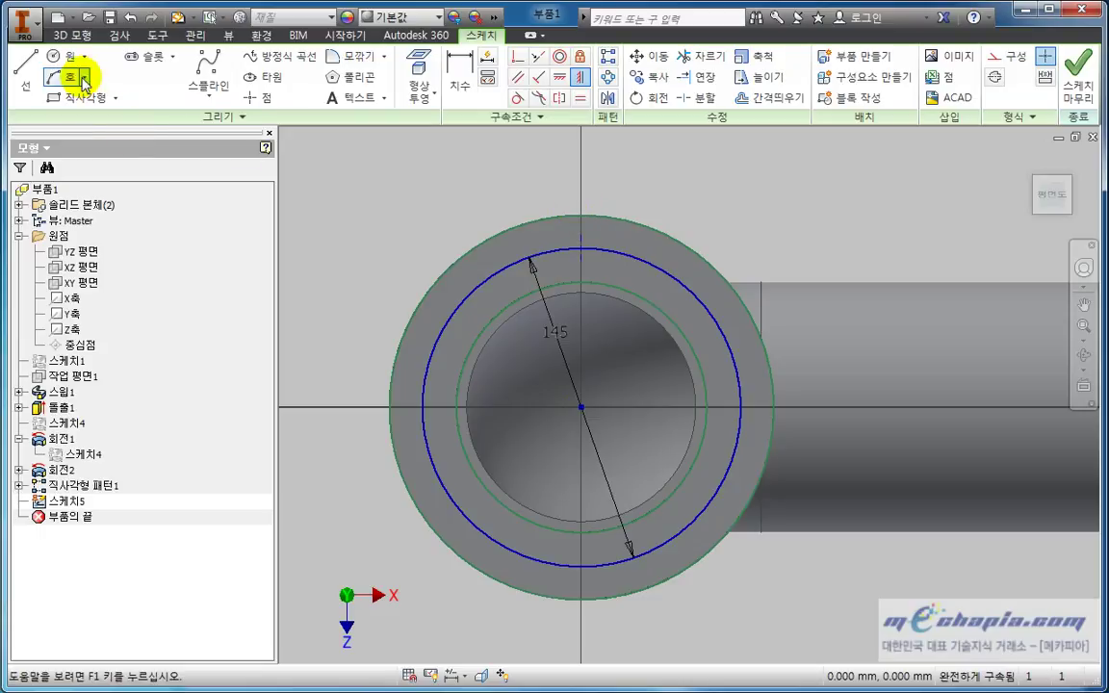
pyautogui.click(72, 35)
# Create a 9 mm diameter Through All hole at the sketch point.
pyautogui.click(327, 84)
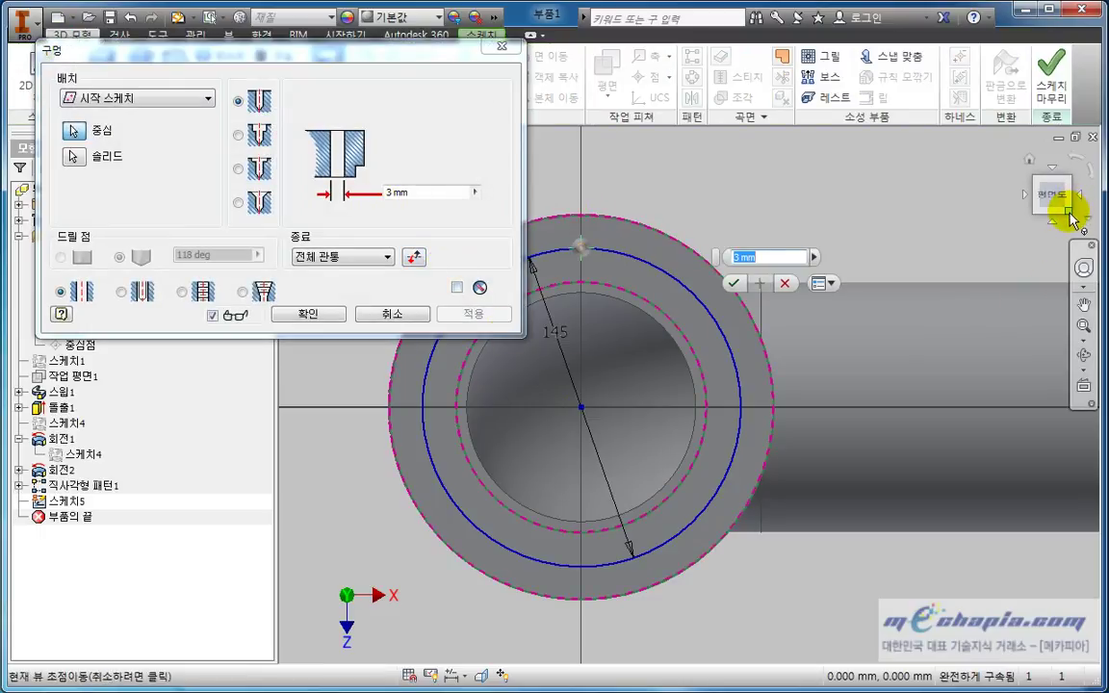
pyautogui.moveTo(1080, 205)
pyautogui.mouseDown()
pyautogui.moveTo(767, 321)
pyautogui.moveTo(528, 383)
pyautogui.moveTo(555, 399)
pyautogui.moveTo(607, 402)
pyautogui.mouseUp()
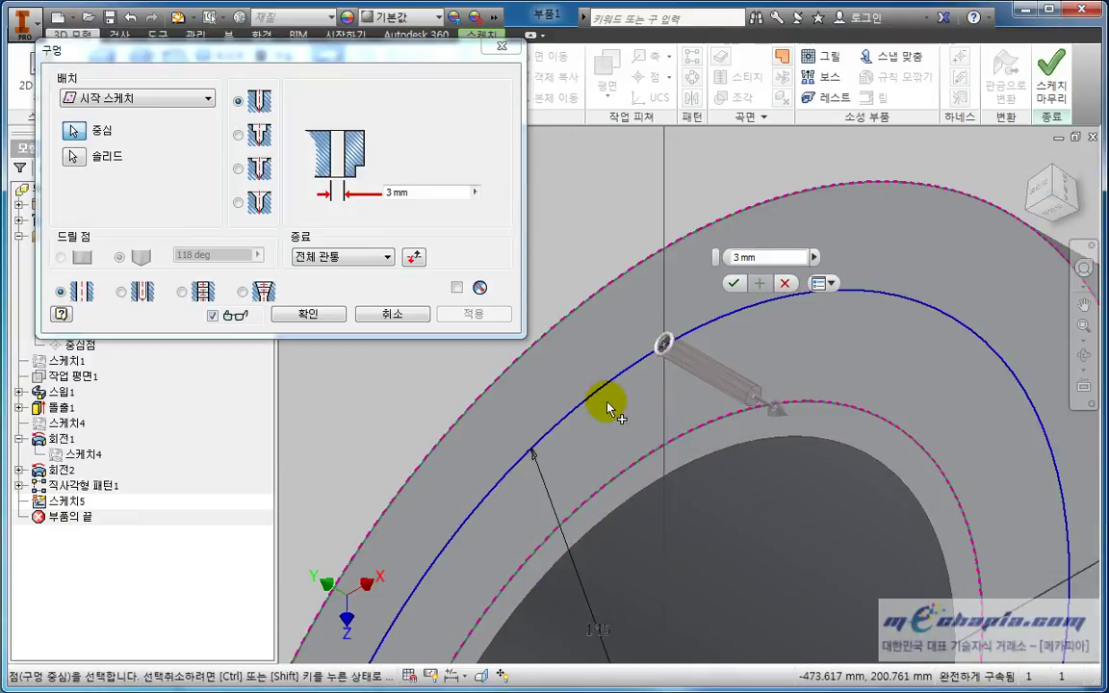
pyautogui.click(419, 194)
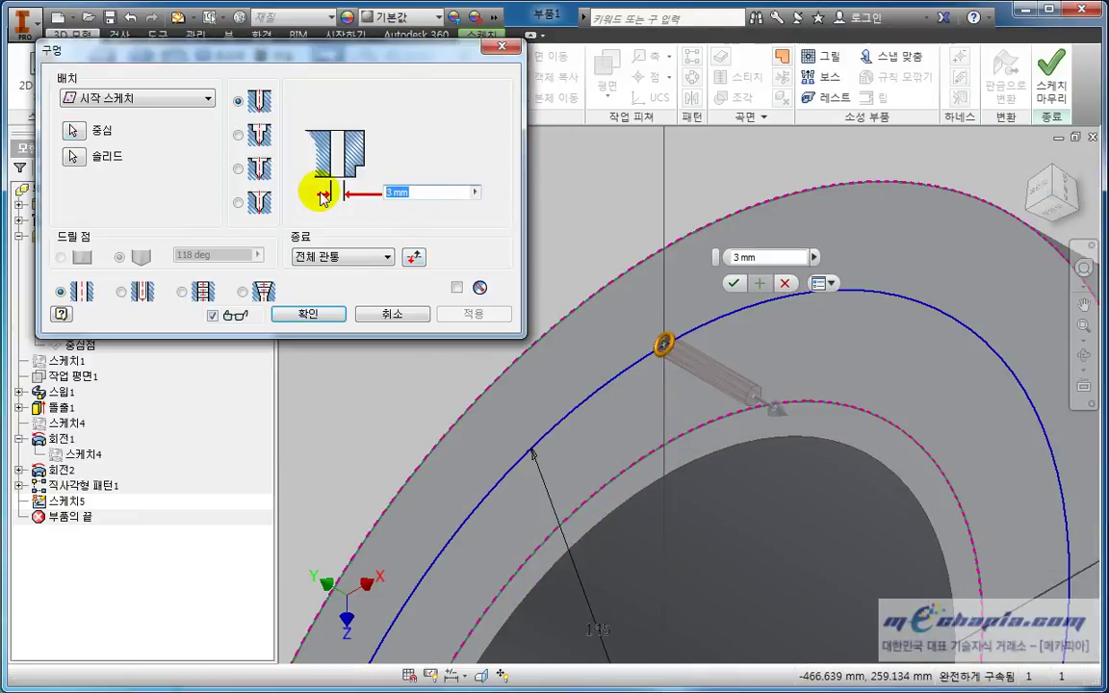
pyautogui.write('9')
pyautogui.click(308, 314)
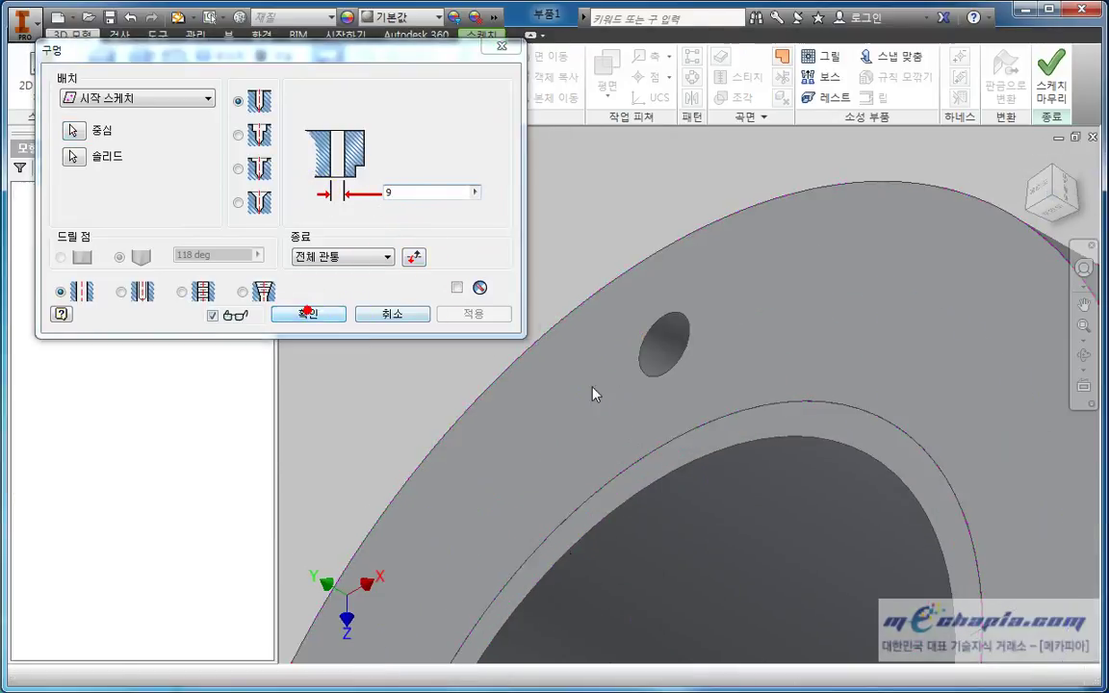
pyautogui.scroll(-5, 617, 396)
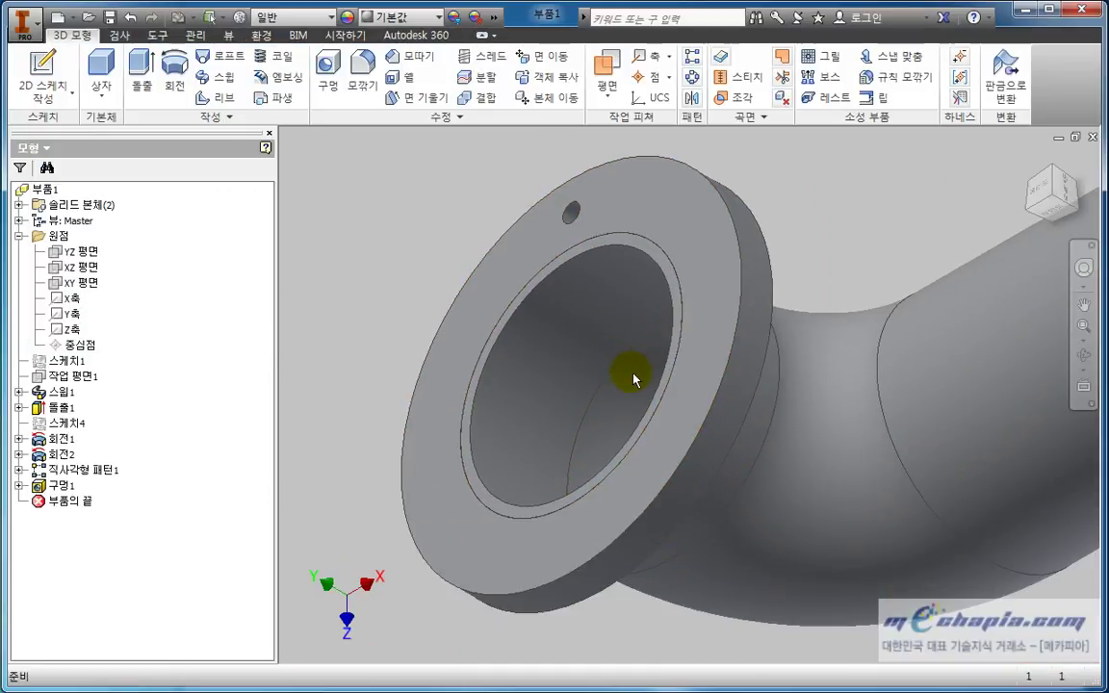
# Circular-pattern the hole around the flange's cylindrical face, 4 instances over 360 degrees.
pyautogui.click(691, 77)
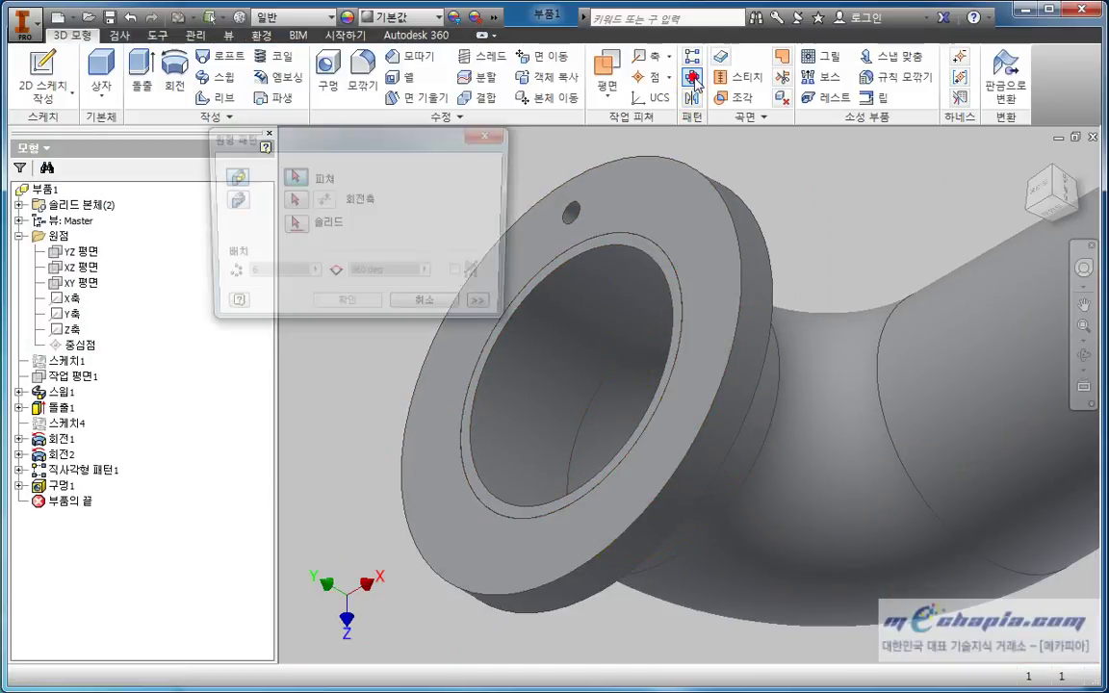
pyautogui.click(572, 212)
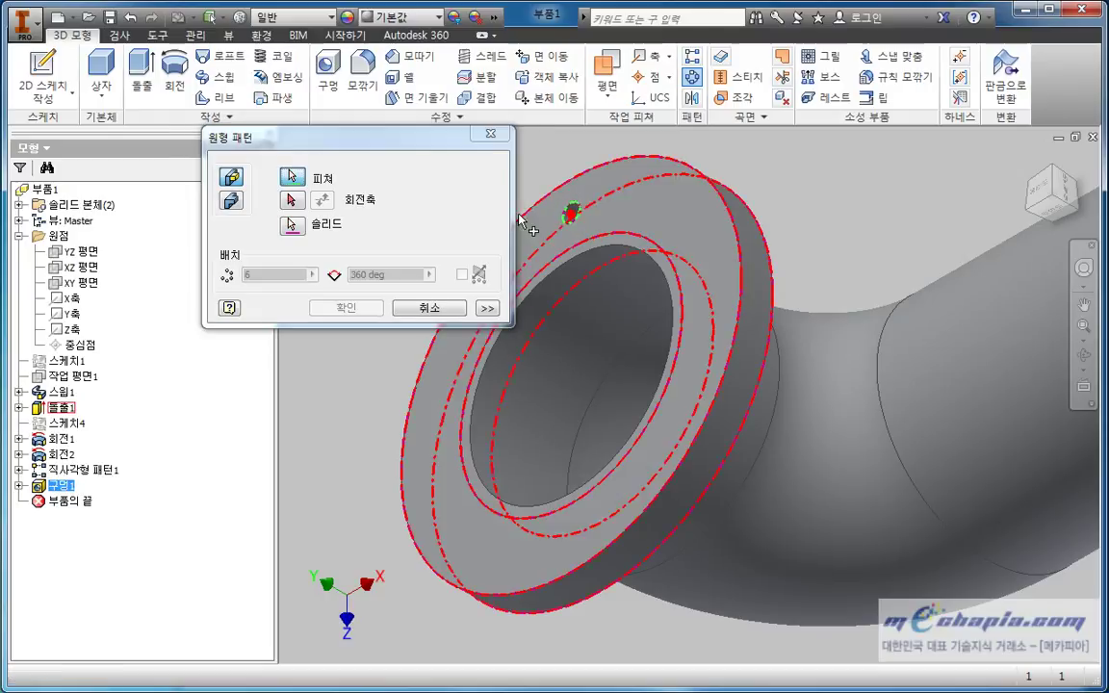
pyautogui.click(293, 200)
pyautogui.click(757, 290)
pyautogui.write('4')
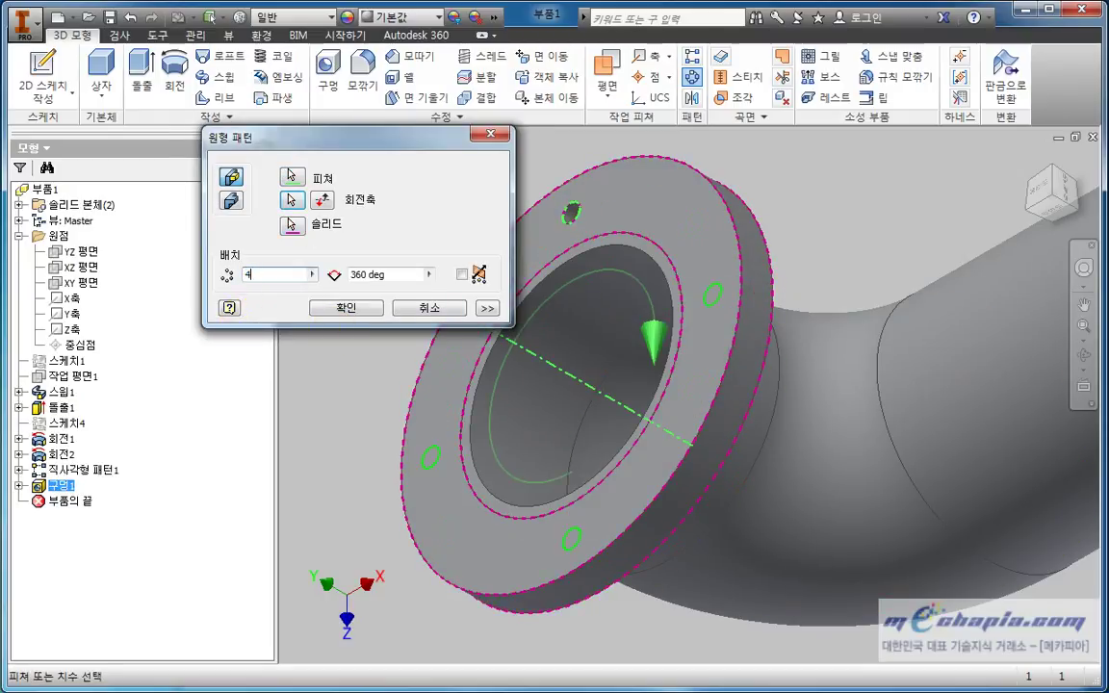
pyautogui.click(361, 308)
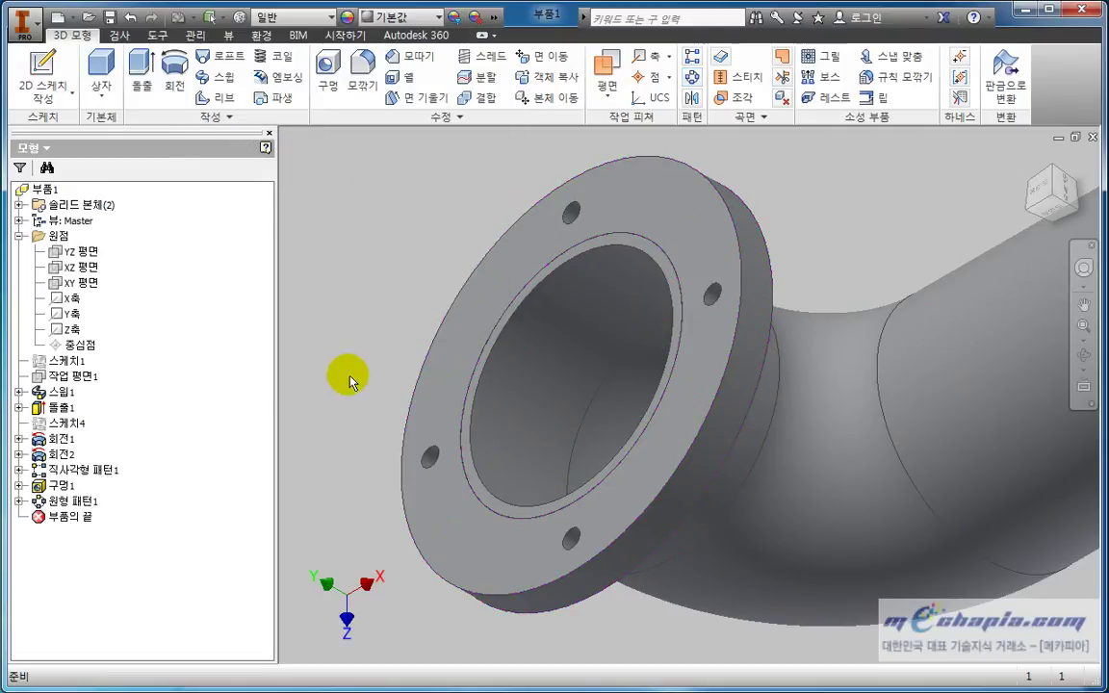
pyautogui.scroll(5, 348, 374)
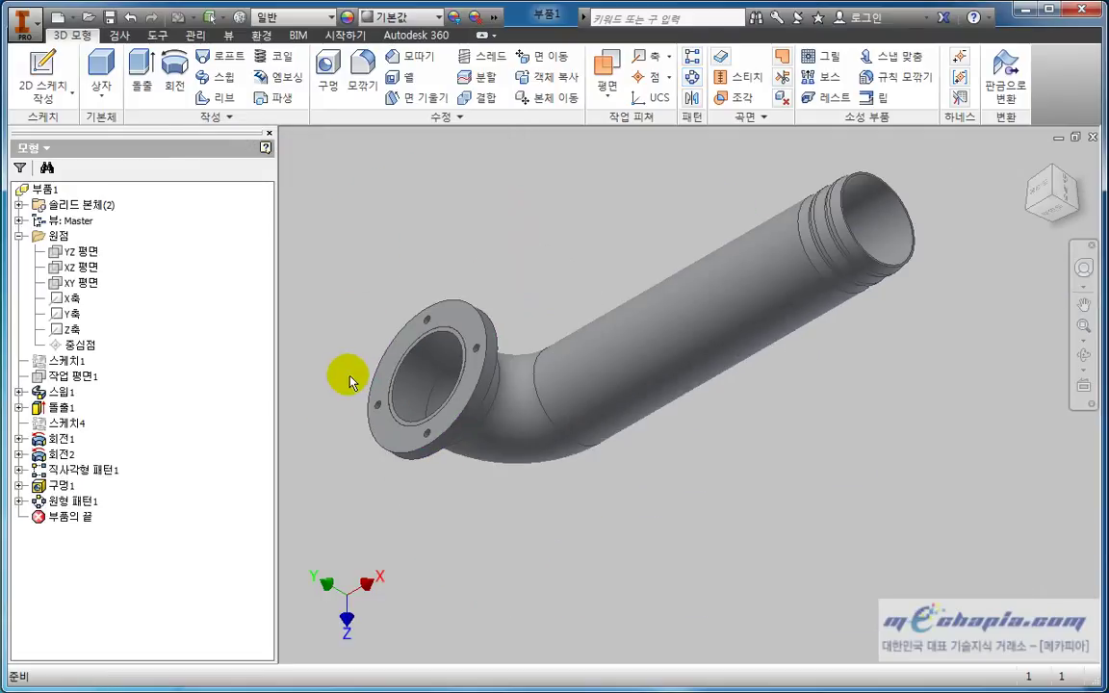
# View the finished part from the front, then from an isometric corner.
pyautogui.click(1060, 214)
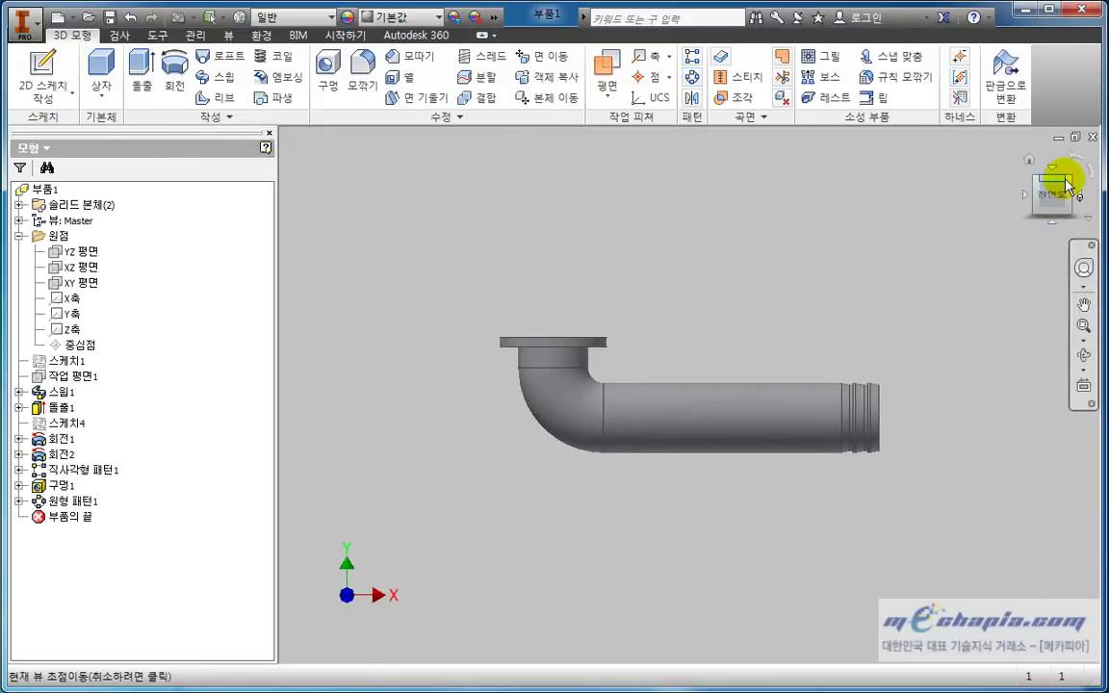
pyautogui.click(1069, 183)
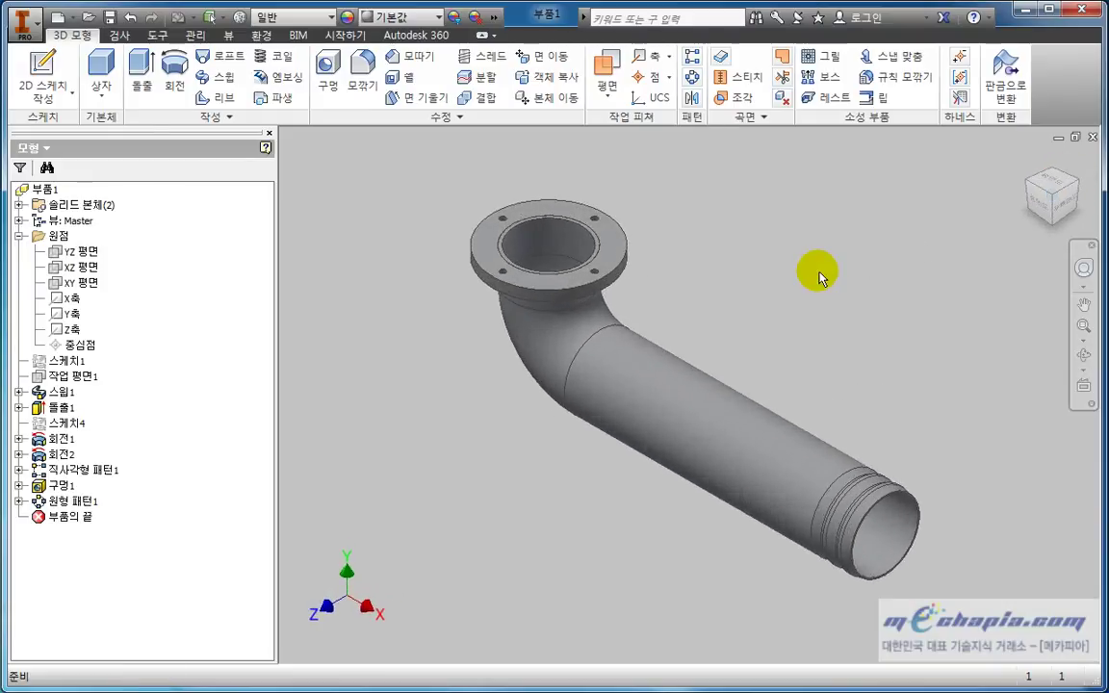